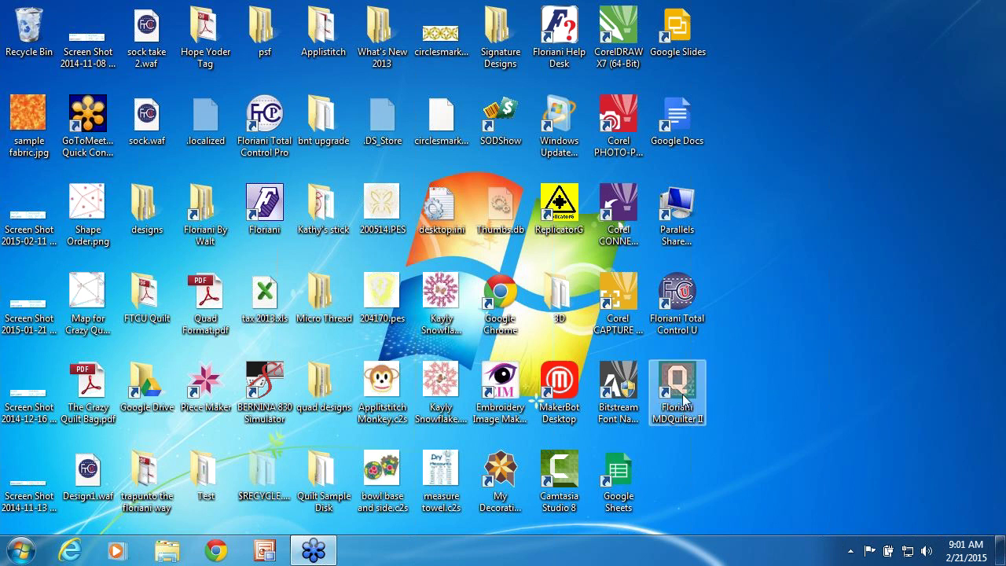
# Step: Launch Floriani MDQuilter II and create a new design
pyautogui.doubleClick(686, 391)
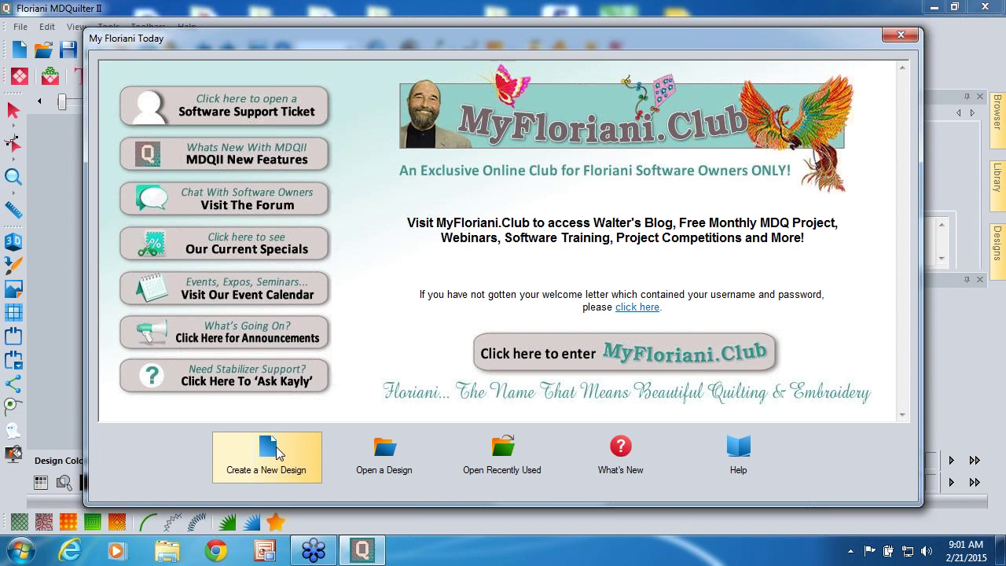
pyautogui.click(275, 446)
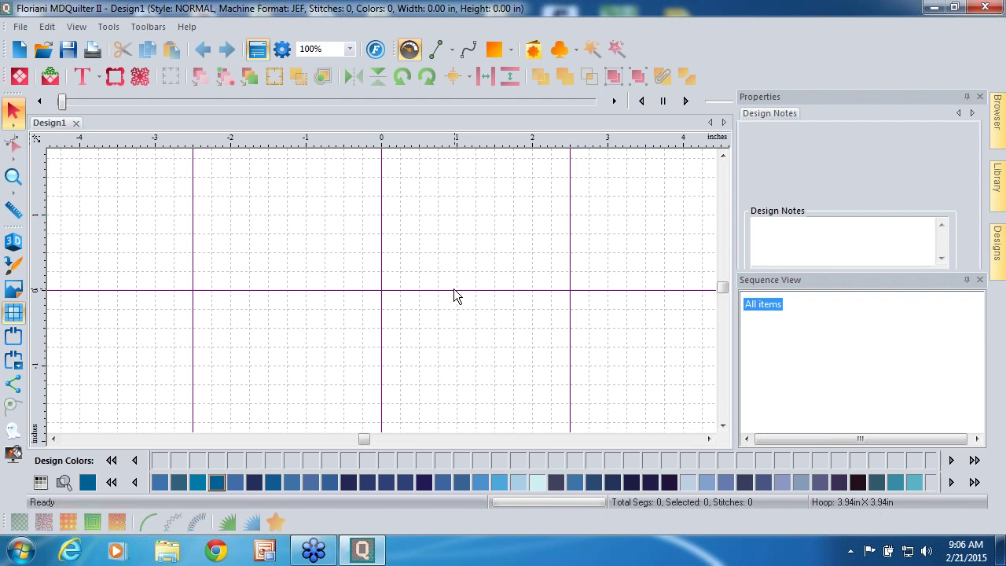
pyautogui.click(19, 82)
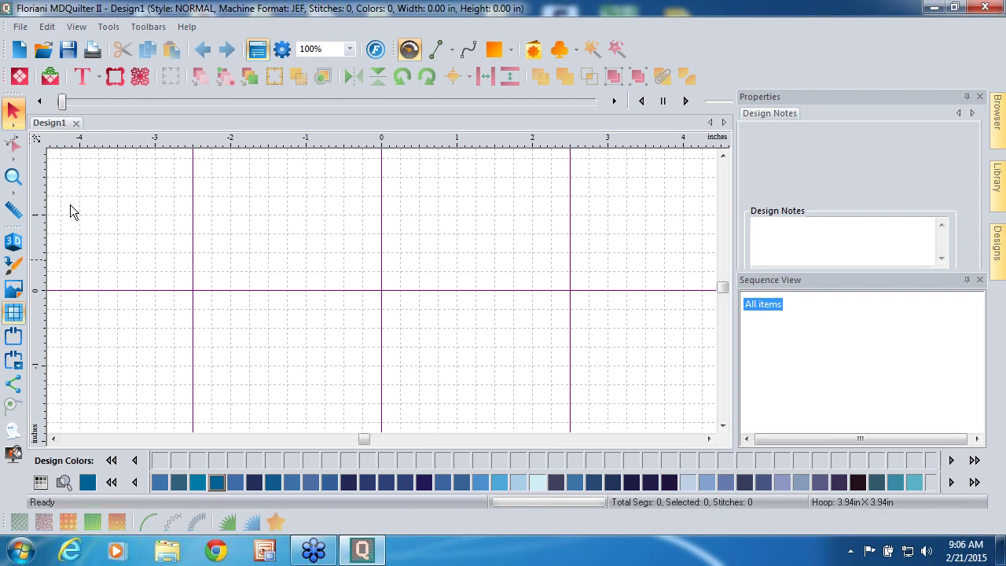
pyautogui.click(24, 81)
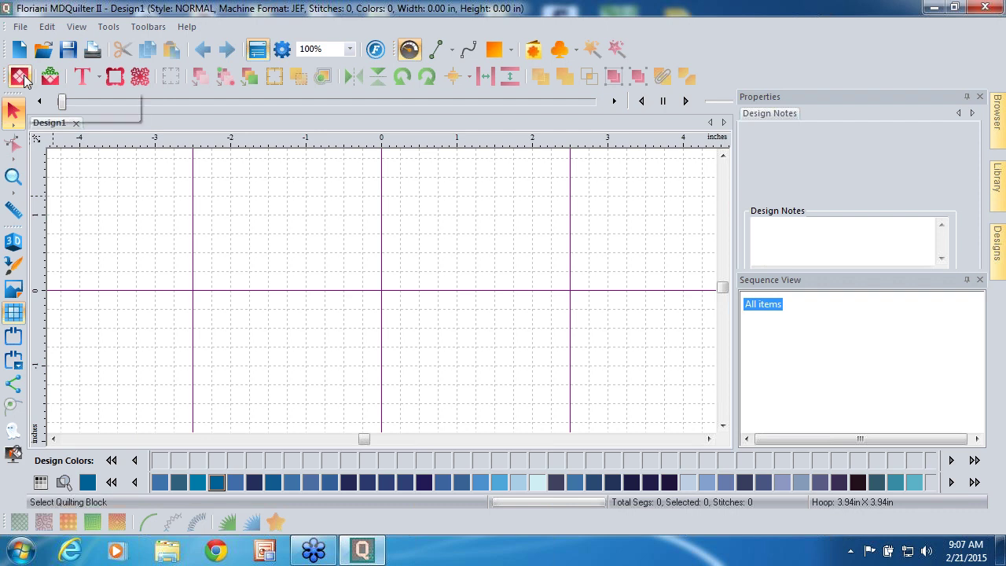
pyautogui.click(23, 79)
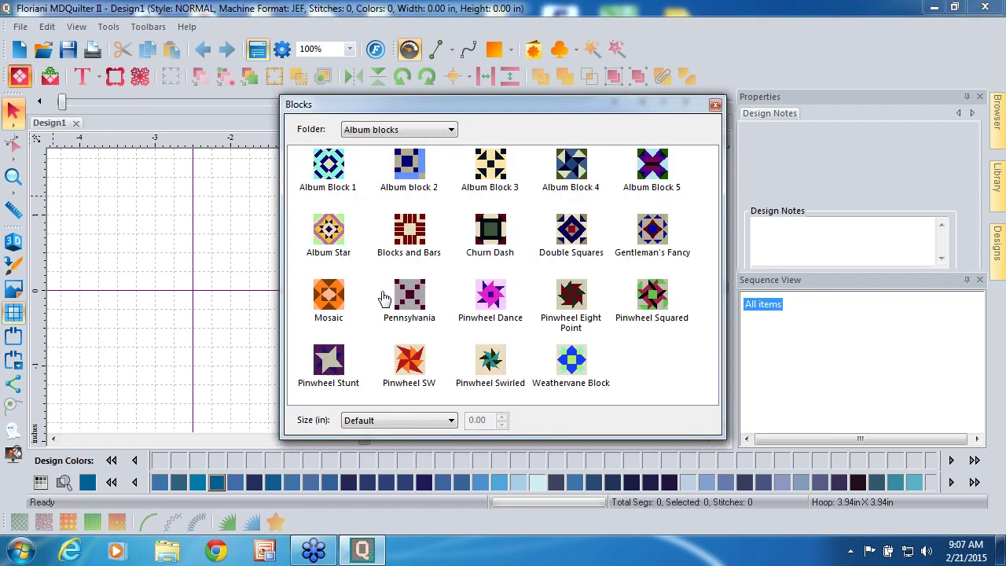
pyautogui.click(451, 131)
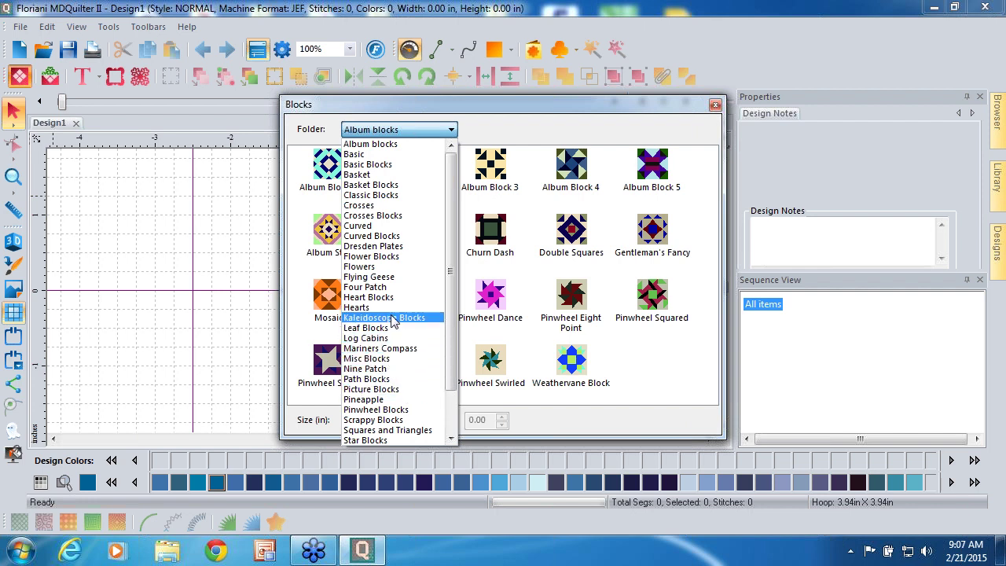
pyautogui.click(396, 166)
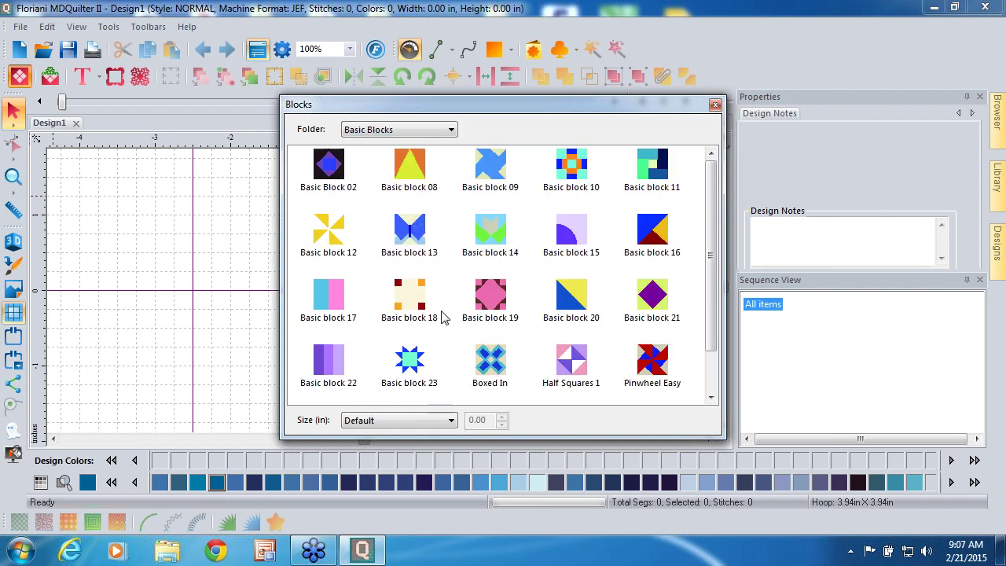
pyautogui.doubleClick(622, 324)
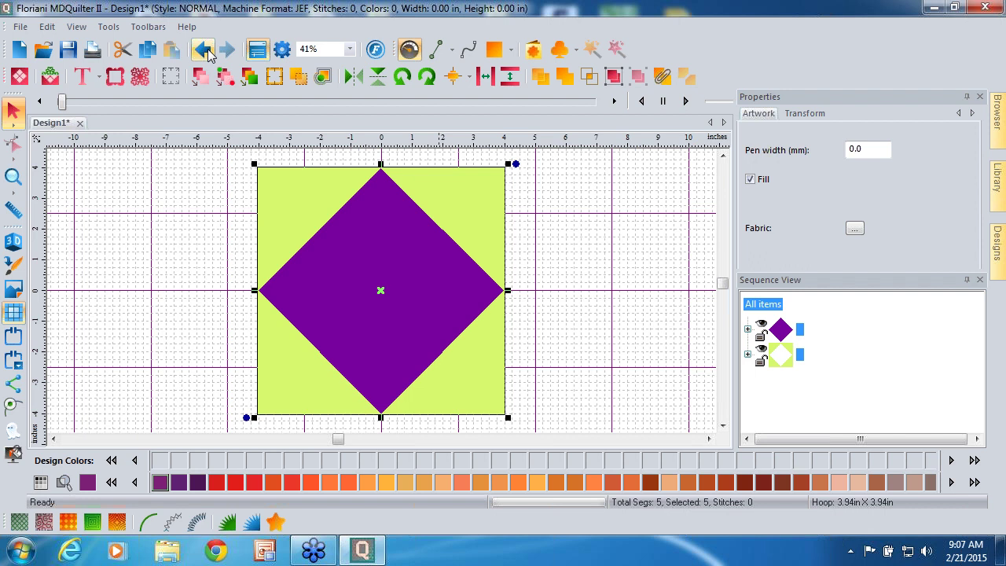
pyautogui.click(203, 51)
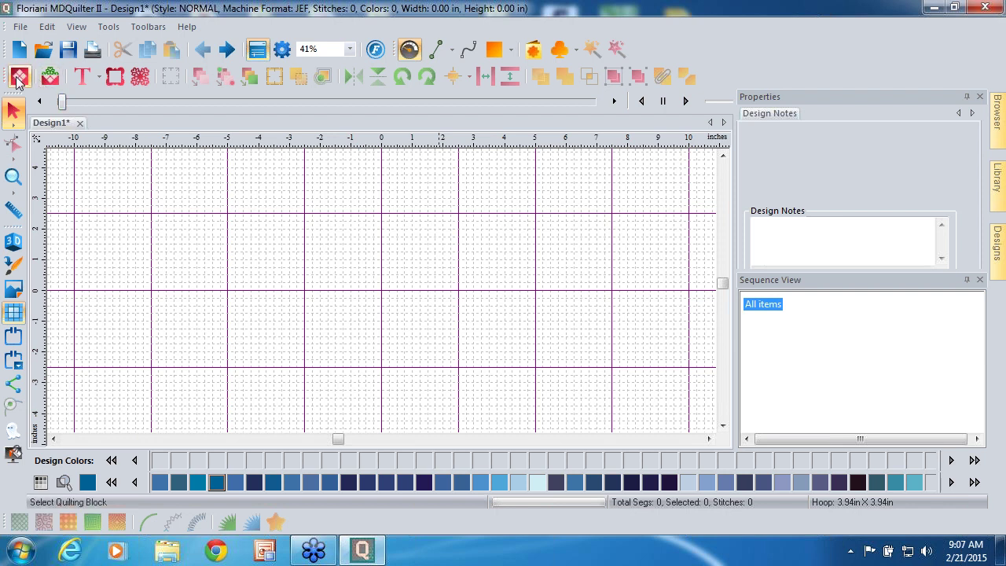
# Step: Insert Basic block 21 from the Basic Blocks quilting block folder, keeping the Default size
pyautogui.click(19, 77)
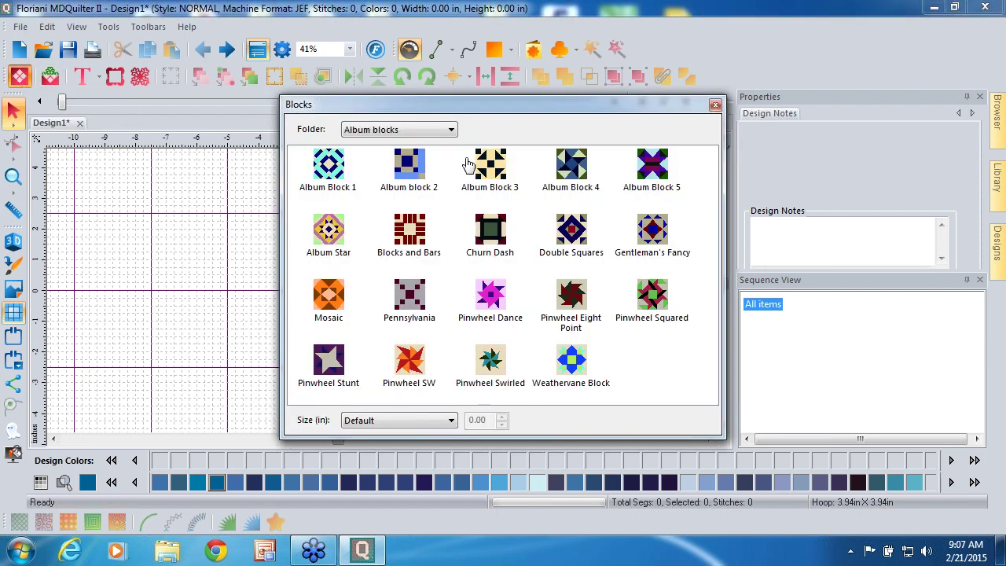
pyautogui.click(453, 131)
pyautogui.click(399, 220)
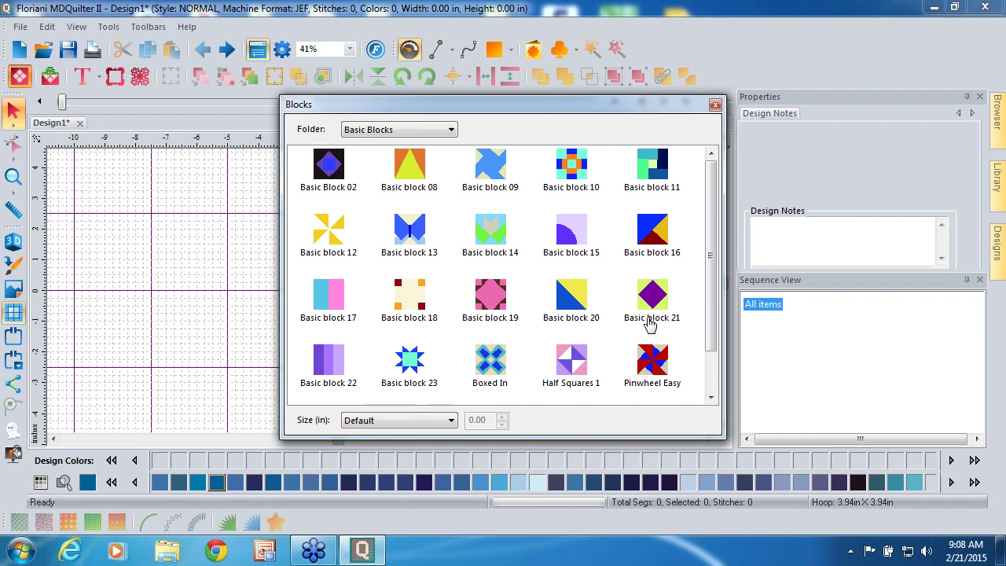
pyautogui.click(445, 423)
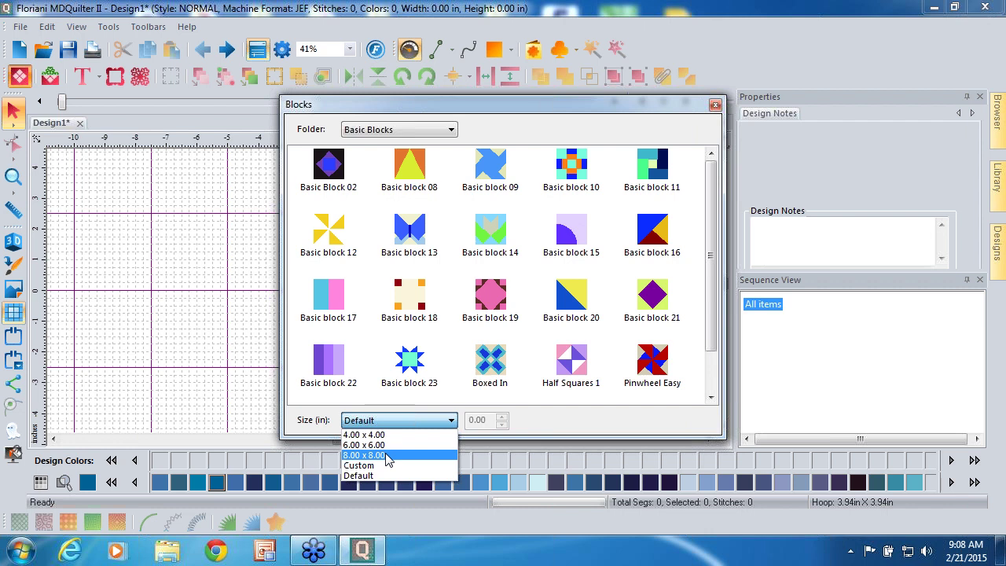
pyautogui.click(403, 421)
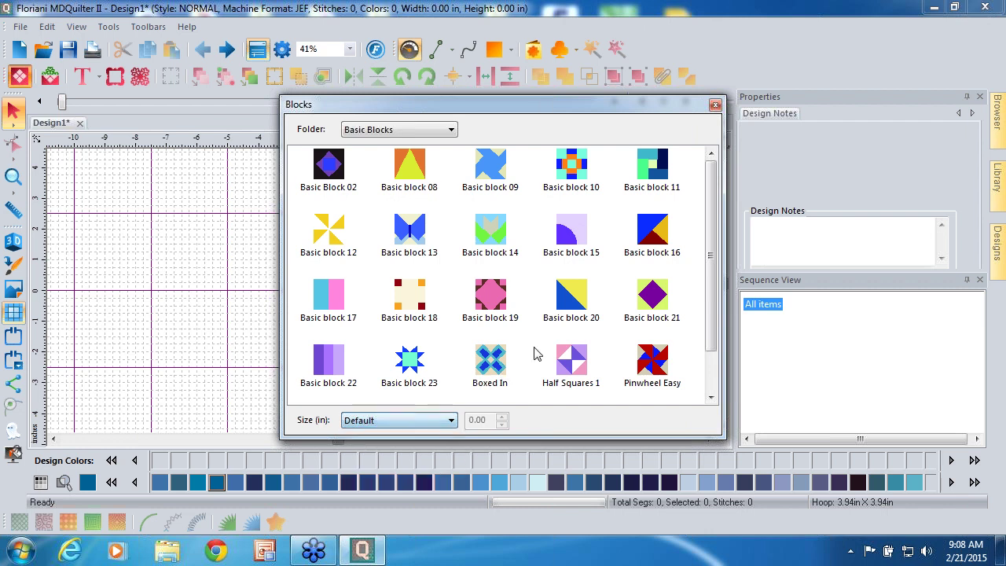
pyautogui.doubleClick(640, 305)
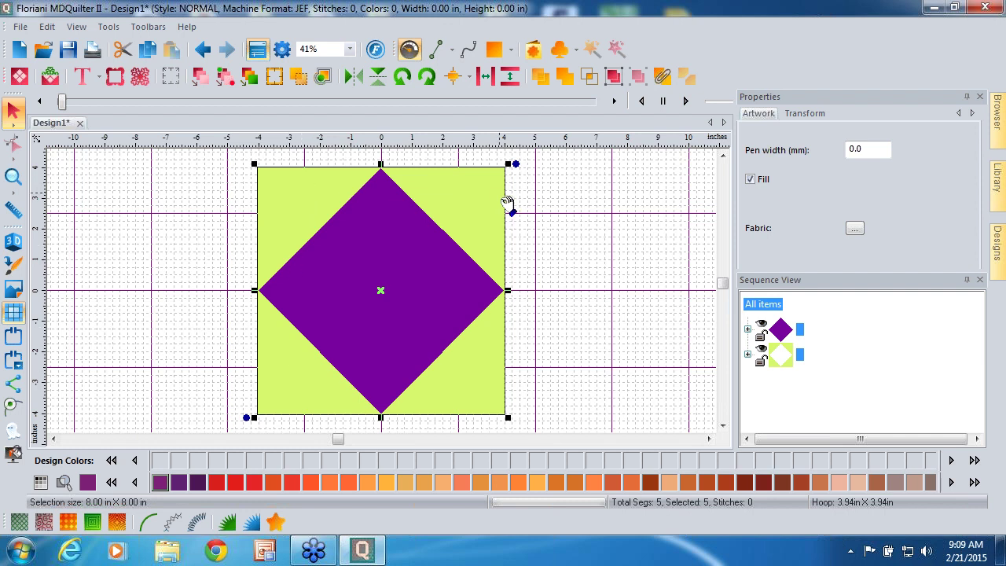
# Step: Select only the purple centre diamond of the block and fill it with Autostipple quilting stitches
pyautogui.click(546, 344)
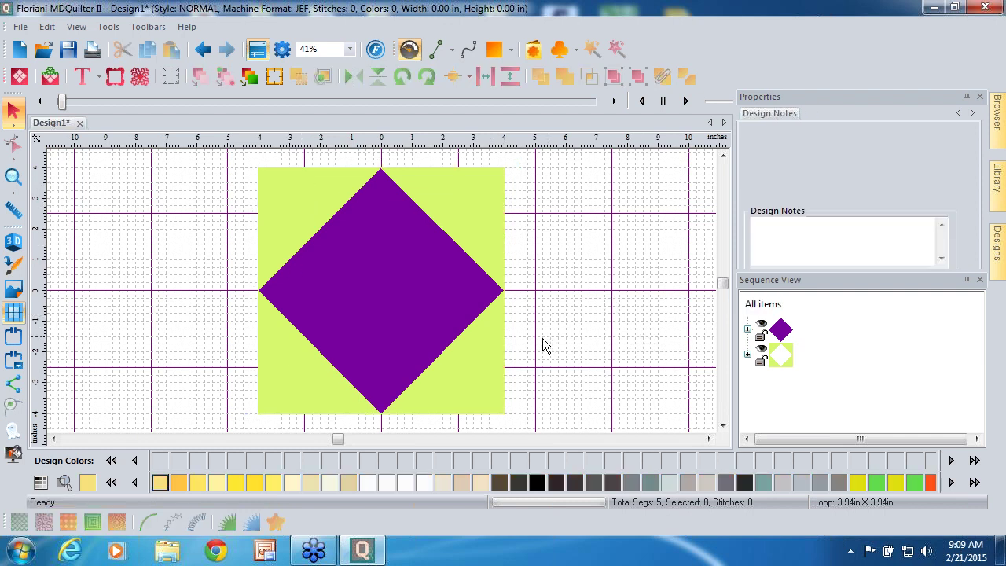
pyautogui.click(485, 362)
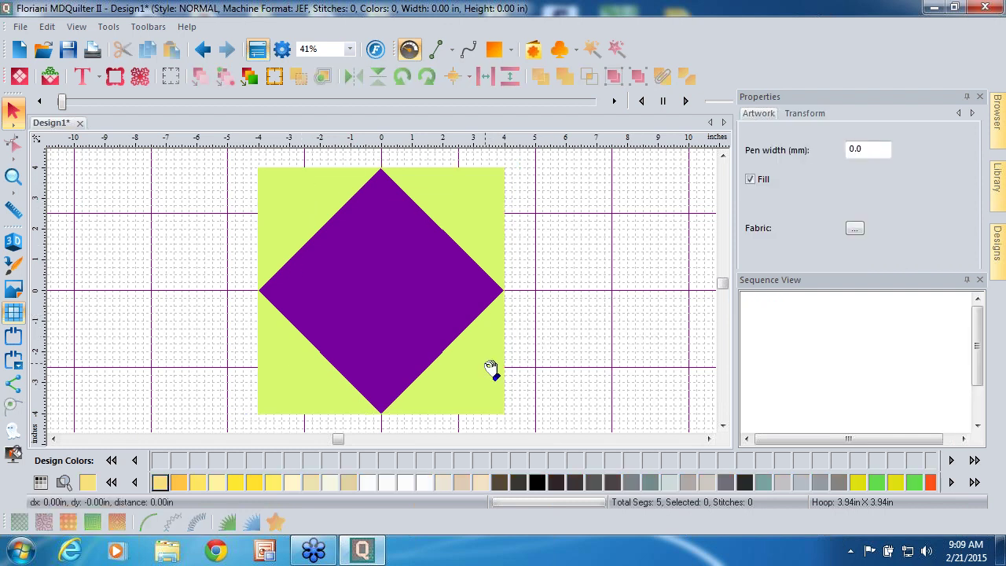
pyautogui.click(494, 216)
pyautogui.click(355, 297)
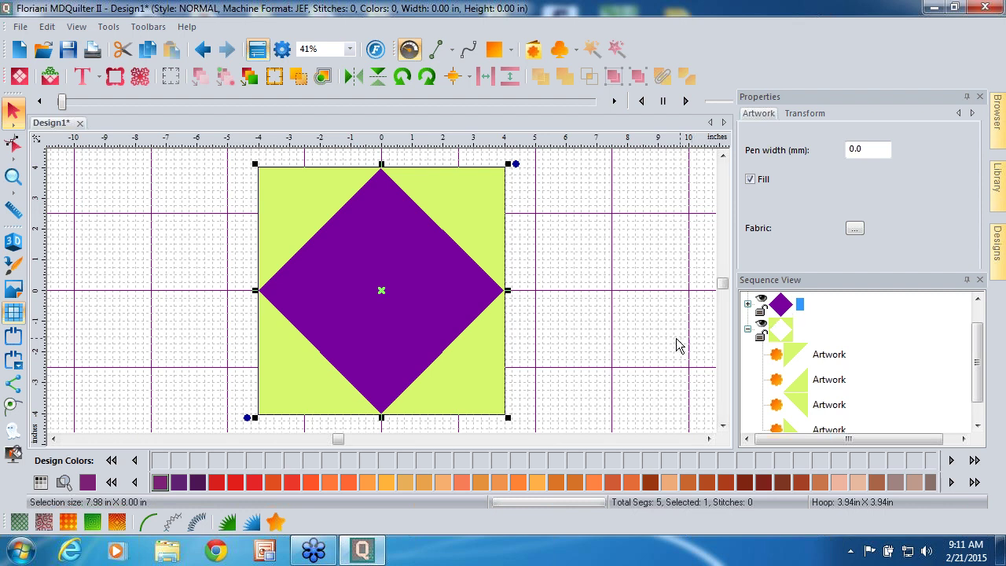
pyautogui.click(44, 521)
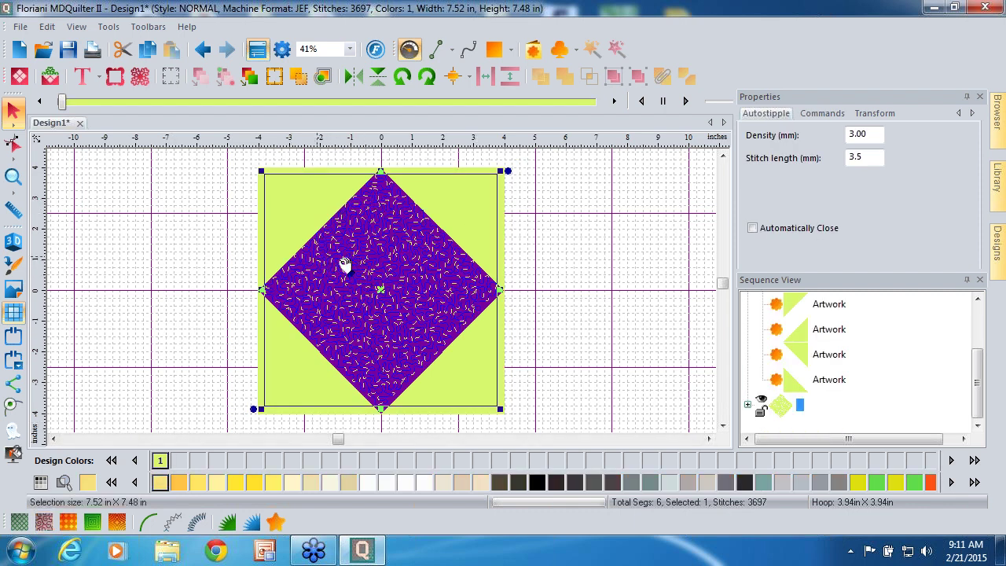
# Step: Set the diamond stippling's density to 6 mm and recolor its thread to Floriani Poly 800 Pure White
pyautogui.click(12, 243)
pyautogui.click(13, 243)
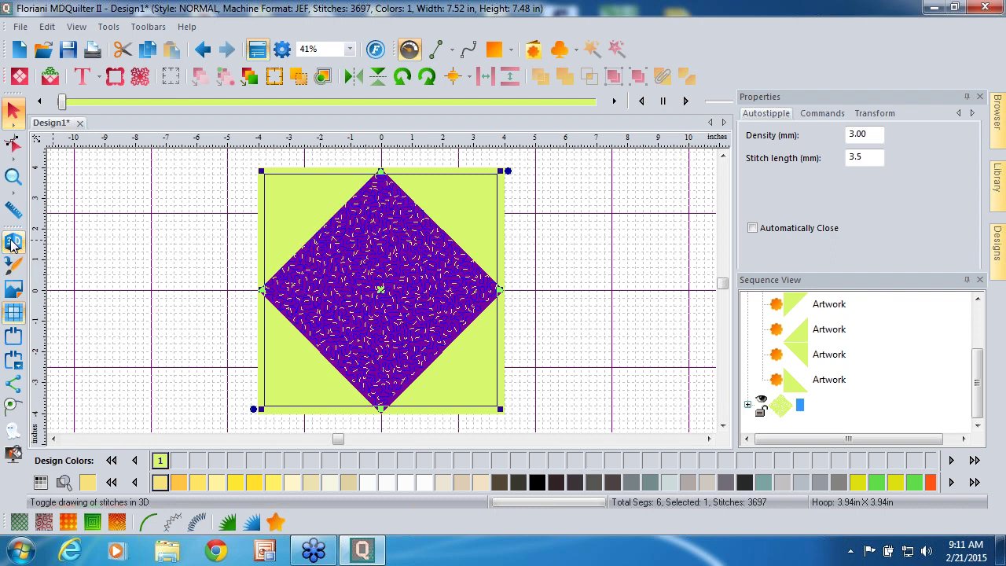
pyautogui.doubleClick(874, 133)
pyautogui.write('6')
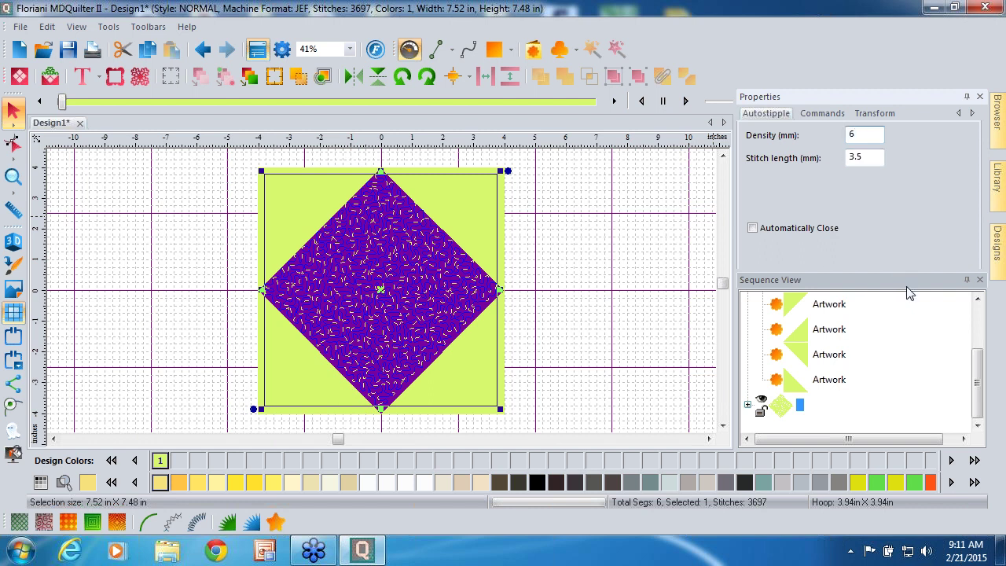
pyautogui.click(945, 286)
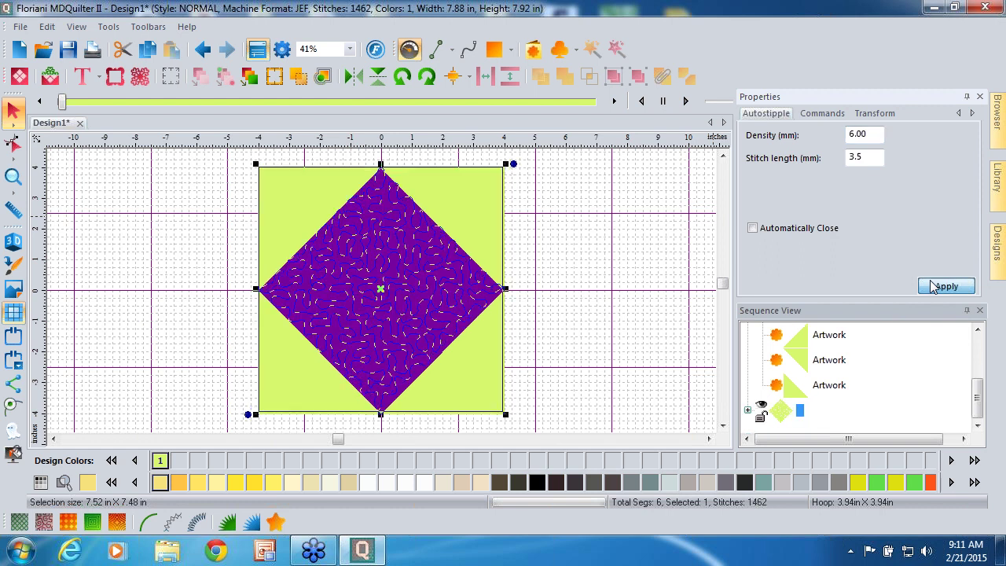
pyautogui.click(369, 481)
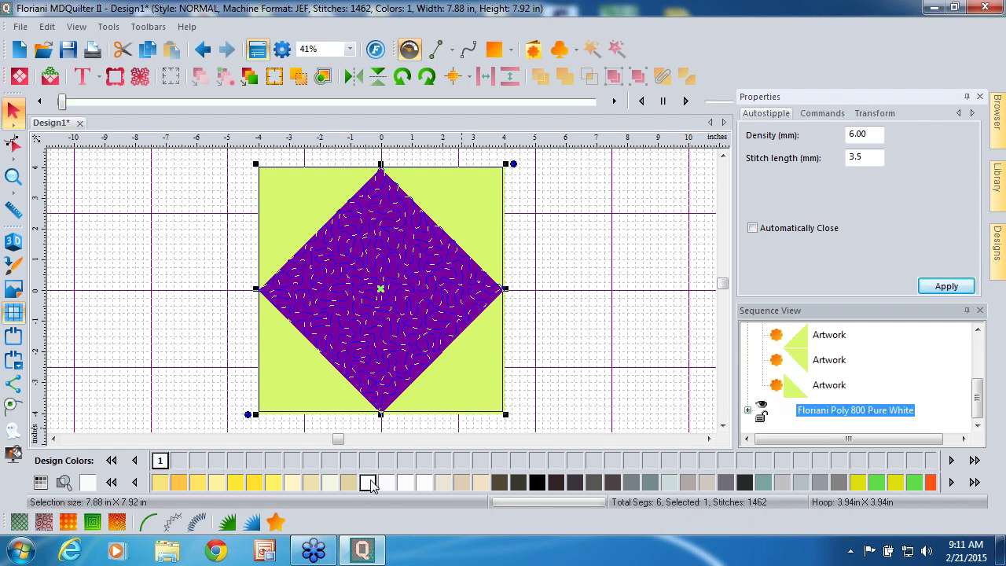
pyautogui.click(568, 314)
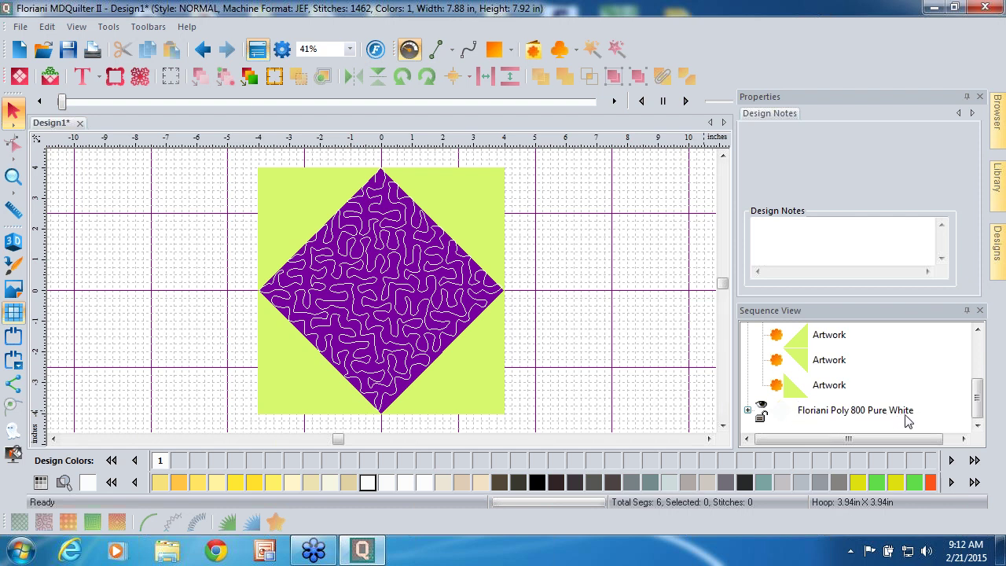
# Step: For the purple diamond artwork, import sample fabric.jpg from the Desktop into the fabric collection
pyautogui.moveTo(977, 397); pyautogui.dragTo(978, 345)
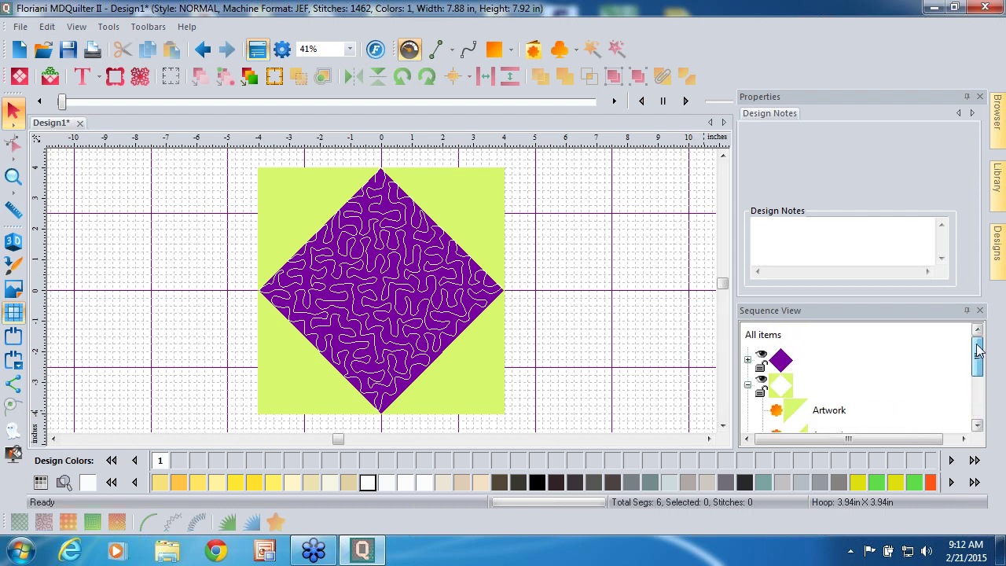
pyautogui.click(781, 359)
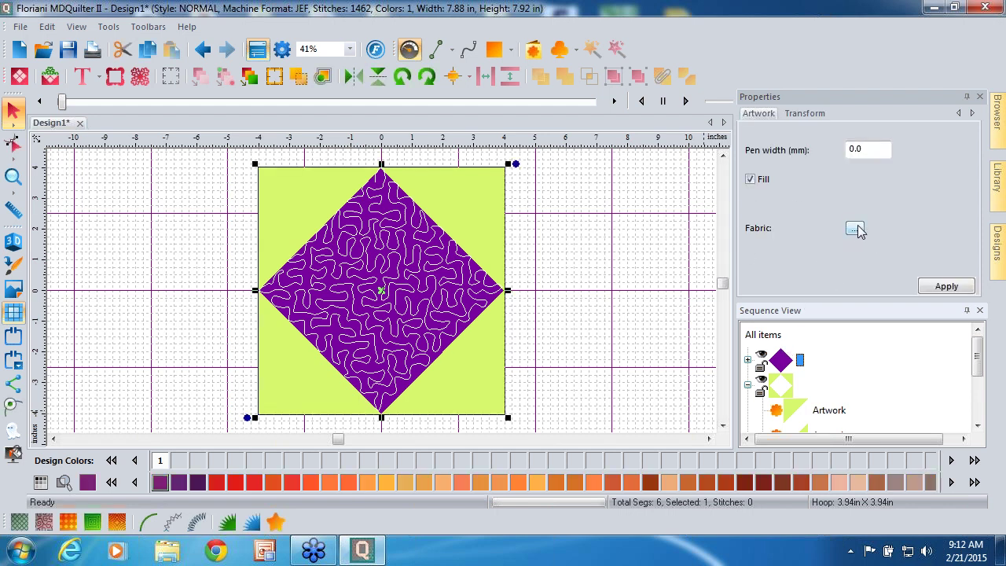
pyautogui.click(855, 229)
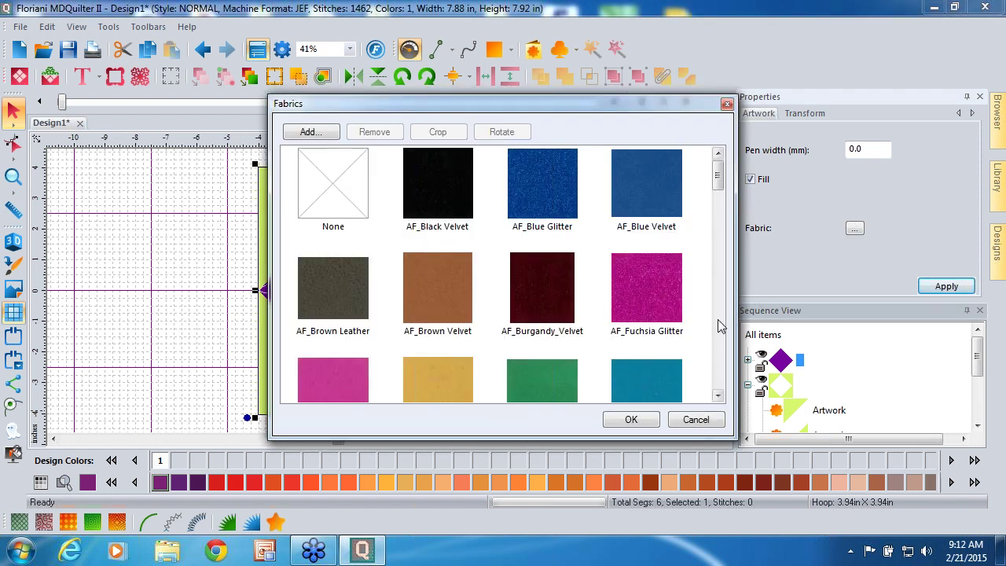
pyautogui.moveTo(718, 398); pyautogui.dragTo(718, 399)
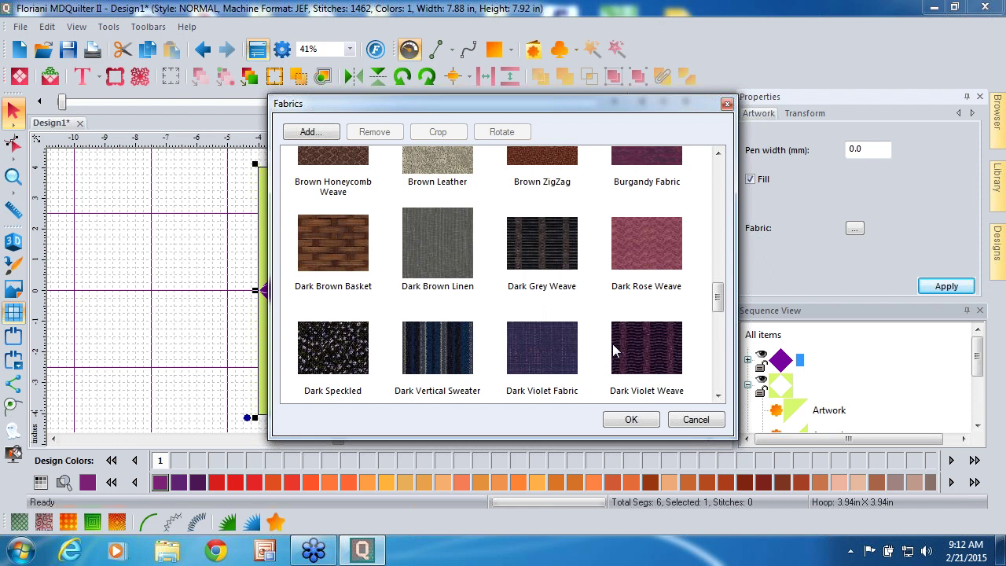
pyautogui.click(308, 132)
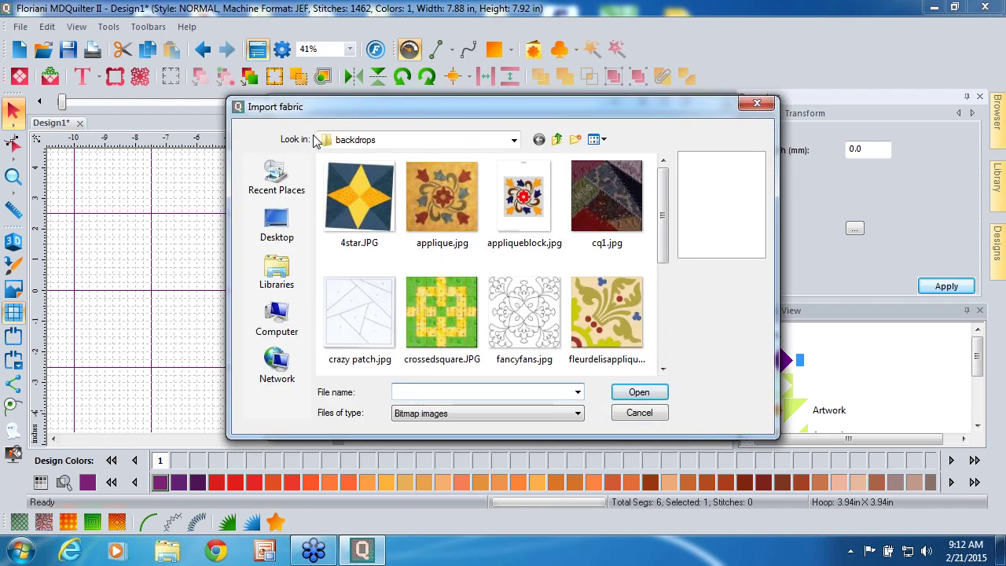
pyautogui.click(272, 235)
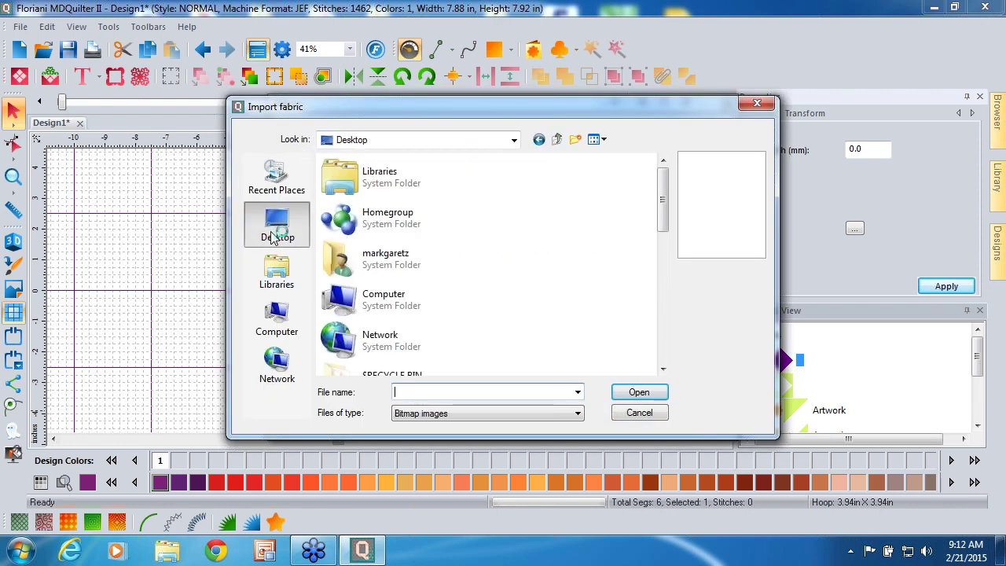
pyautogui.moveTo(663, 216); pyautogui.dragTo(659, 363)
pyautogui.click(399, 354)
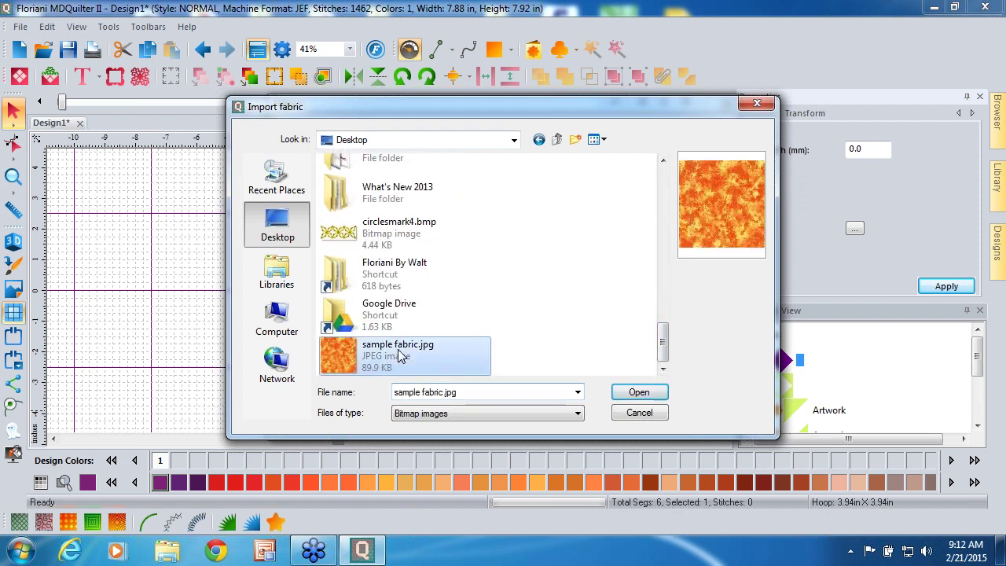
pyautogui.click(647, 392)
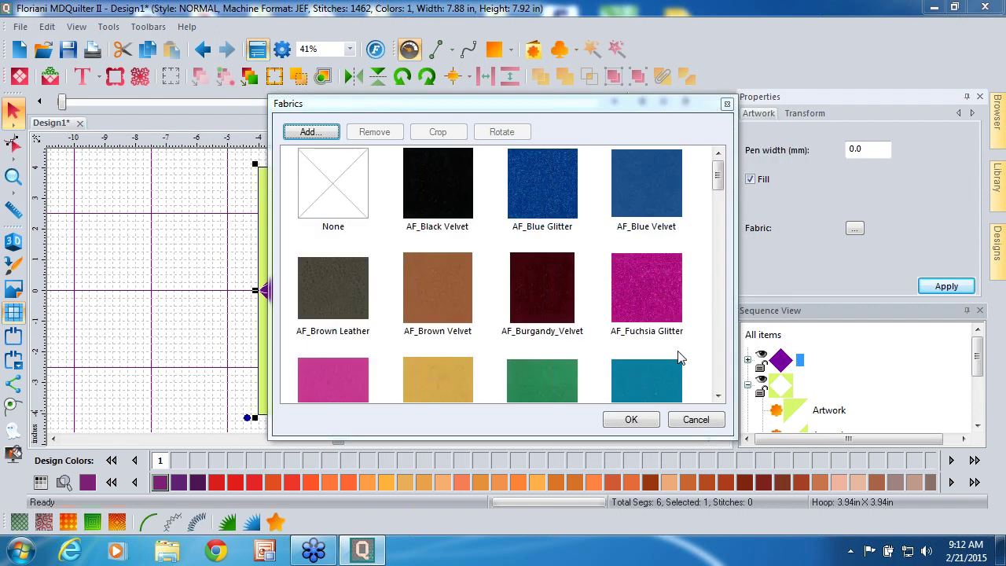
# Step: Apply the imported sample fabric to the centre diamond artwork
pyautogui.scroll(-1, 719, 214)
pyautogui.moveTo(717, 188); pyautogui.dragTo(711, 382)
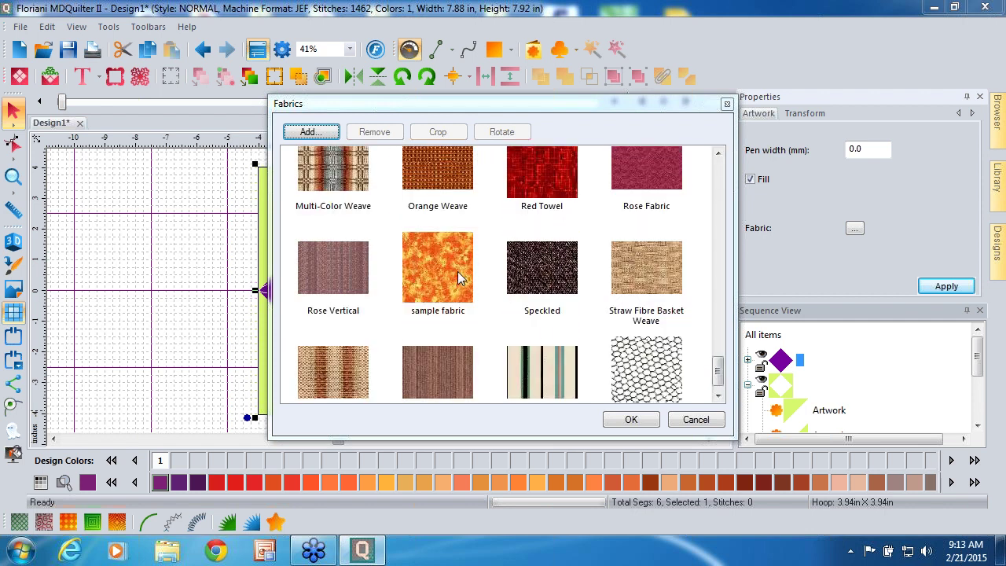
pyautogui.click(460, 276)
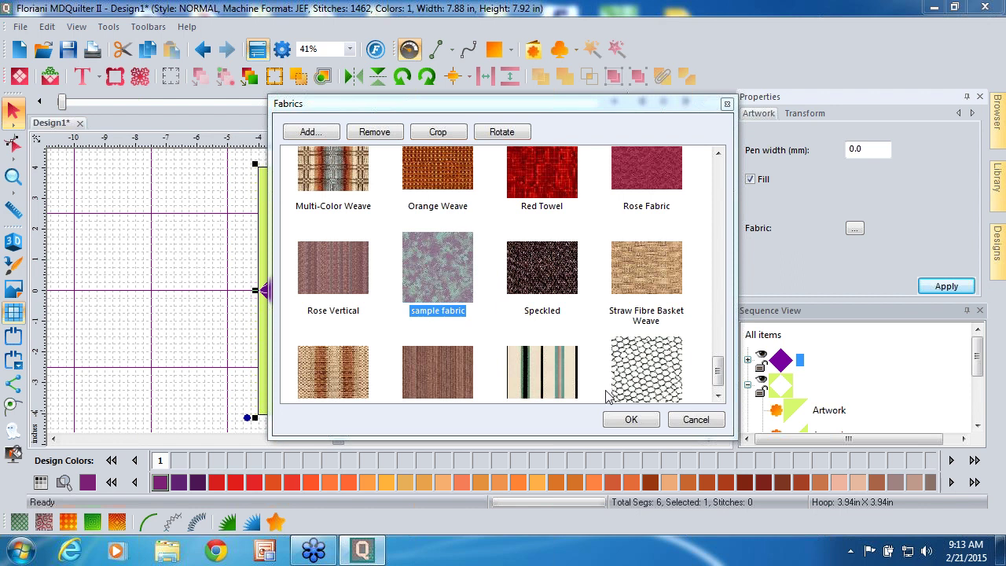
pyautogui.click(631, 418)
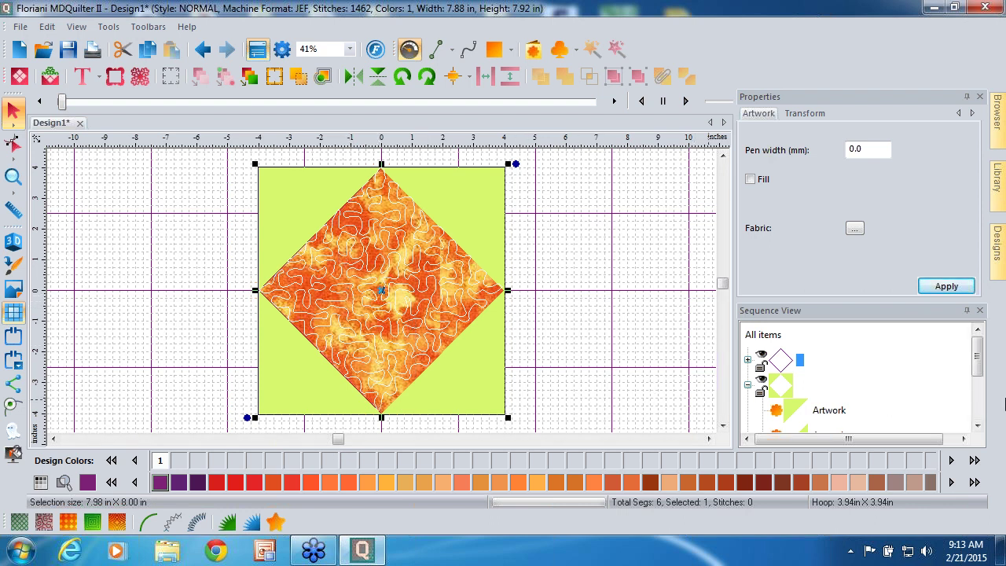
pyautogui.moveTo(974, 359); pyautogui.dragTo(974, 400)
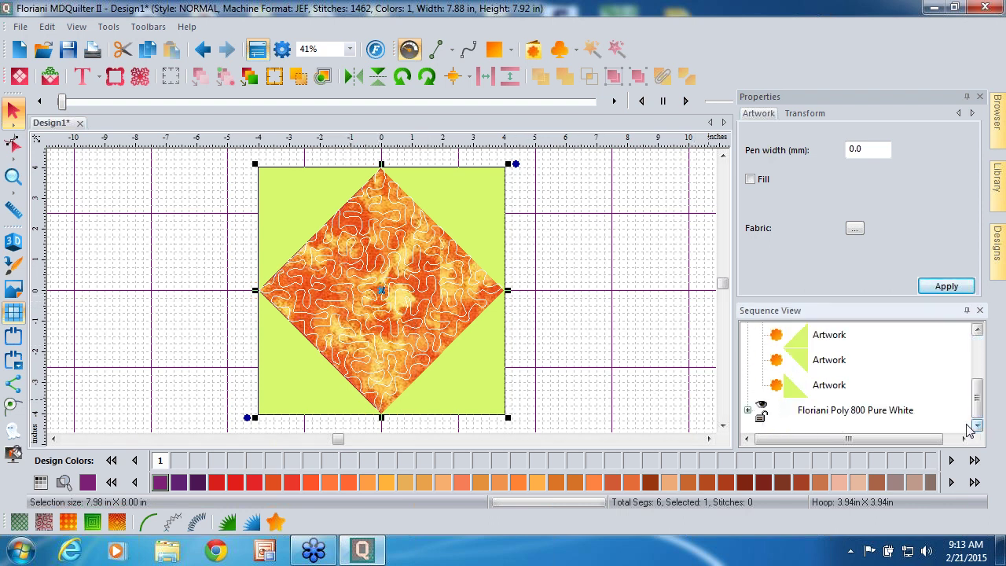
# Step: Recolor the centre diamond's stippling thread to Floriani Poly 900 Black
pyautogui.click(880, 413)
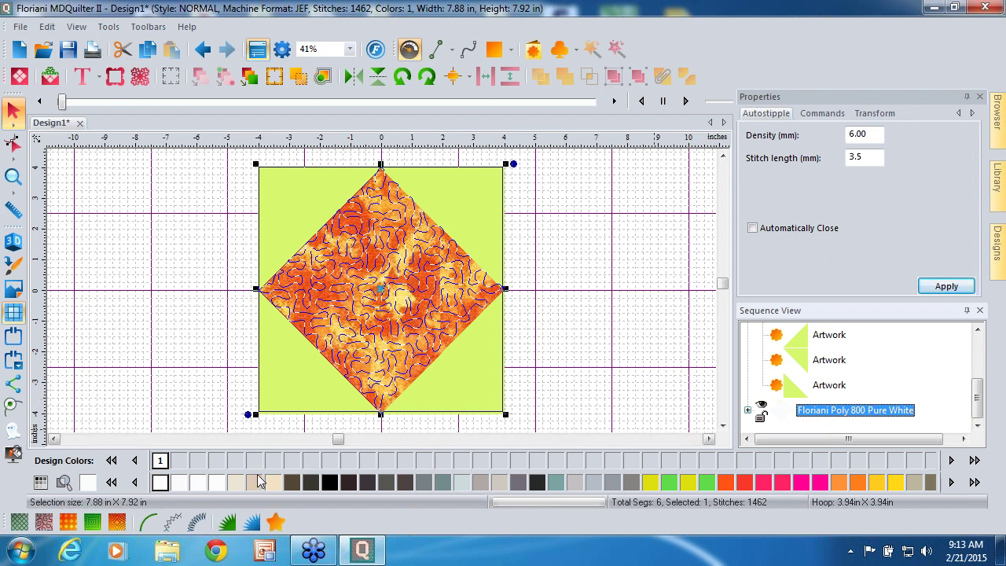
pyautogui.click(329, 482)
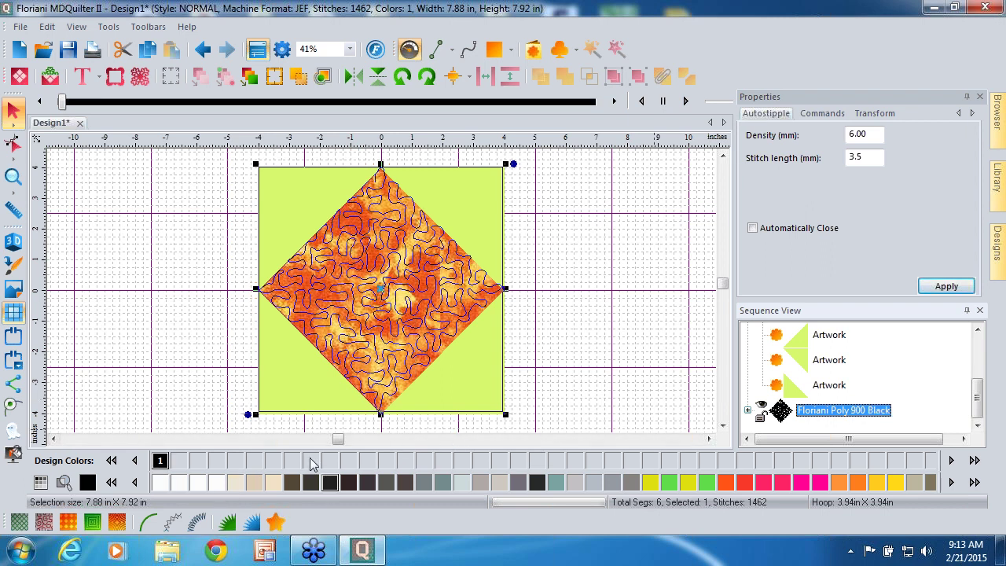
pyautogui.click(185, 353)
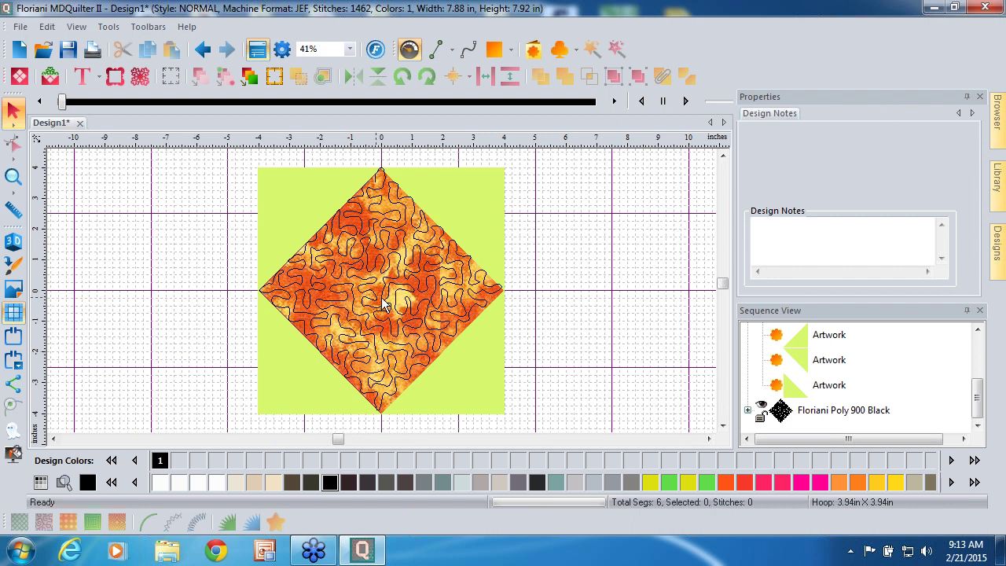
# Step: Add a Steil stitch border along the edges of the centre diamond artwork
pyautogui.click(424, 346)
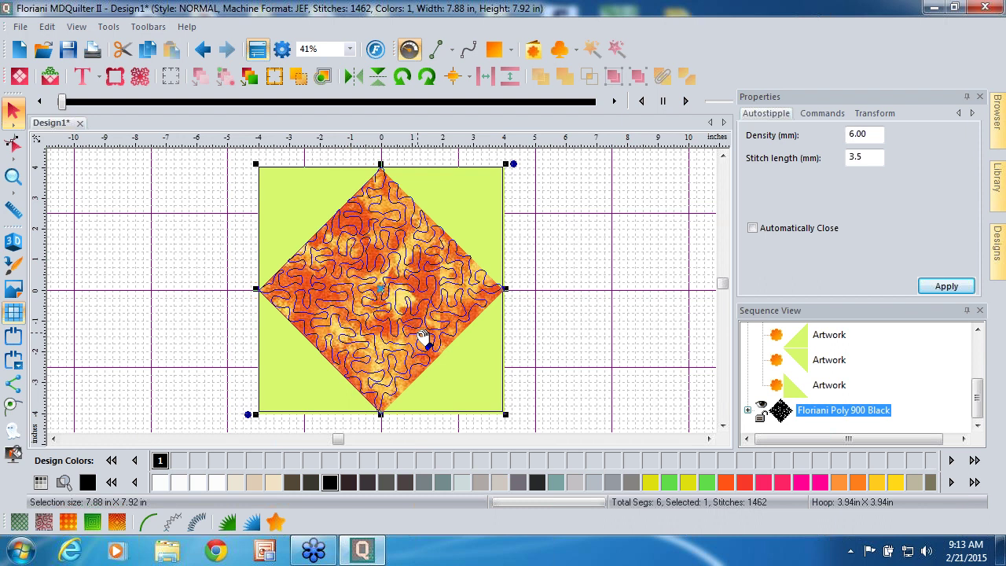
pyautogui.moveTo(977, 398); pyautogui.dragTo(976, 346)
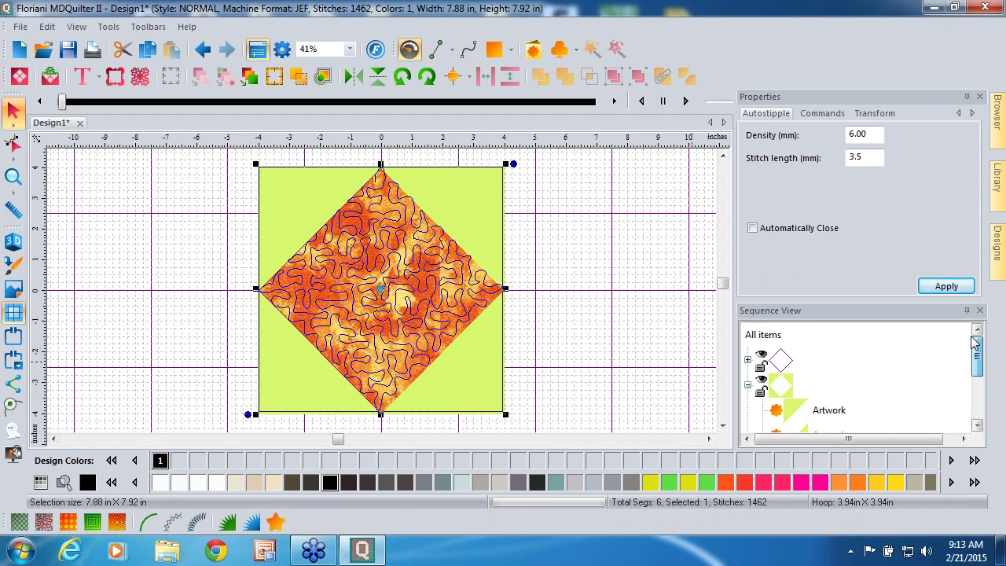
pyautogui.click(786, 364)
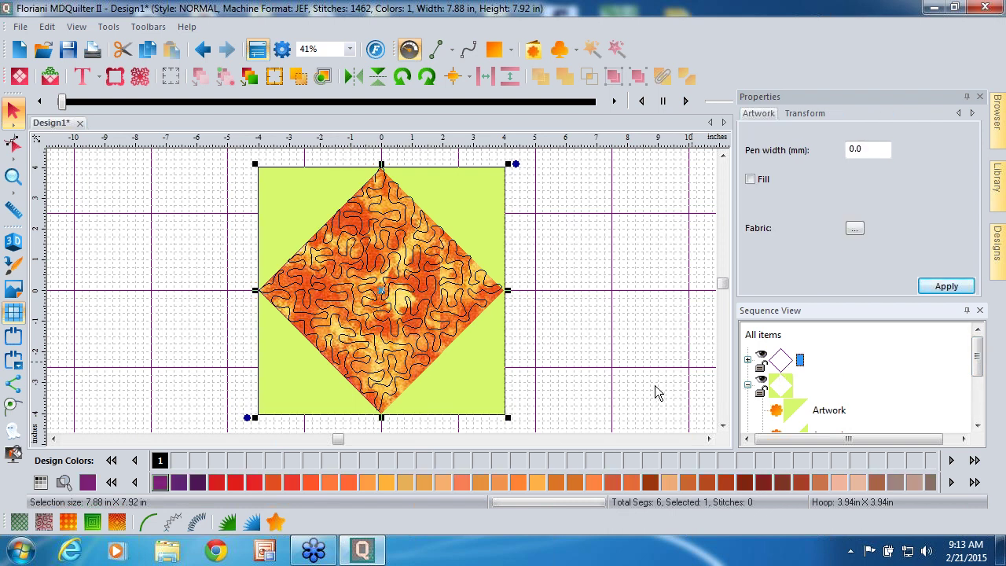
pyautogui.click(197, 521)
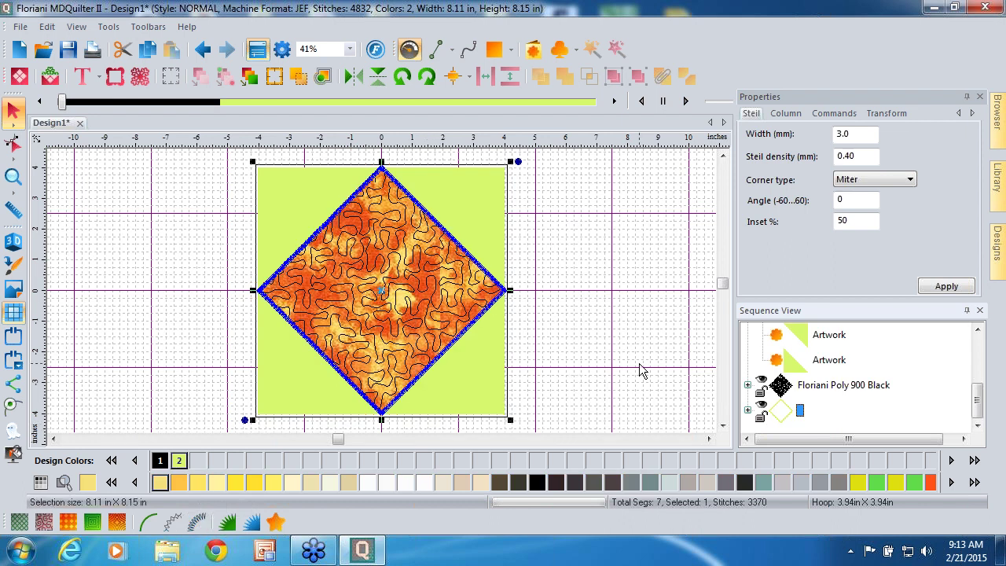
pyautogui.click(637, 413)
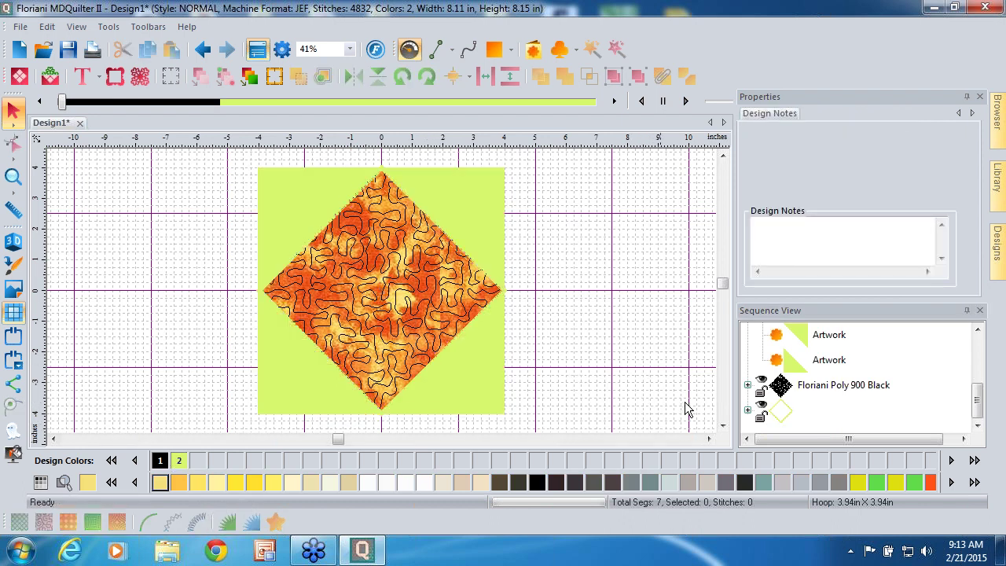
# Step: Recolor the diamond's Steil border to Floriani Poly 900 Black
pyautogui.click(789, 415)
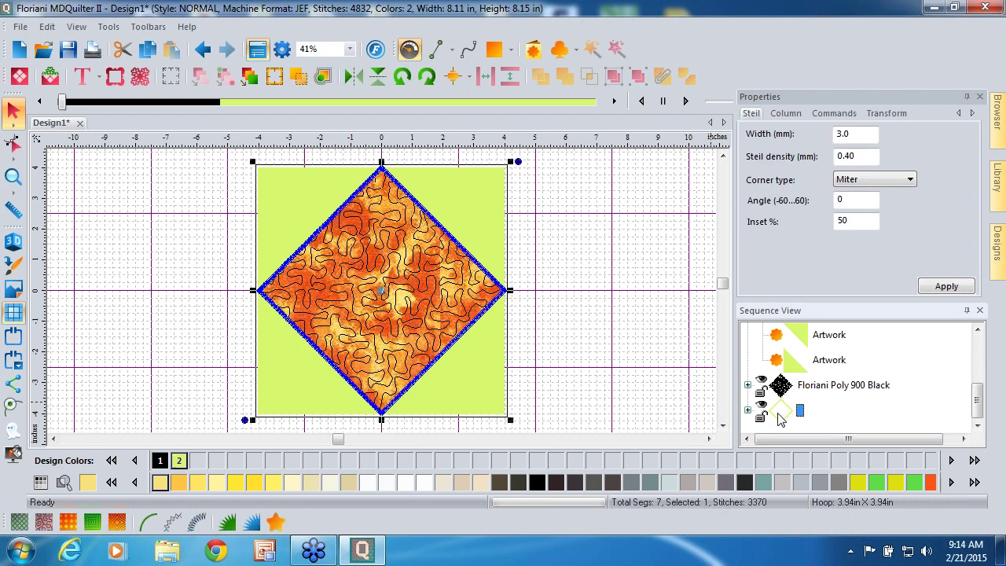
pyautogui.click(537, 482)
pyautogui.click(634, 402)
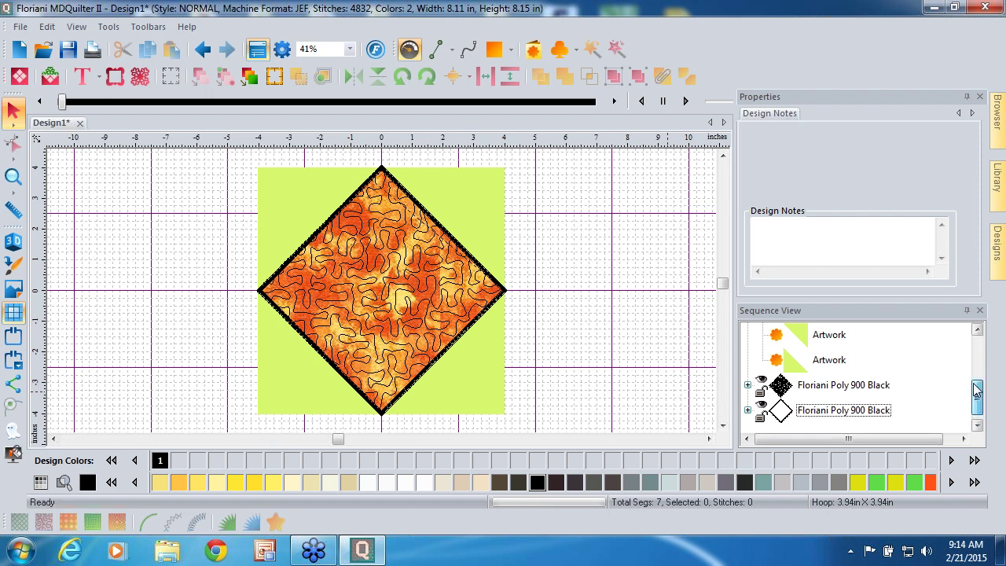
# Step: Undo the Steil border around the centre diamond and its recoloring
pyautogui.moveTo(977, 397); pyautogui.dragTo(977, 343)
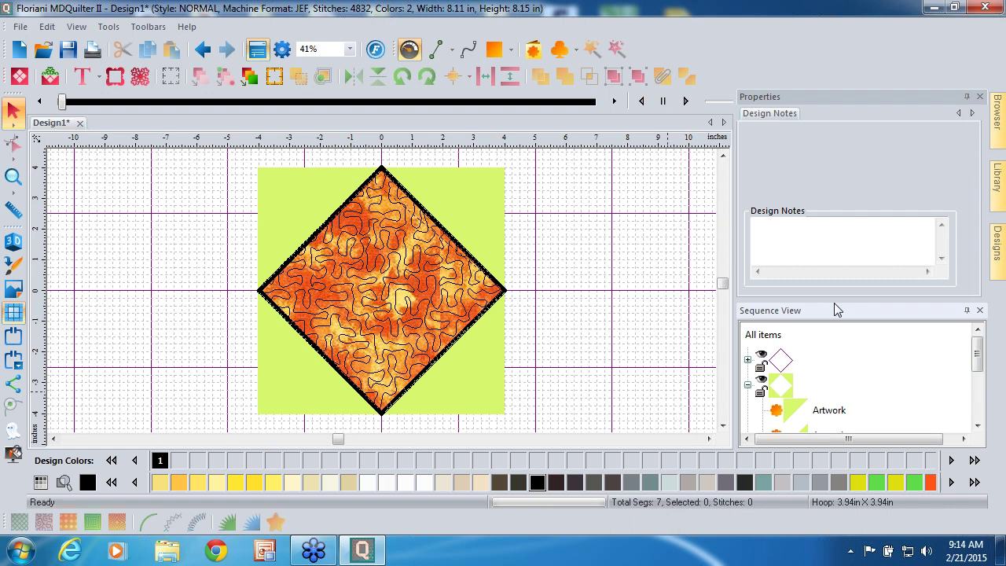
pyautogui.click(203, 49)
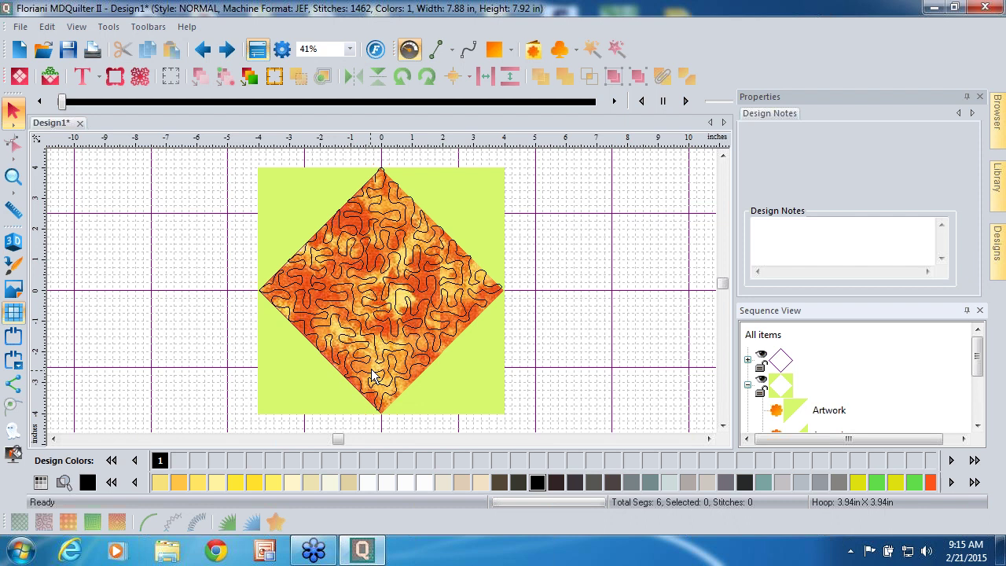
# Step: Convert the centre diamond's stippling to a Texture fill using pattern 260
pyautogui.click(381, 310)
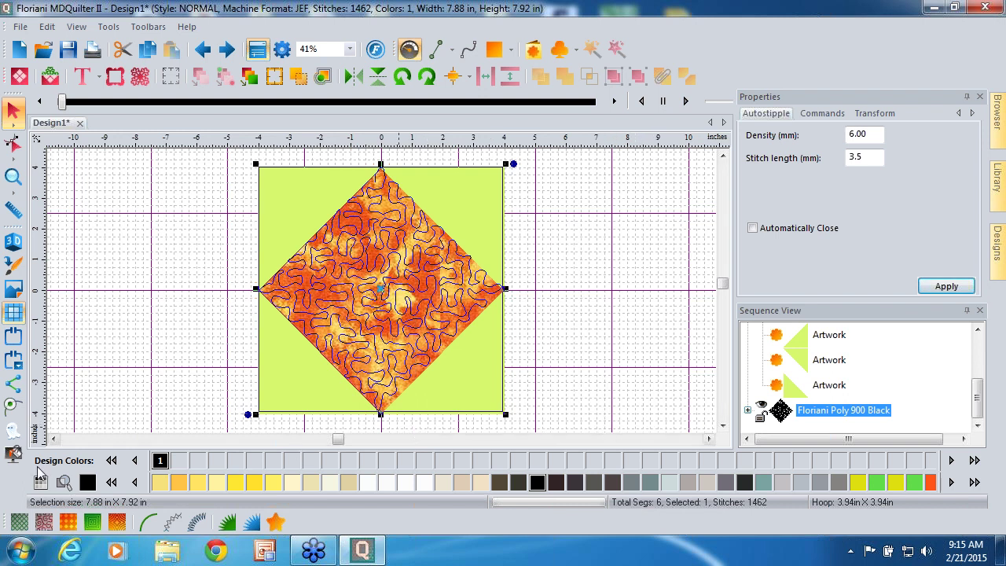
pyautogui.click(19, 523)
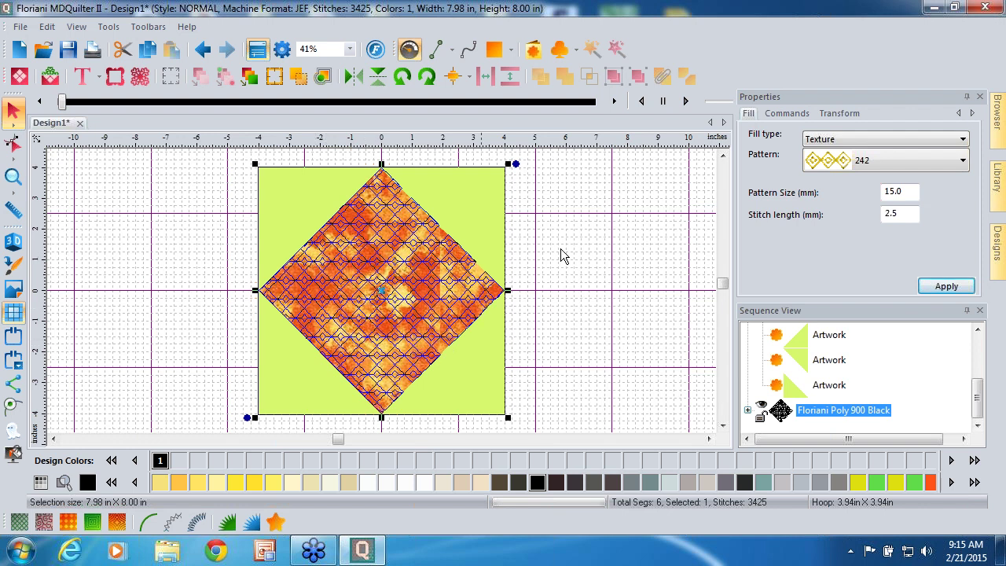
pyautogui.click(959, 162)
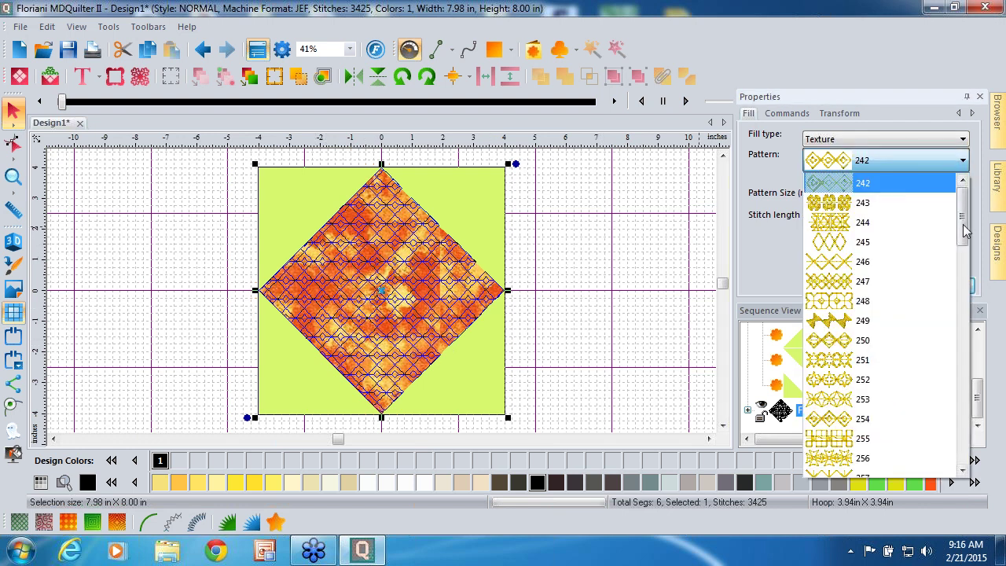
pyautogui.moveTo(964, 228); pyautogui.dragTo(967, 275)
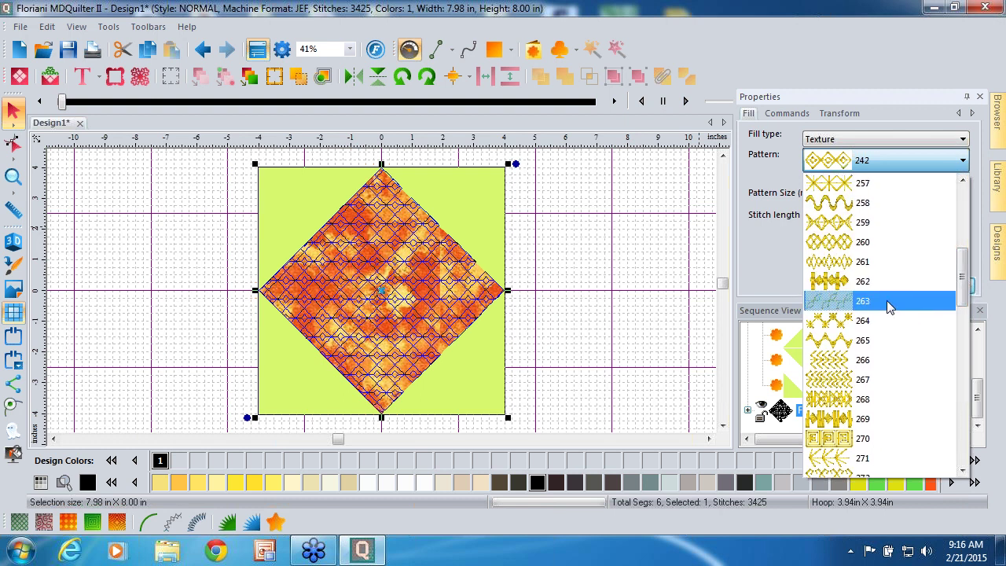
pyautogui.click(869, 240)
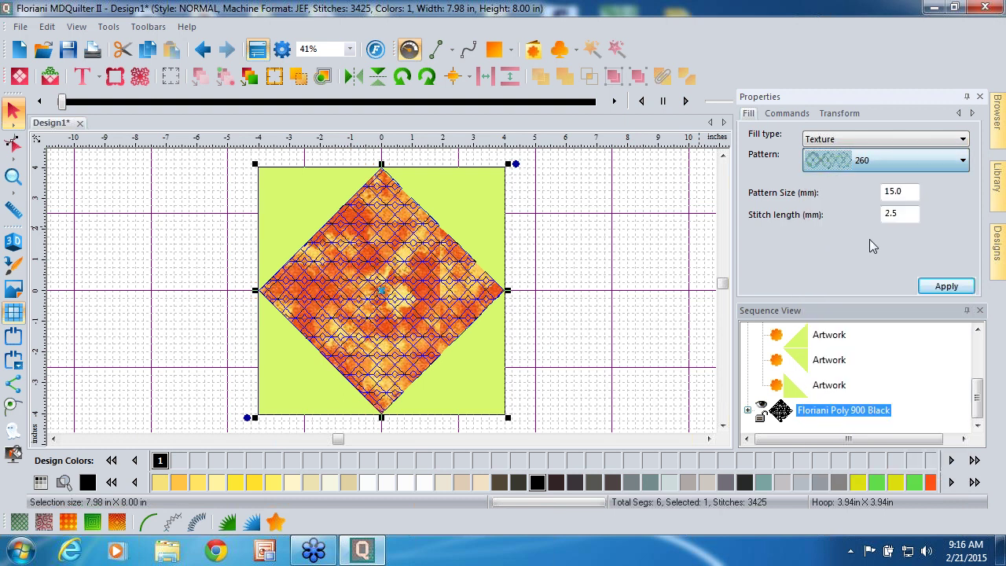
pyautogui.click(948, 285)
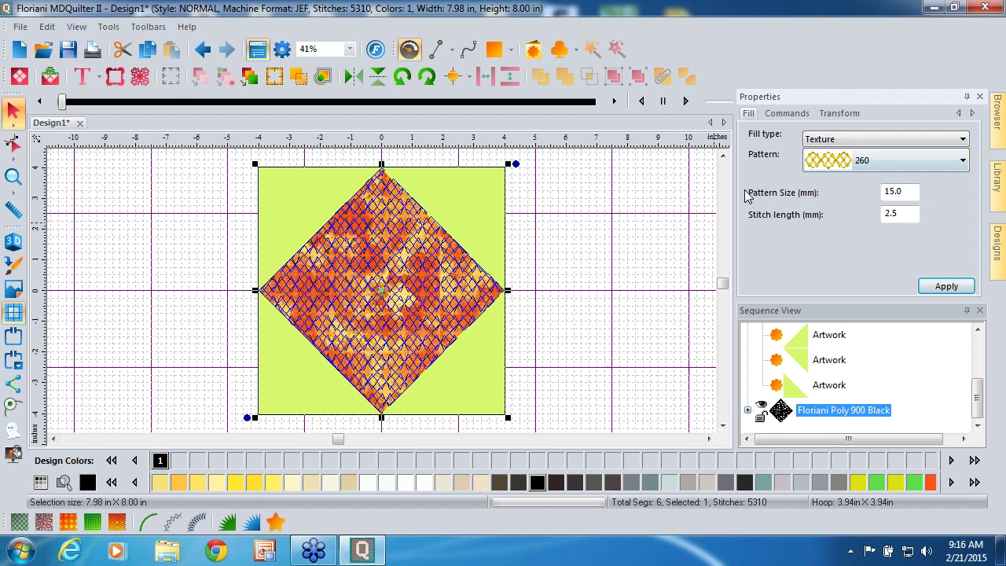
# Step: Set the diamond's texture fill pattern size to 30 mm
pyautogui.moveTo(908, 192); pyautogui.dragTo(859, 206)
pyautogui.write('30')
pyautogui.click(946, 287)
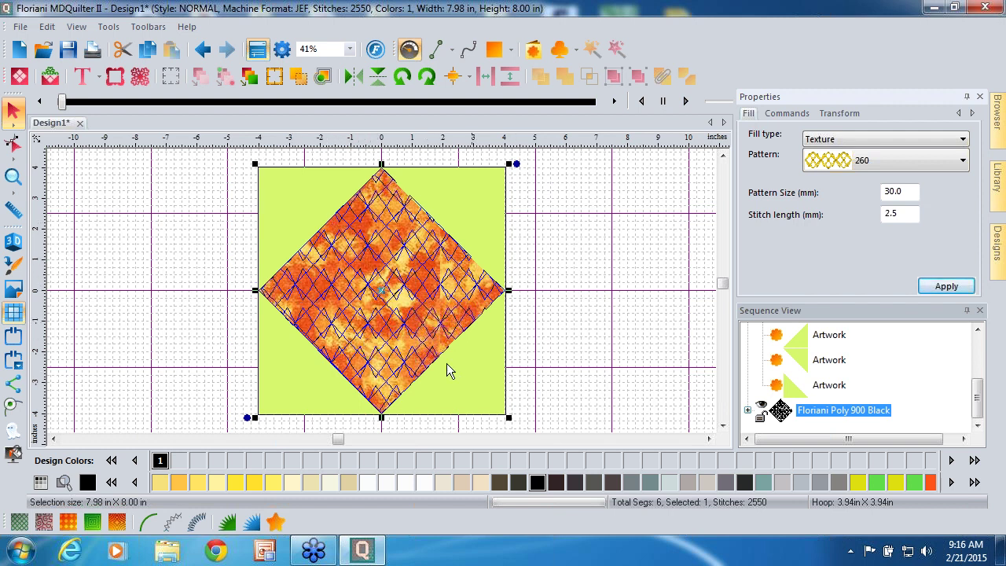
# Step: Tilt the texture fill's inclination line so it runs from the diamond's upper-left edge to its lower-right edge
pyautogui.click(14, 146)
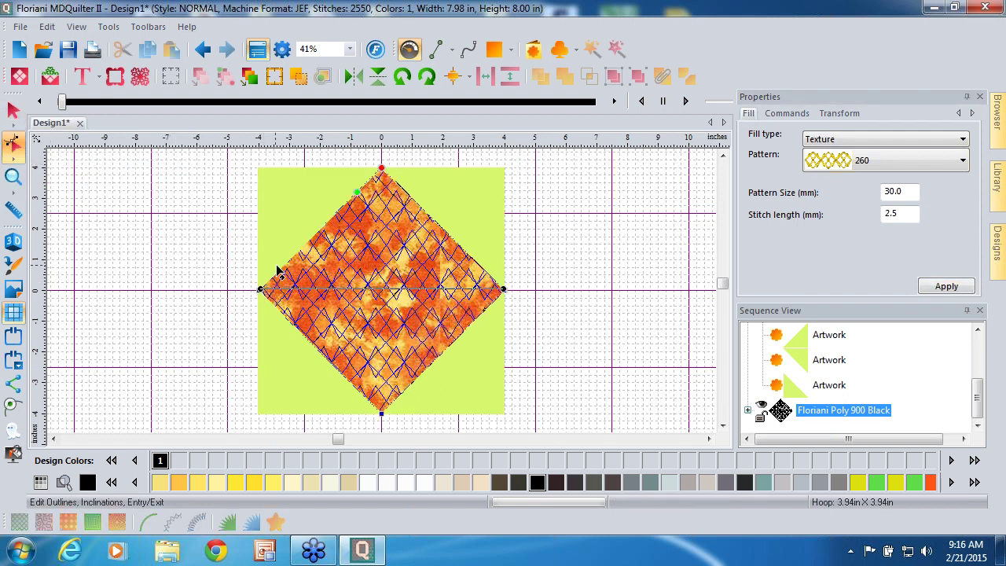
pyautogui.moveTo(280, 260); pyautogui.dragTo(307, 239)
pyautogui.moveTo(506, 296); pyautogui.dragTo(437, 367)
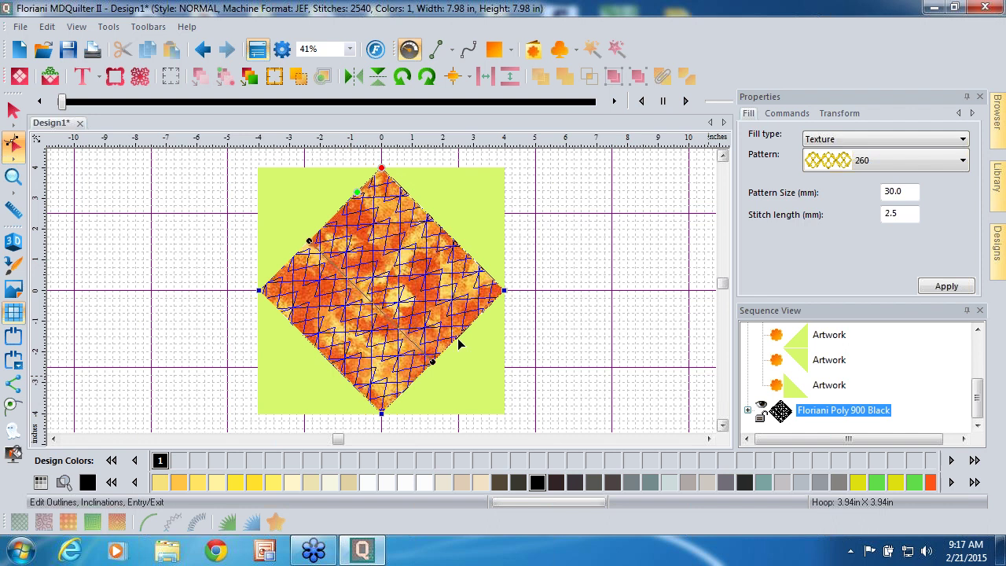
pyautogui.click(12, 110)
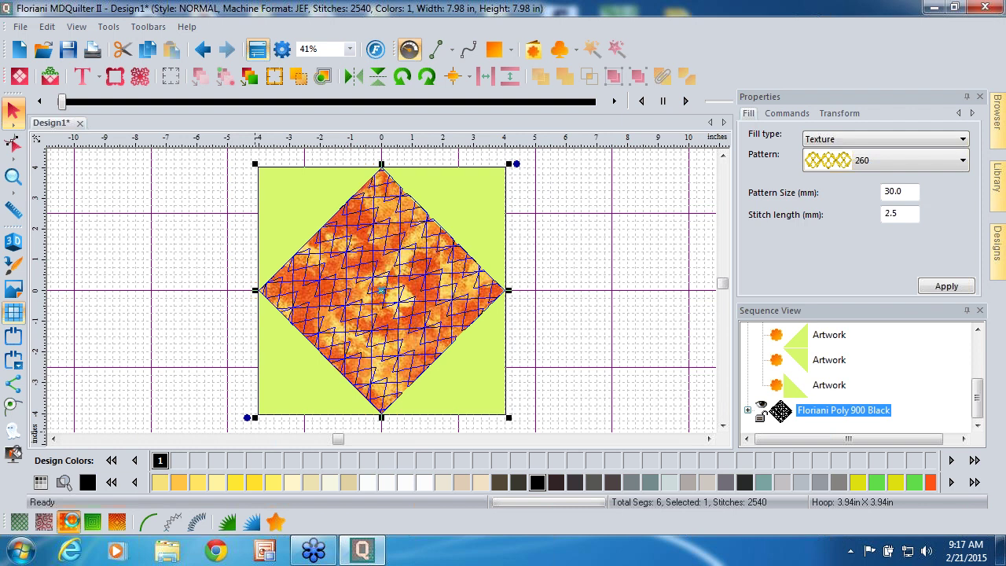
# Step: Change the centre diamond's stitches to an Adv. Stippling fill with the stipple 002 pattern
pyautogui.click(69, 522)
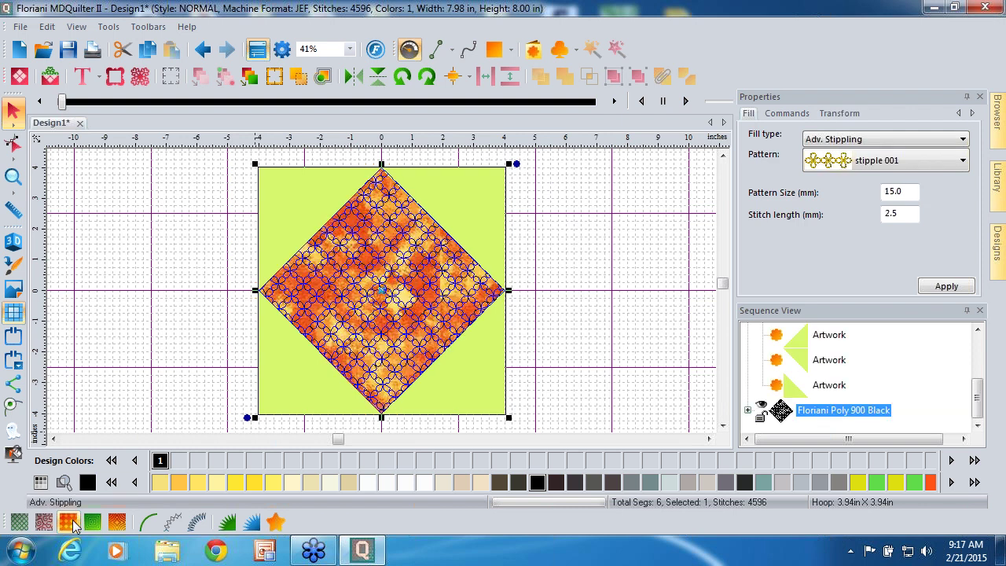
pyautogui.click(963, 162)
pyautogui.moveTo(962, 188)
pyautogui.mouseDown()
pyautogui.moveTo(961, 473)
pyautogui.moveTo(963, 177)
pyautogui.moveTo(955, 436)
pyautogui.moveTo(967, 186)
pyautogui.mouseUp()
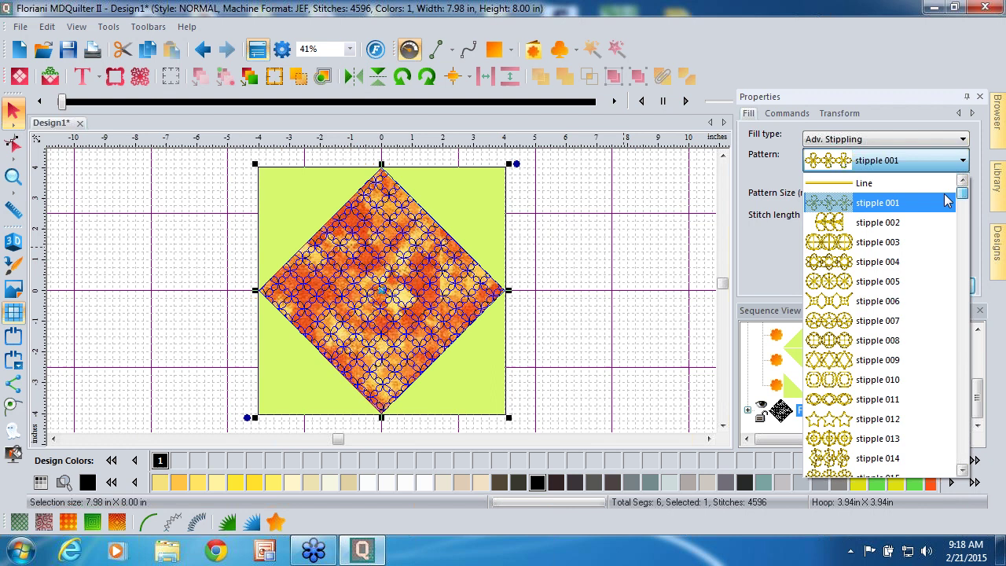
pyautogui.click(895, 221)
pyautogui.click(947, 286)
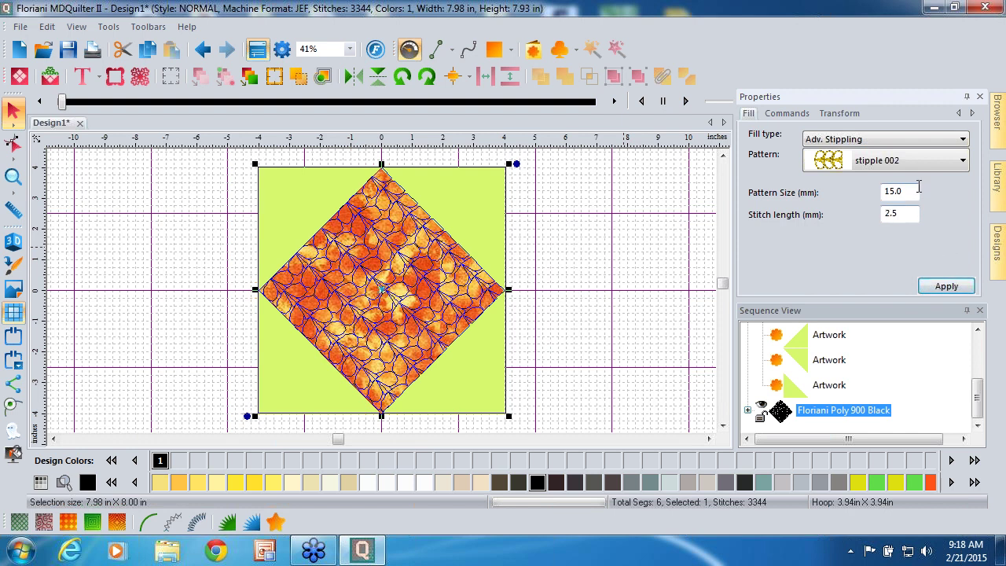
# Step: Set the diamond's stipple 002 pattern size to 20 mm
pyautogui.moveTo(903, 193); pyautogui.dragTo(848, 197)
pyautogui.write('20')
pyautogui.click(945, 287)
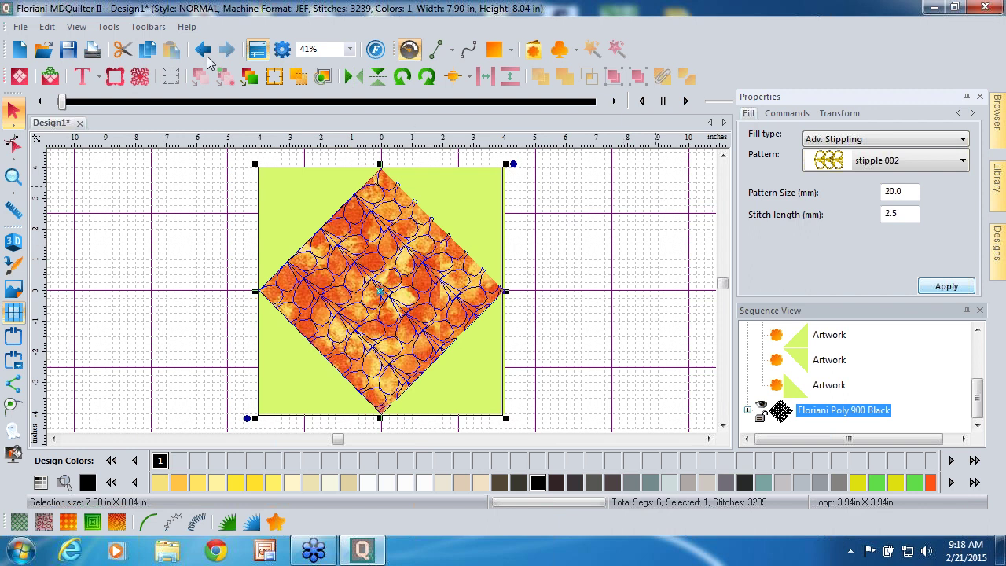
# Step: Straighten the stippling's inclination line to run horizontally between the diamond's left and right corners
pyautogui.click(14, 143)
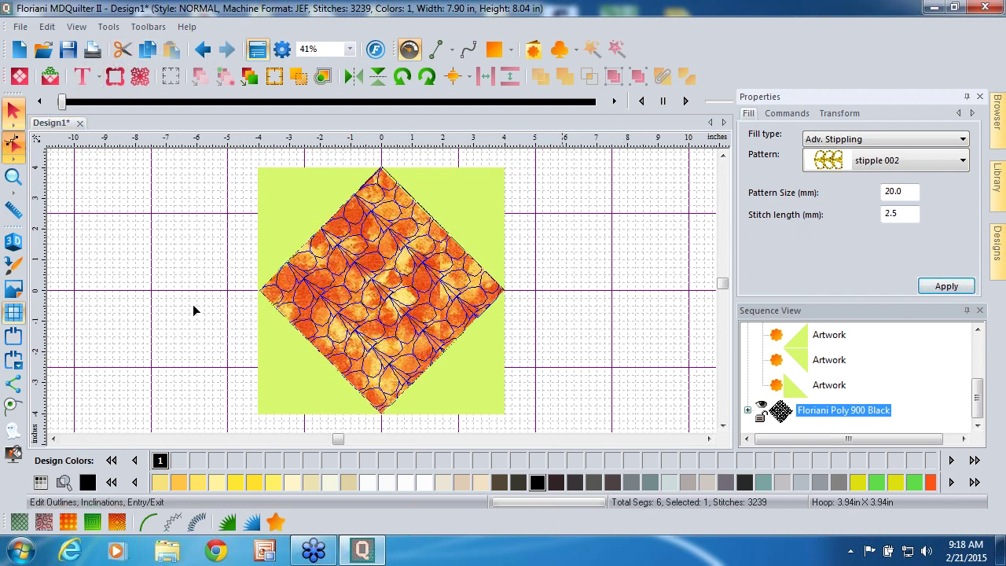
pyautogui.click(308, 249)
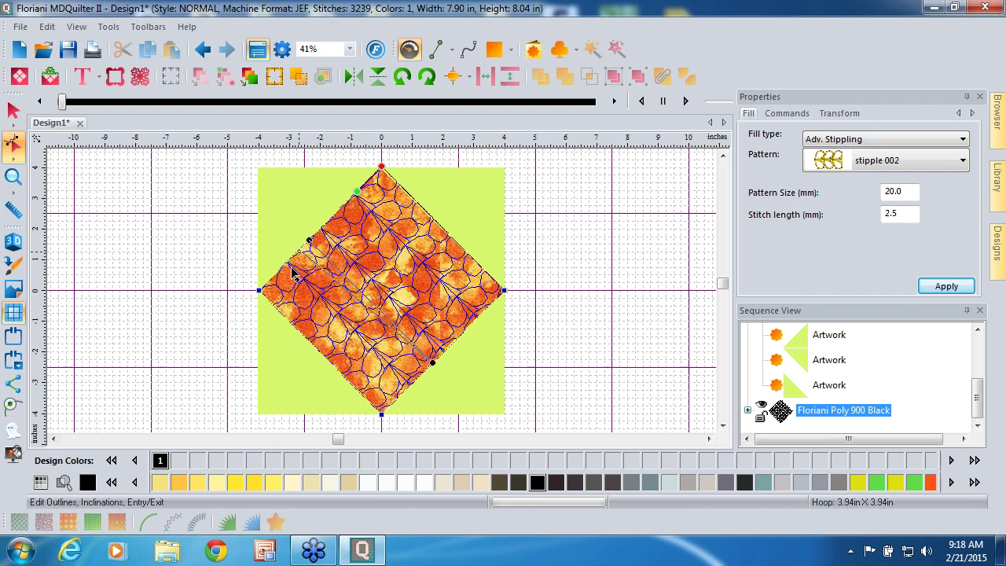
pyautogui.moveTo(309, 239); pyautogui.dragTo(260, 291)
pyautogui.moveTo(433, 362); pyautogui.dragTo(507, 296)
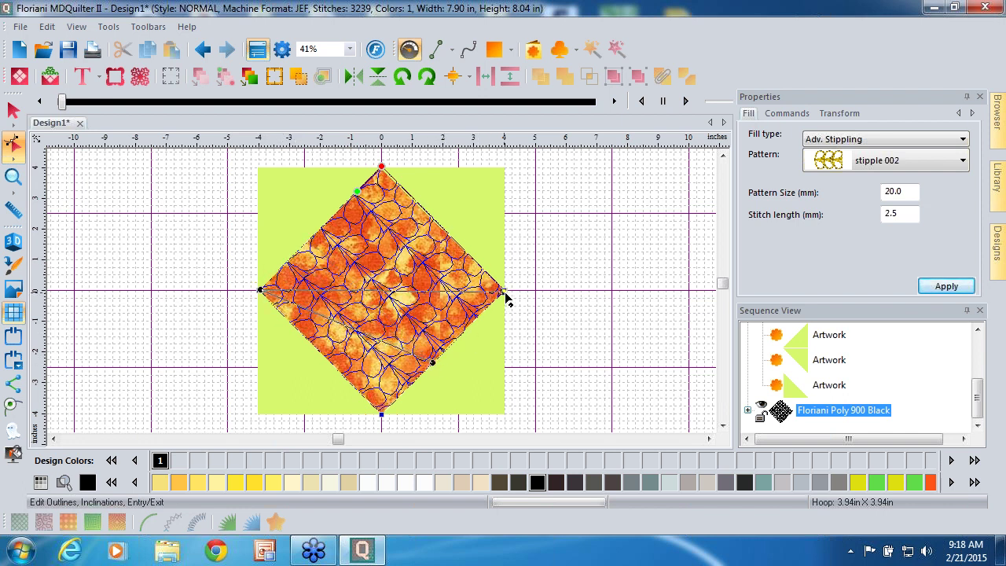
pyautogui.click(533, 304)
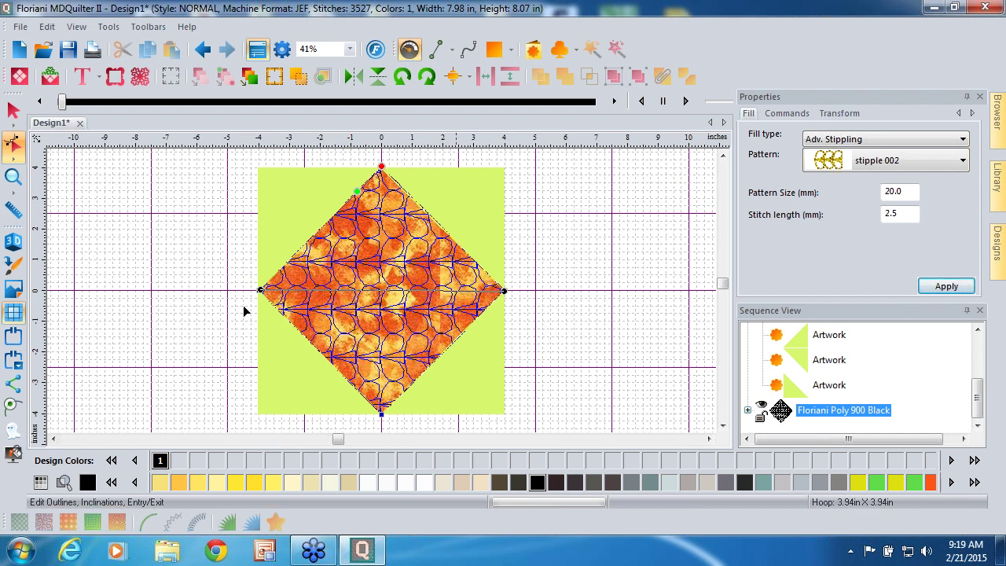
pyautogui.click(193, 248)
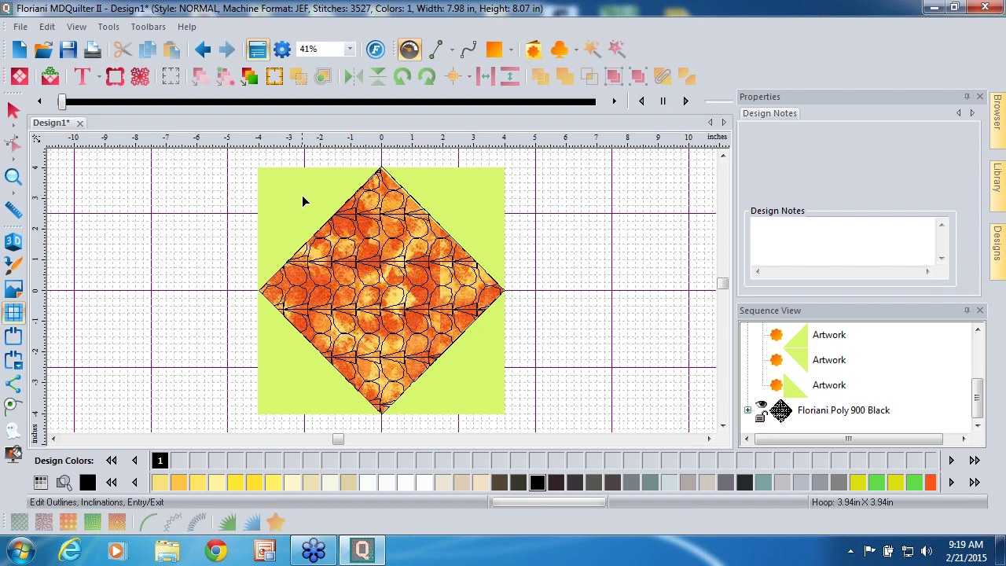
# Step: Select the four green corner triangles together and fill them with Contour stitching
pyautogui.click(13, 110)
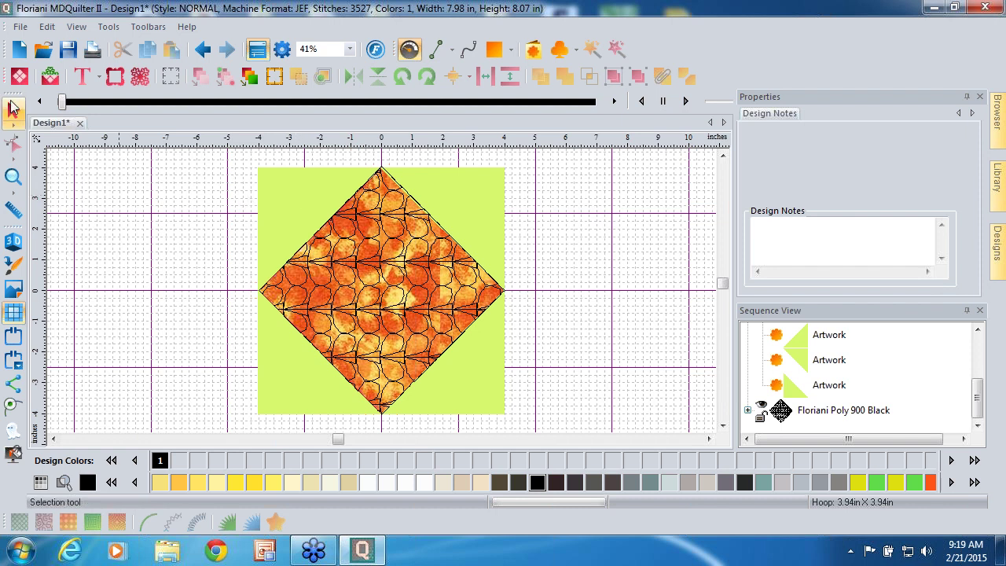
pyautogui.click(299, 202)
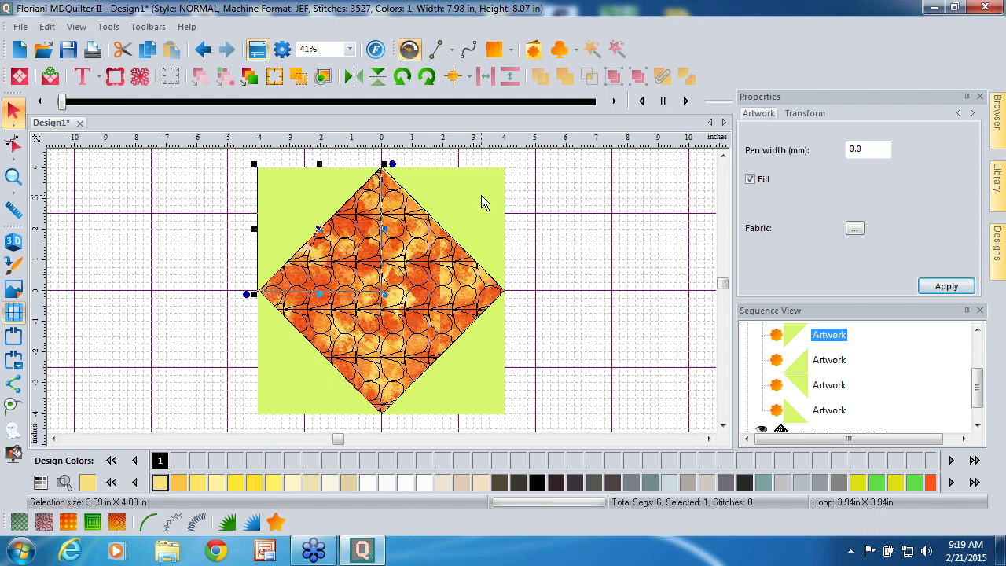
pyautogui.keyDown('ctrl'); pyautogui.click(482, 196); pyautogui.keyUp('ctrl')
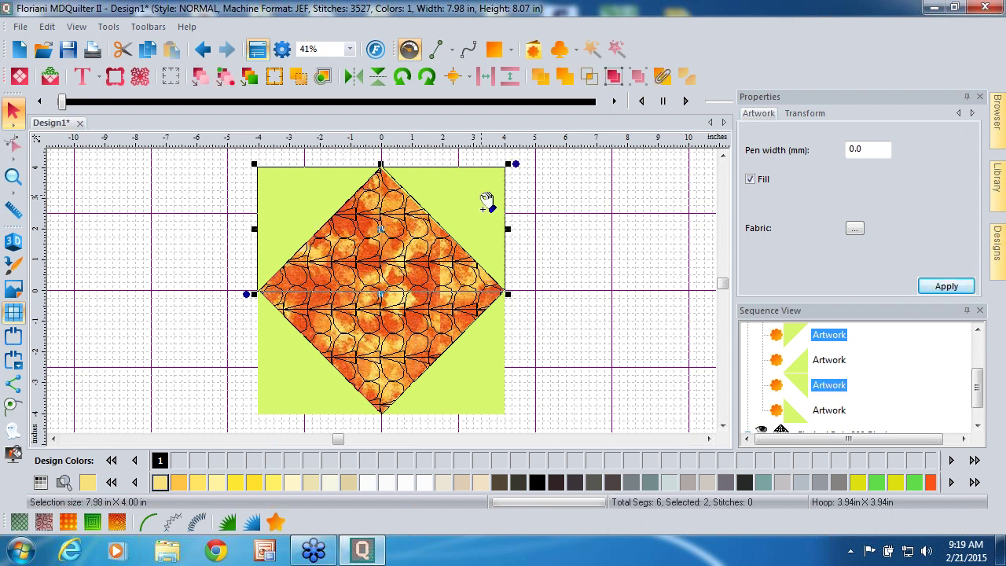
pyautogui.keyDown('ctrl'); pyautogui.click(481, 369); pyautogui.keyUp('ctrl')
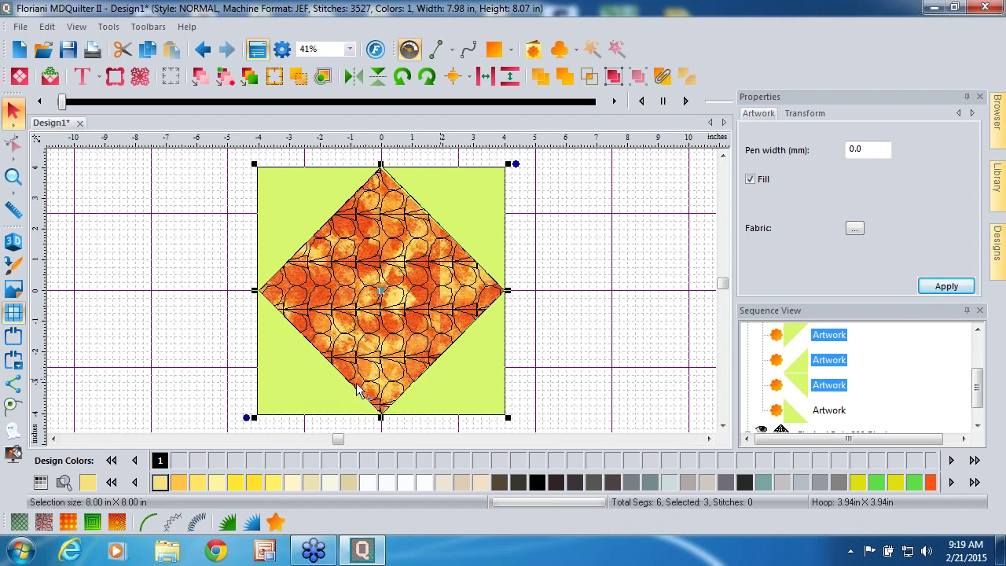
pyautogui.keyDown('ctrl'); pyautogui.click(286, 385); pyautogui.keyUp('ctrl')
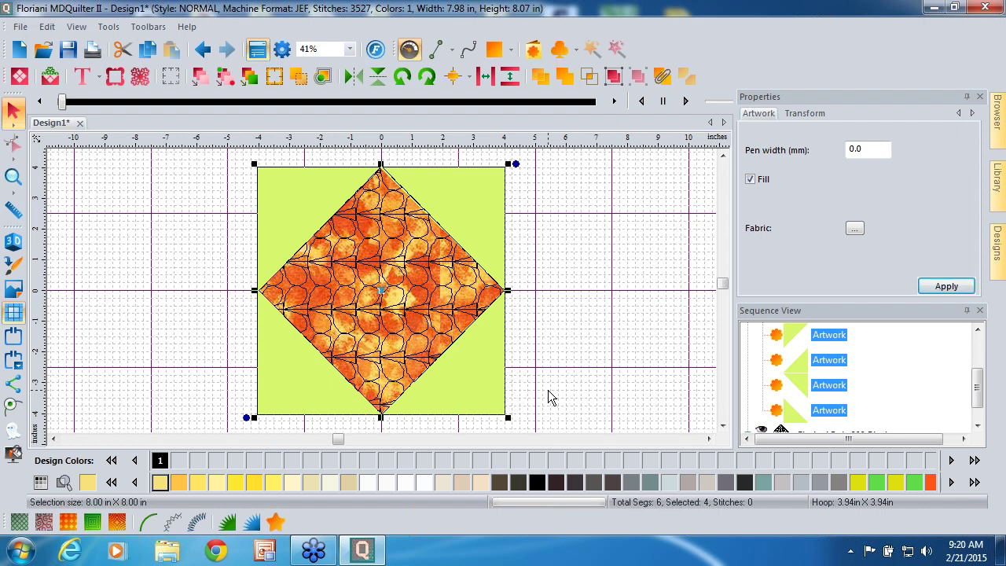
pyautogui.click(92, 524)
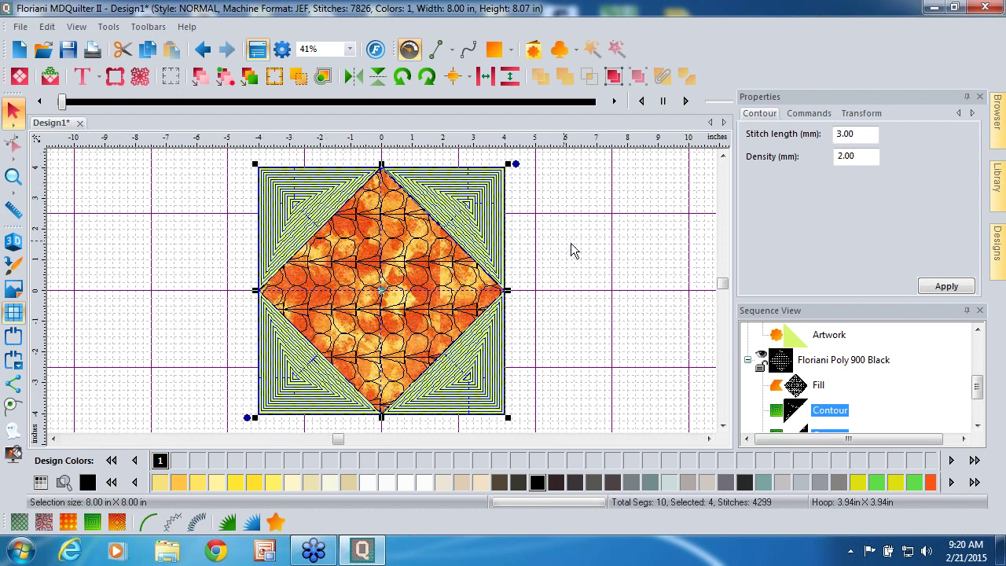
# Step: Set the density of the four corners' contour stitching to 5 mm
pyautogui.moveTo(871, 154); pyautogui.dragTo(814, 170)
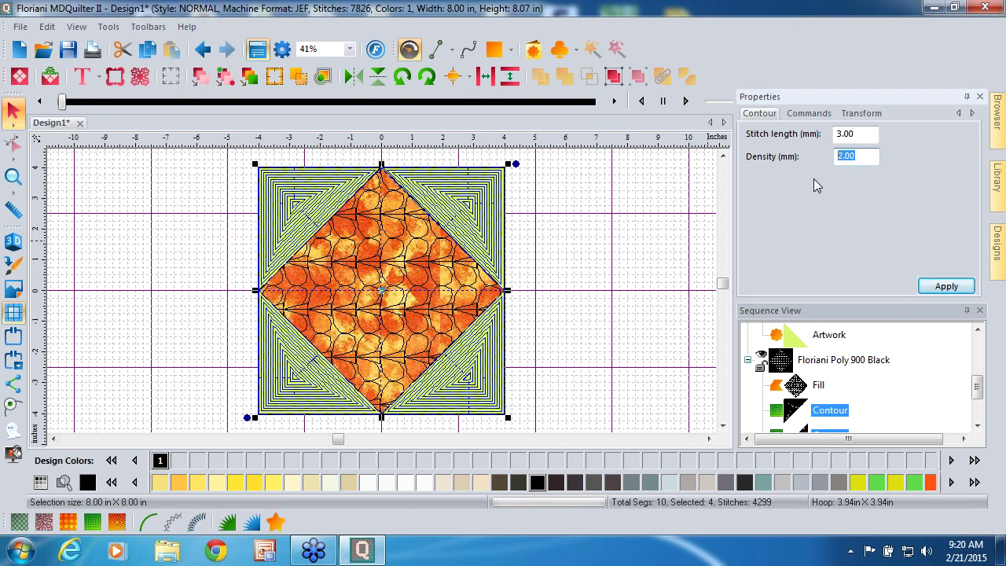
pyautogui.write('4')
pyautogui.press('BackSpace')
pyautogui.write('5')
pyautogui.click(946, 286)
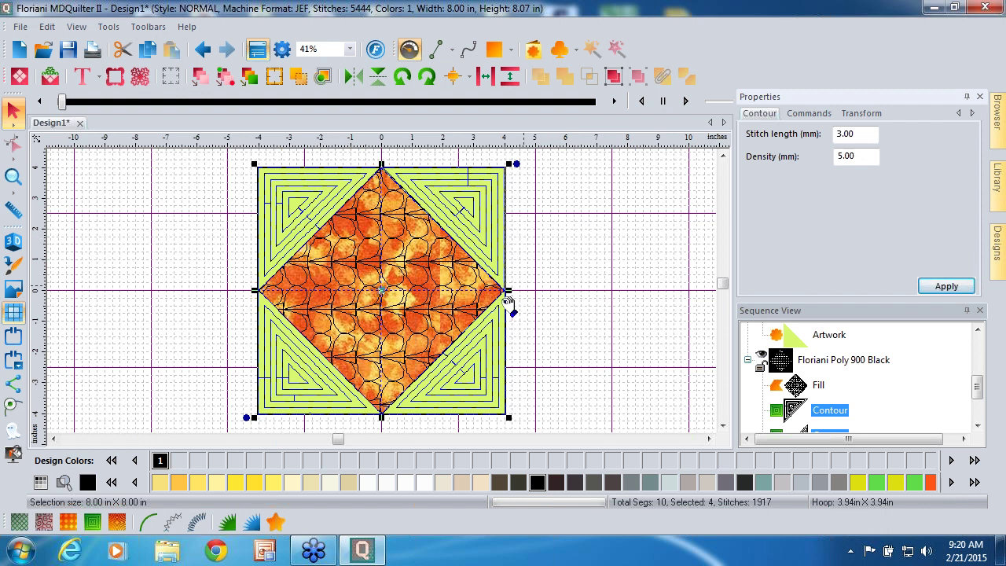
# Step: Change the stitching of the four corner triangles to a Shape Echo fill with the Circle pattern
pyautogui.click(118, 522)
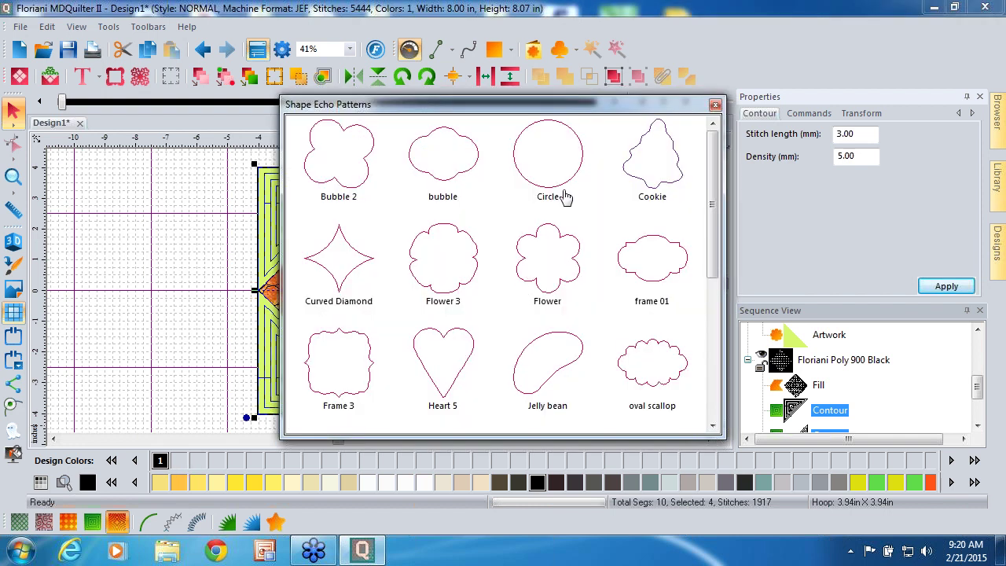
pyautogui.doubleClick(562, 193)
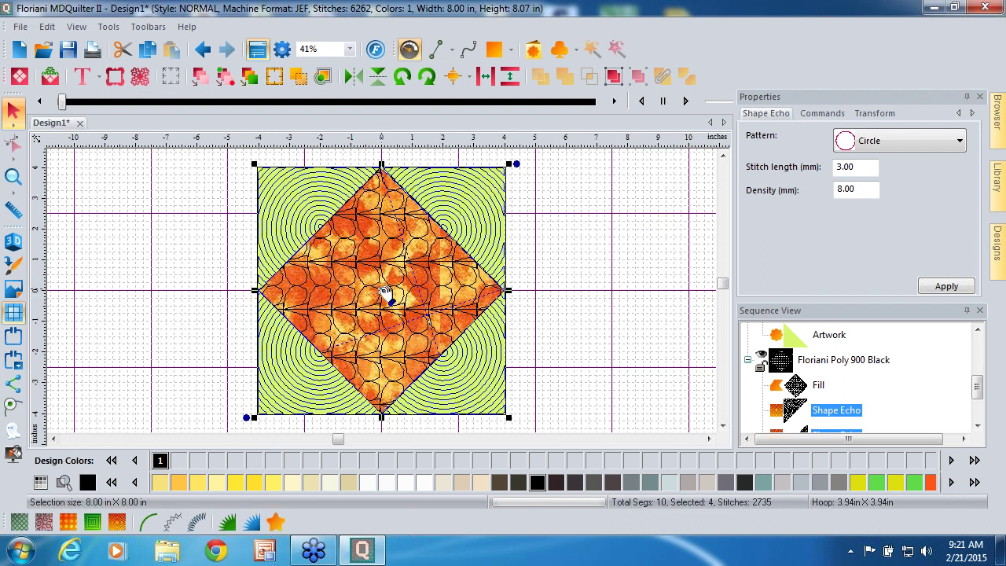
pyautogui.click(81, 178)
# Step: Move the circle echo's centre point of each corner triangle to the centre of the quilt block
pyautogui.click(269, 200)
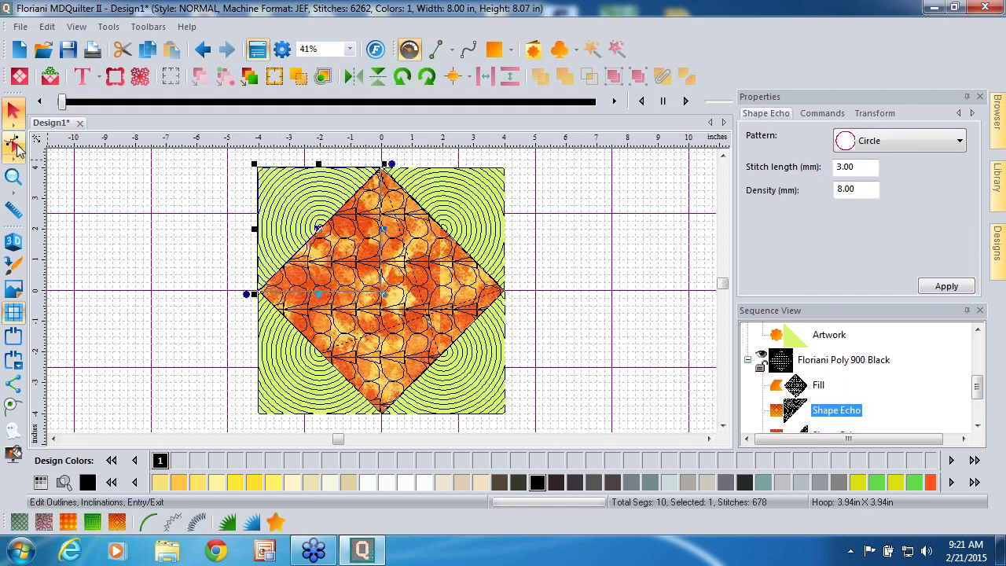
pyautogui.click(15, 144)
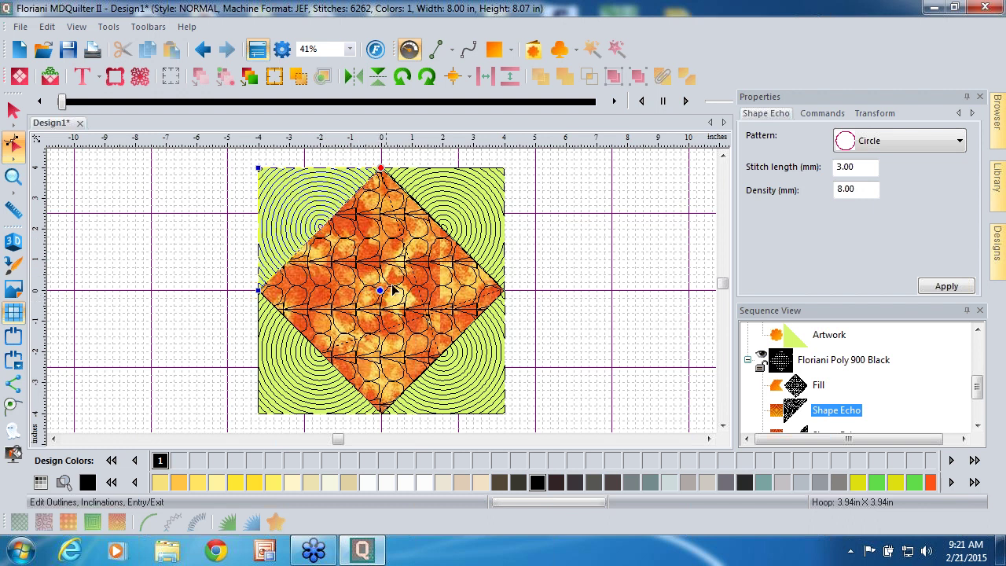
pyautogui.click(469, 228)
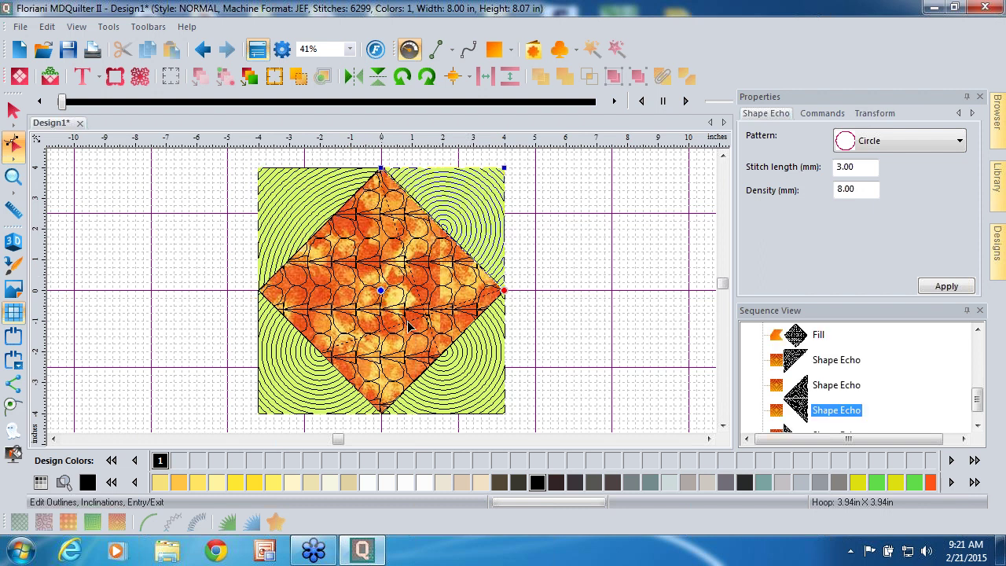
pyautogui.click(443, 358)
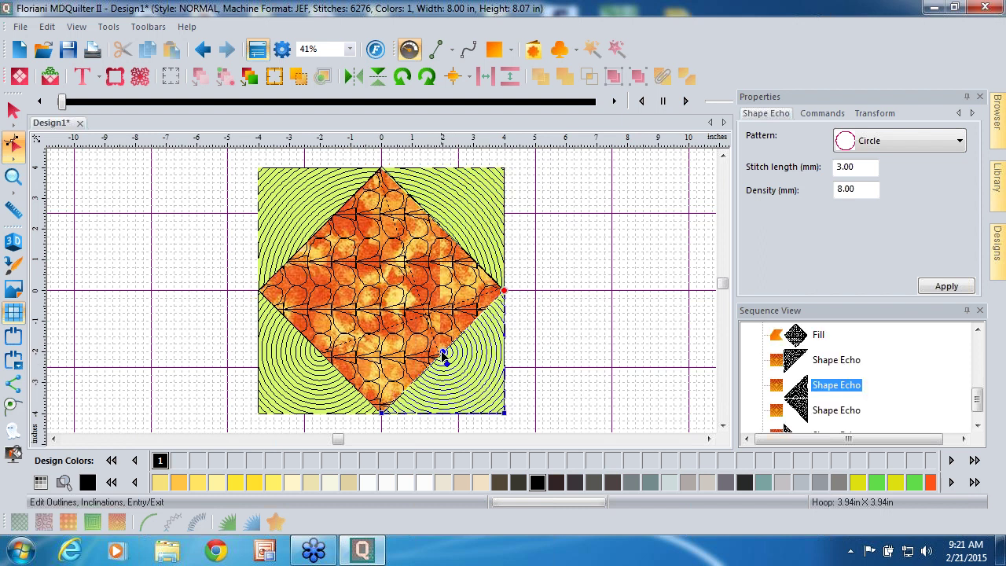
pyautogui.moveTo(362, 326); pyautogui.dragTo(308, 399)
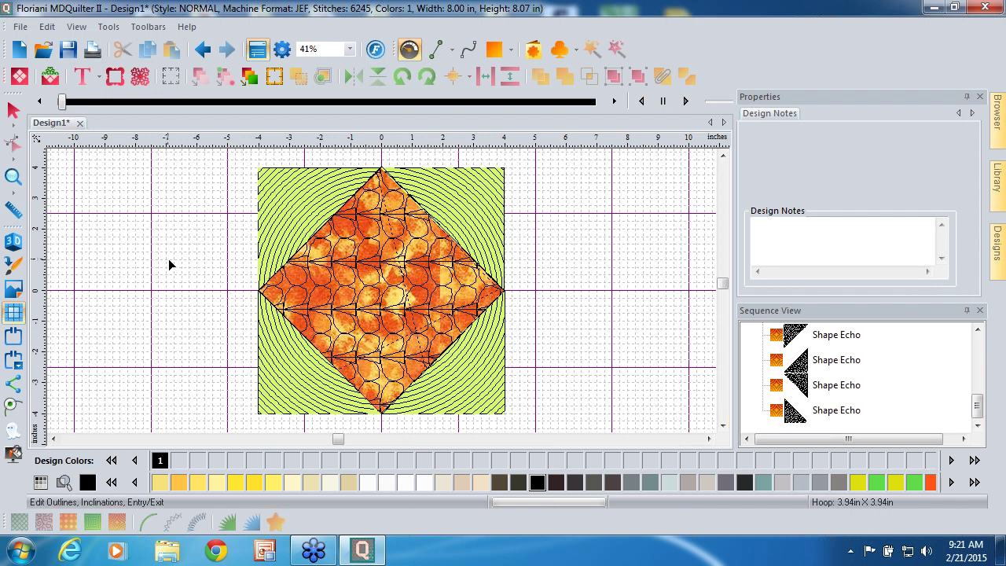
# Step: In a new design, insert the custom shape named bird and turn its outline into an appliqué
pyautogui.click(21, 50)
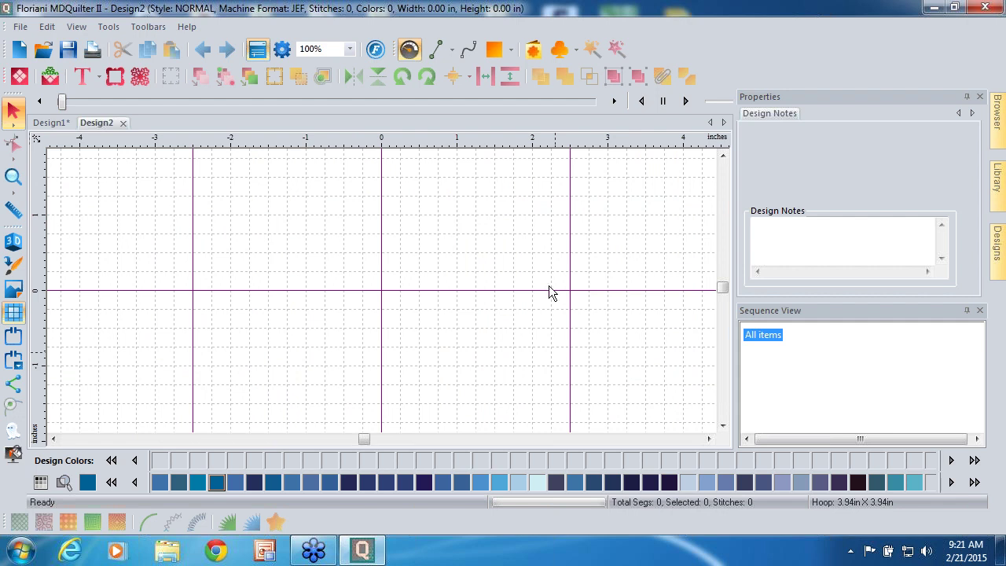
pyautogui.click(533, 51)
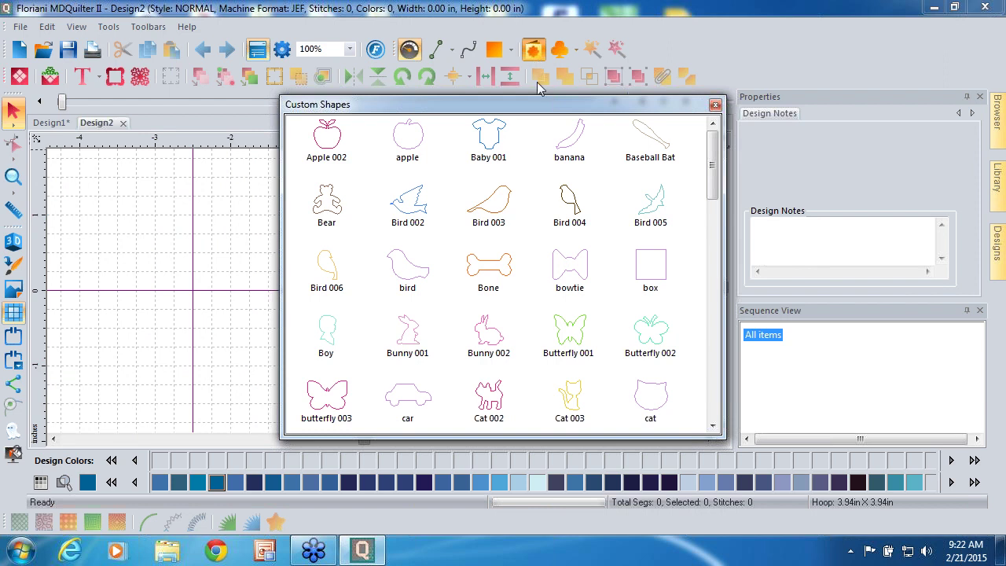
pyautogui.moveTo(712, 180)
pyautogui.mouseDown()
pyautogui.moveTo(710, 415)
pyautogui.moveTo(709, 177)
pyautogui.mouseUp()
pyautogui.doubleClick(424, 281)
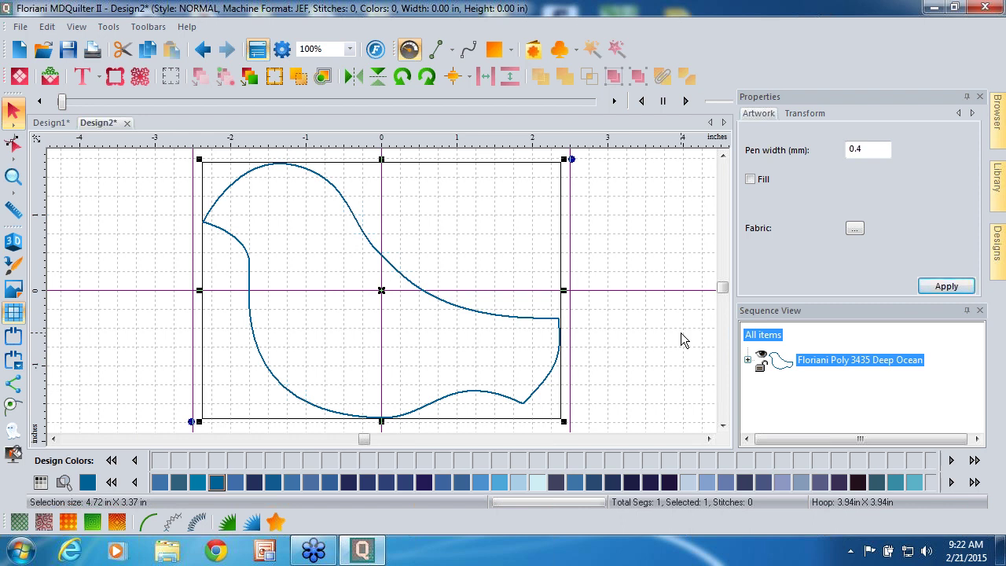
pyautogui.click(228, 524)
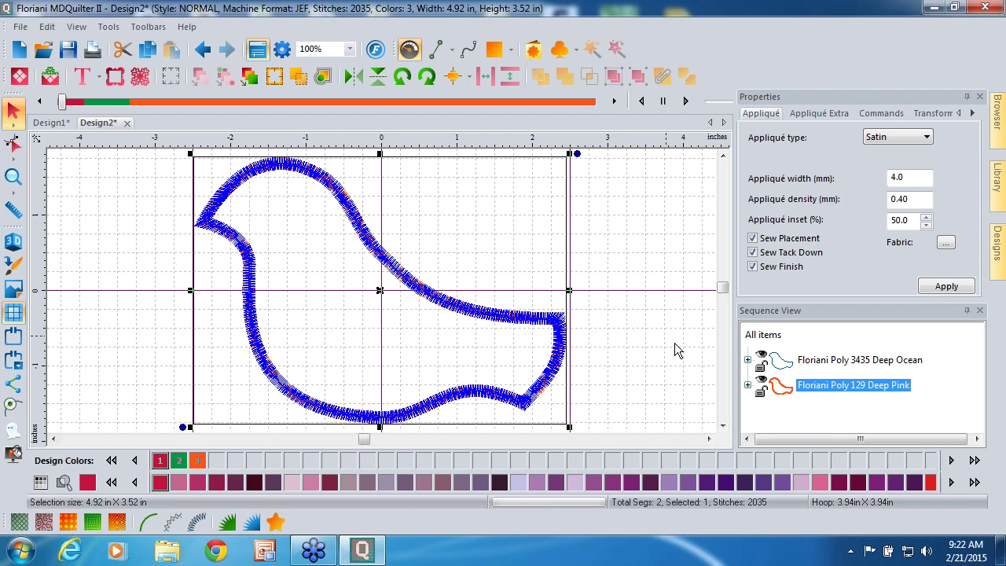
# Step: Expand the appliqué's thread colours and run the stitch simulation through its placement, tack-down and finish stages
pyautogui.click(747, 385)
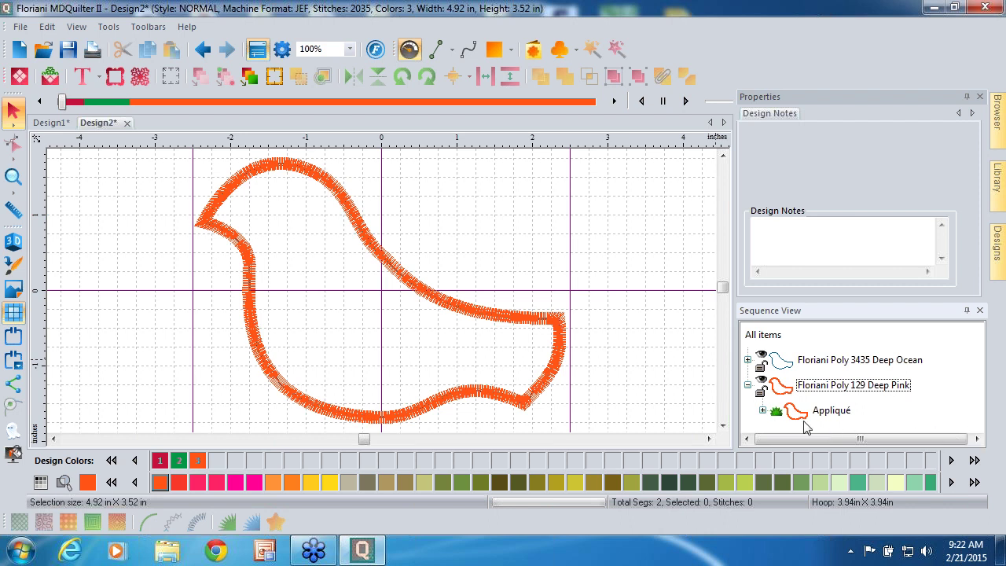
pyautogui.click(762, 410)
pyautogui.moveTo(976, 381); pyautogui.dragTo(971, 405)
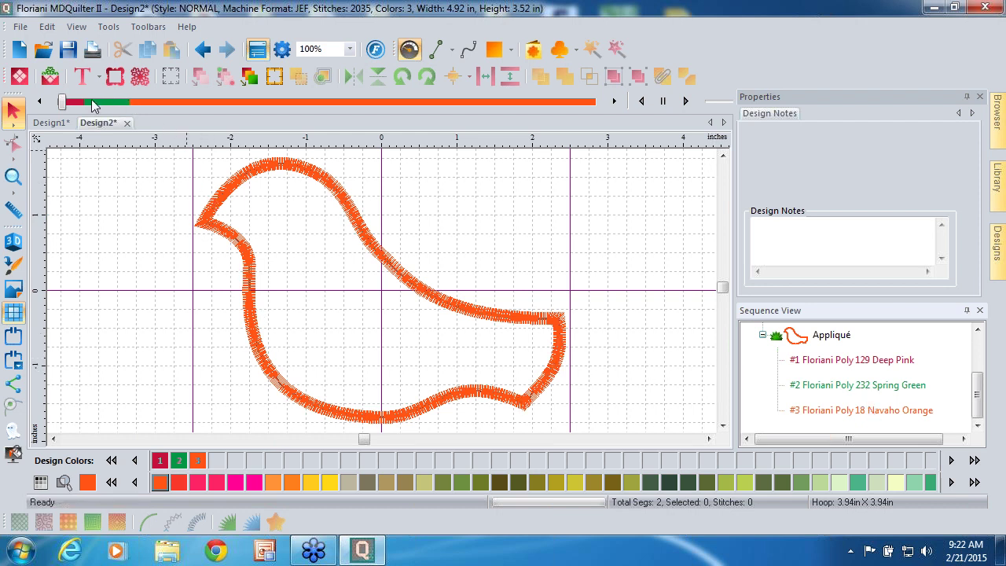
pyautogui.moveTo(63, 104); pyautogui.dragTo(90, 108)
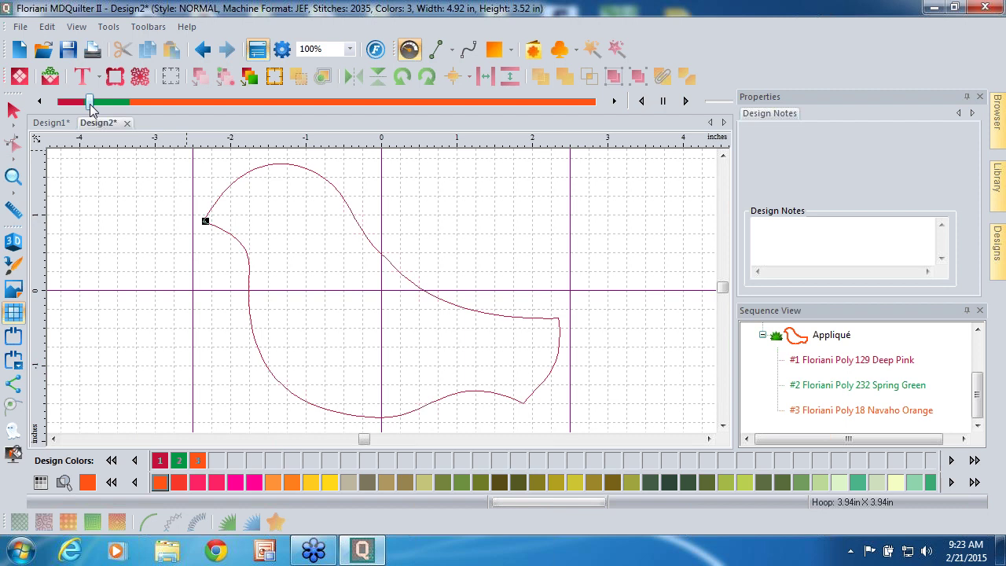
pyautogui.moveTo(90, 106); pyautogui.dragTo(133, 114)
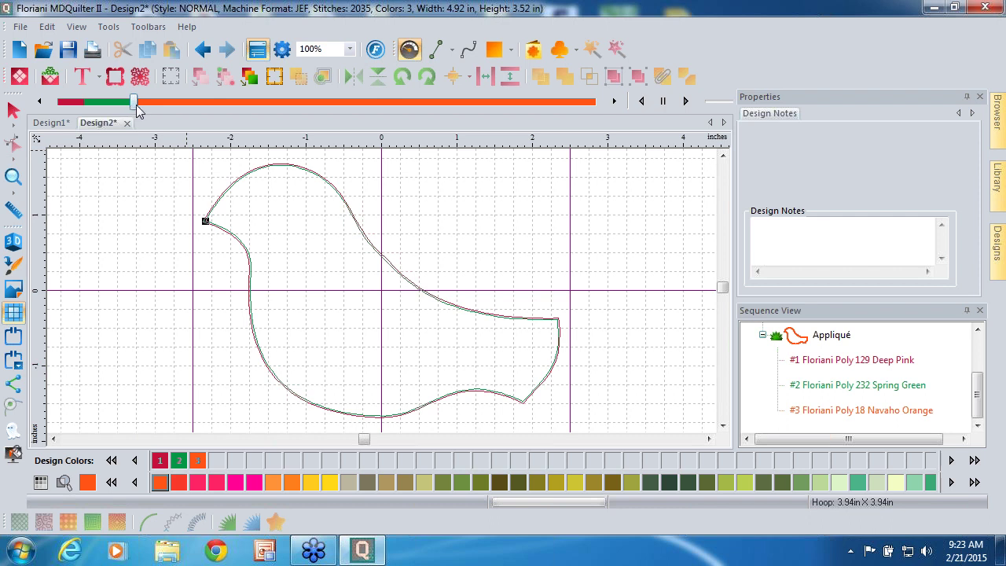
pyautogui.moveTo(137, 110)
pyautogui.mouseDown()
pyautogui.moveTo(391, 119)
pyautogui.moveTo(596, 107)
pyautogui.mouseUp()
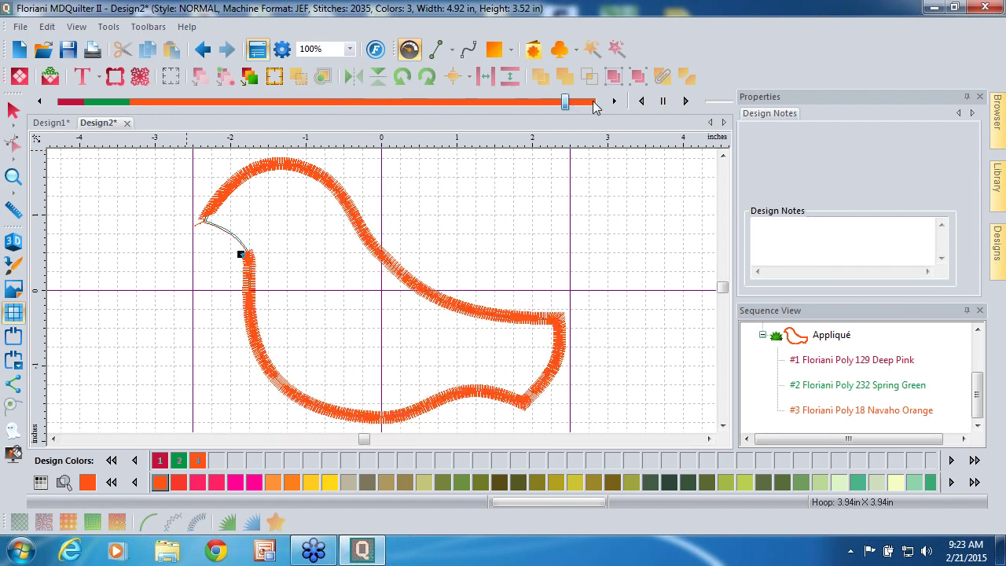
# Step: Change the bird's appliqué type to Blanket
pyautogui.click(839, 336)
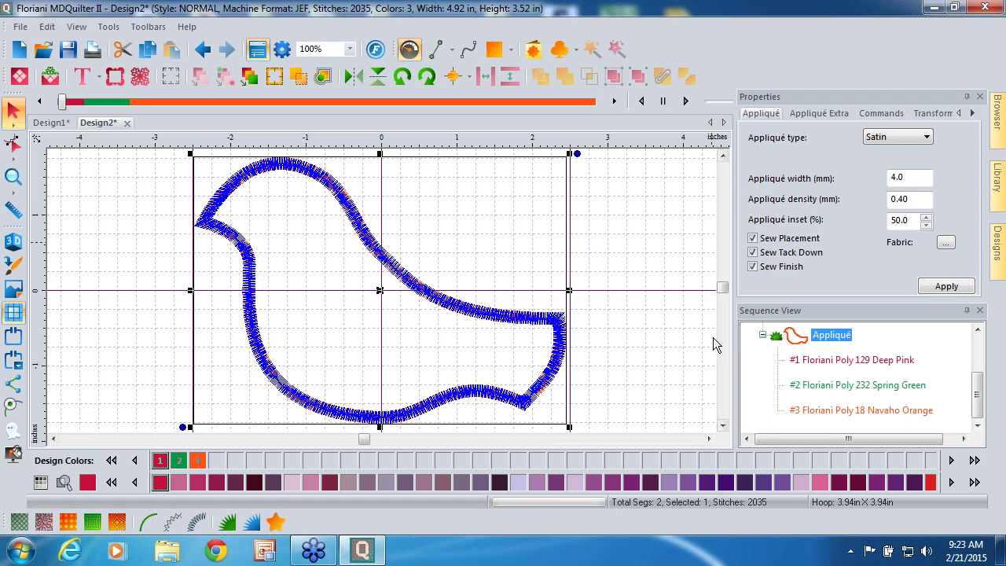
pyautogui.click(922, 137)
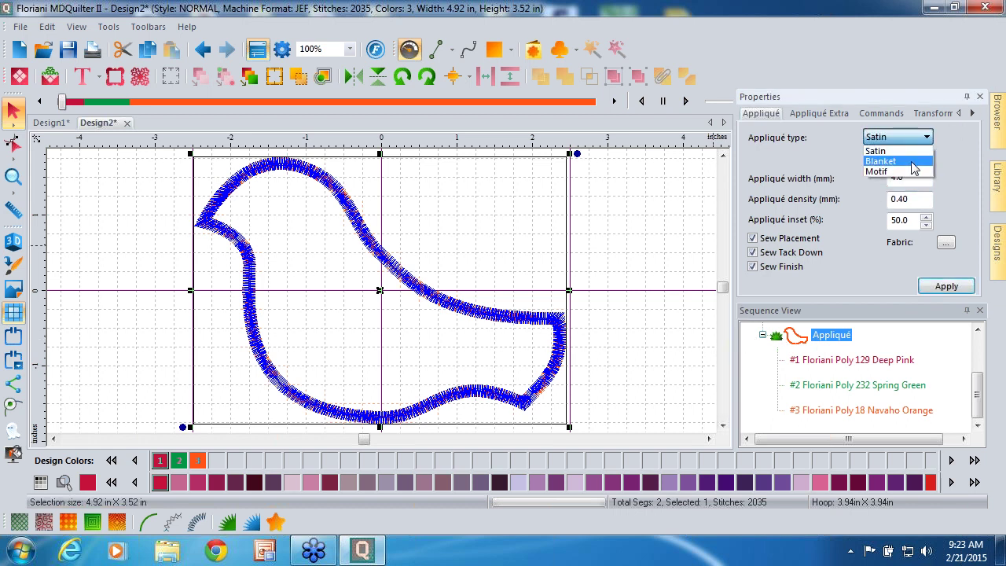
pyautogui.click(914, 168)
pyautogui.click(946, 286)
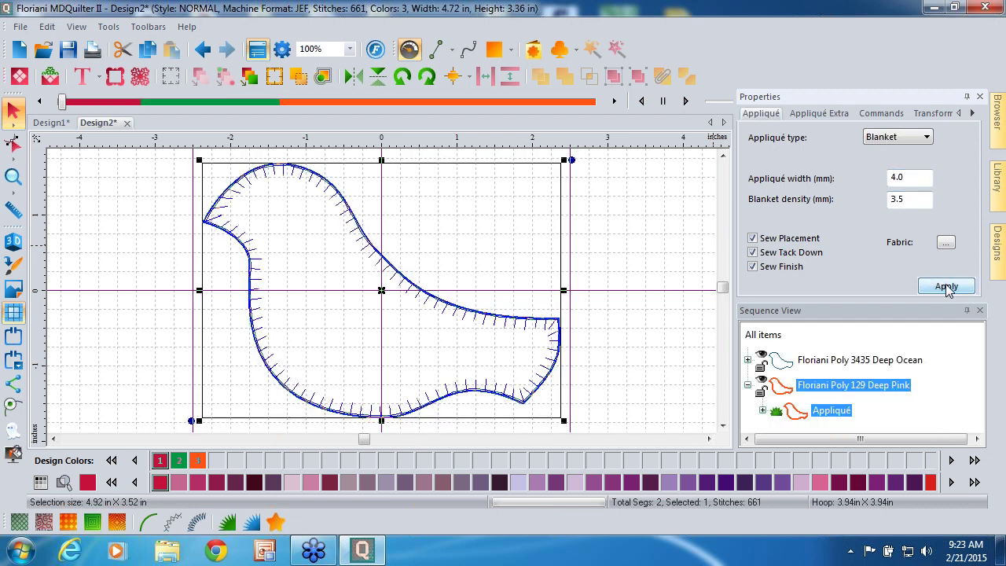
# Step: Change the bird's appliqué type to Motif, using motif 201
pyautogui.click(929, 141)
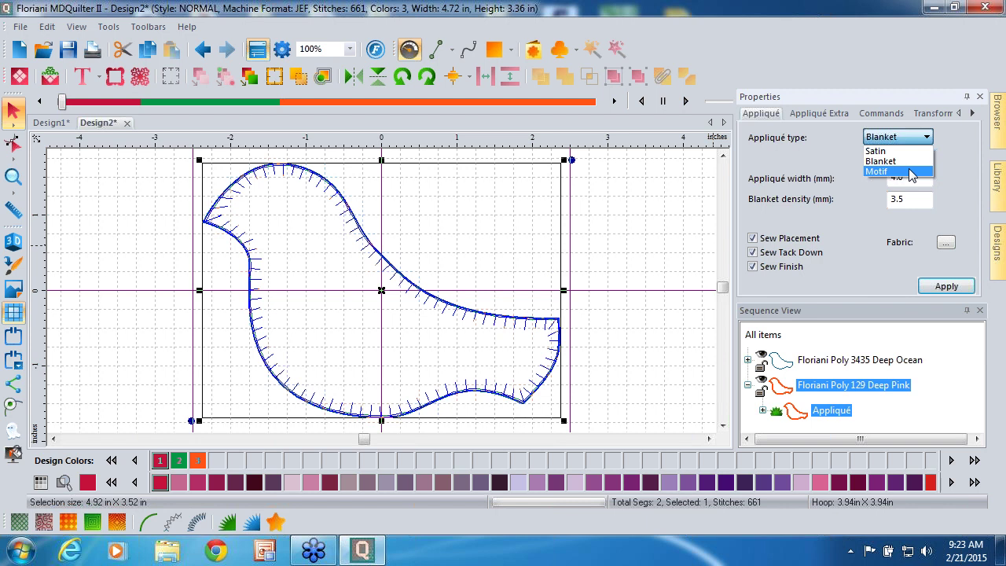
pyautogui.click(910, 172)
pyautogui.click(946, 286)
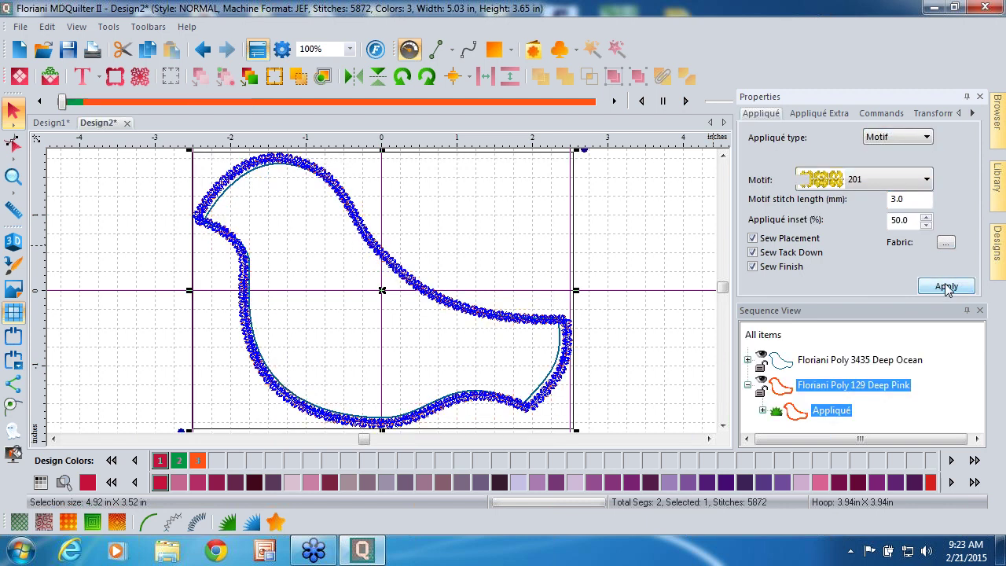
# Step: Set the bird's appliqué type to Satin with its 4.0 mm width and 0.40 mm density
pyautogui.click(927, 137)
pyautogui.click(888, 148)
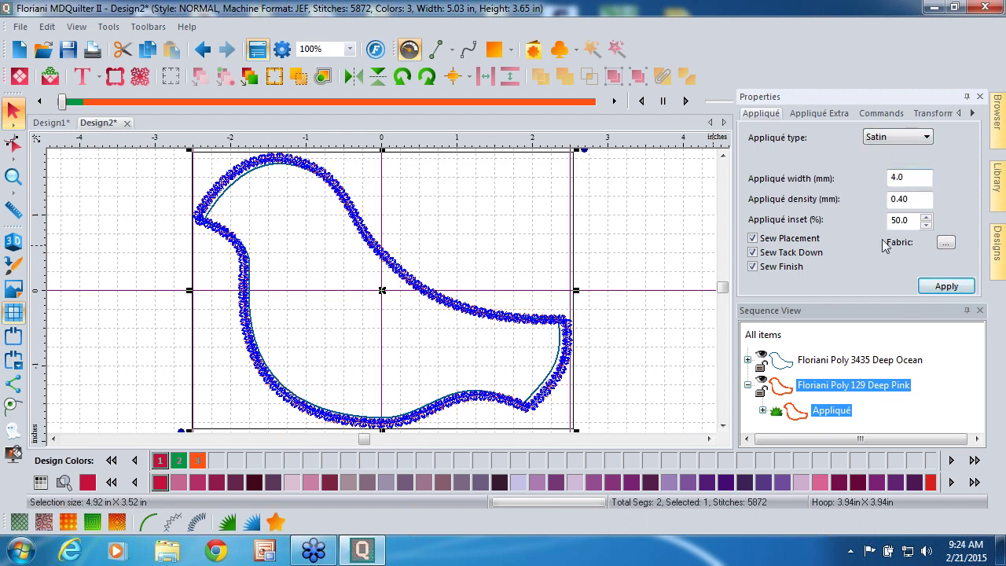
pyautogui.click(945, 286)
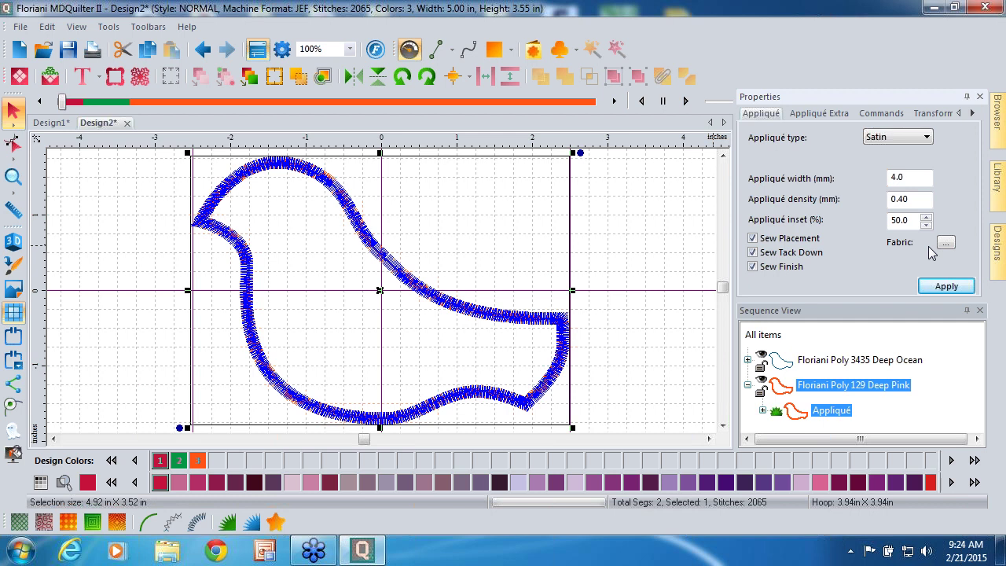
# Step: Fill the bird appliqué with the fabric named sample fabric
pyautogui.click(947, 245)
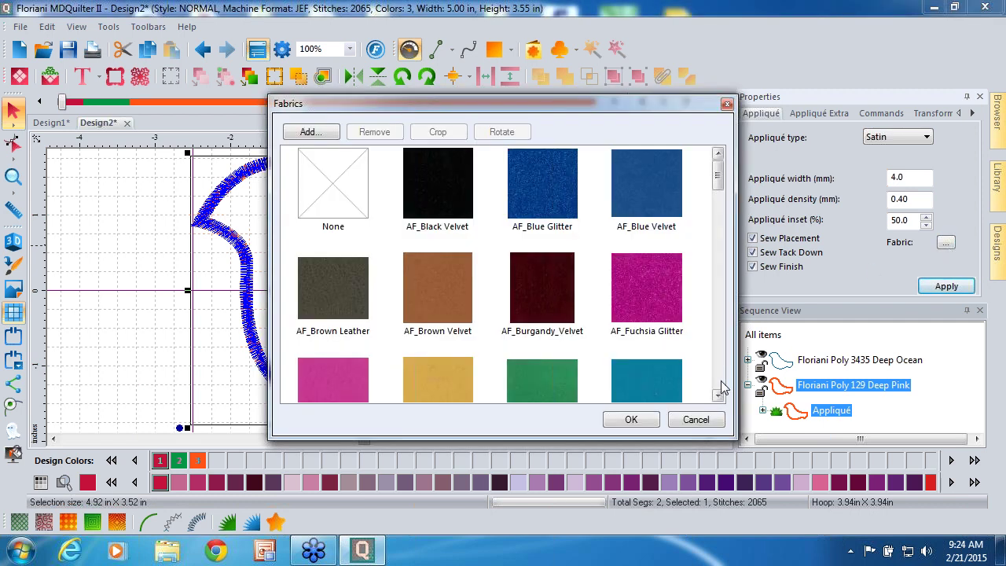
pyautogui.click(717, 397)
pyautogui.click(717, 397)
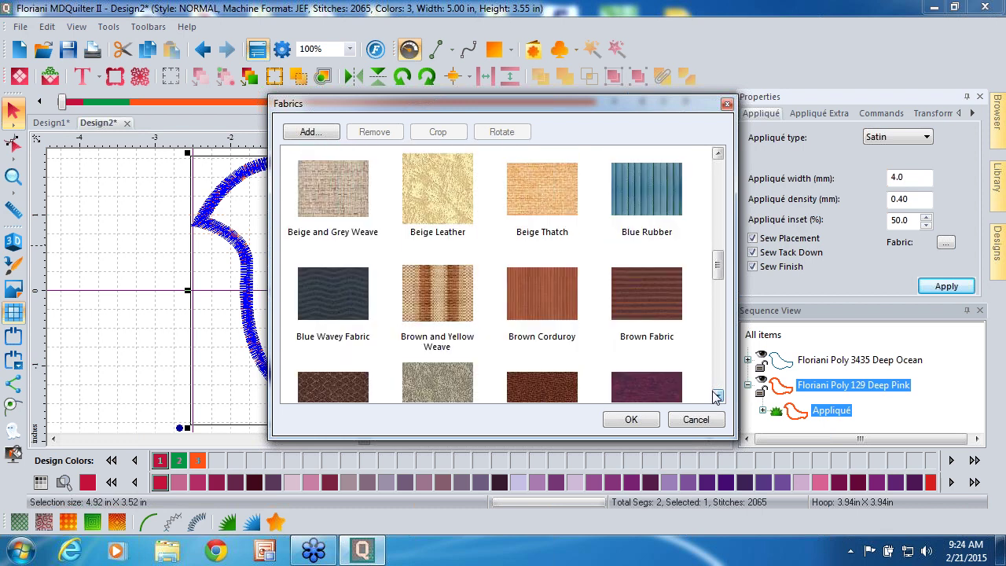
pyautogui.click(717, 395)
pyautogui.click(718, 396)
pyautogui.click(718, 397)
pyautogui.click(717, 395)
pyautogui.click(717, 395)
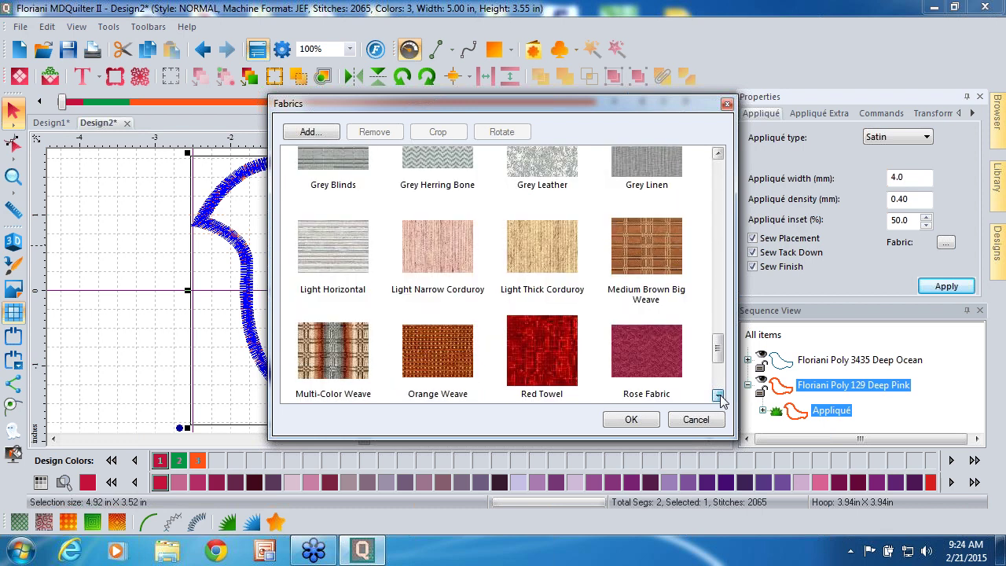
pyautogui.click(717, 396)
pyautogui.click(459, 248)
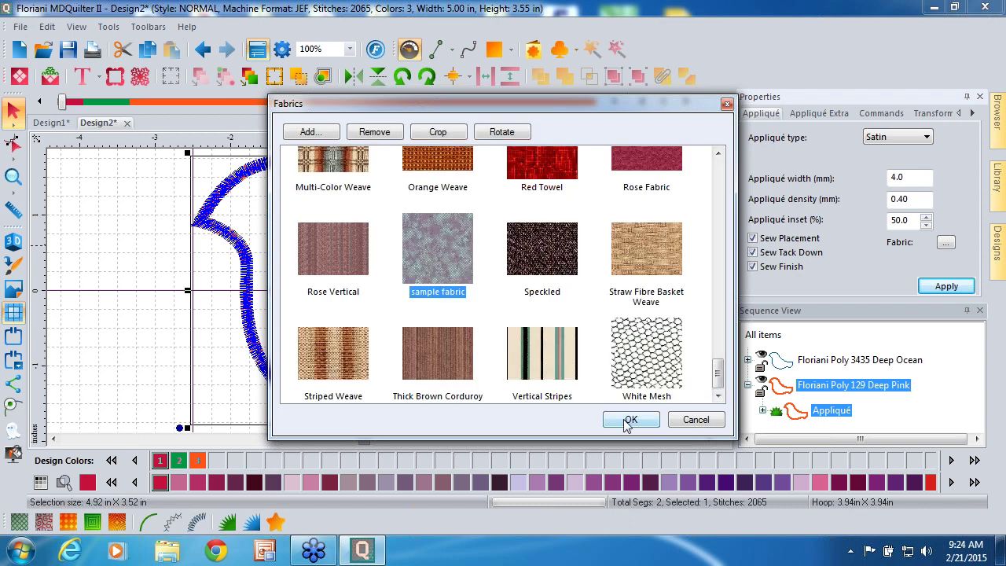
pyautogui.click(629, 419)
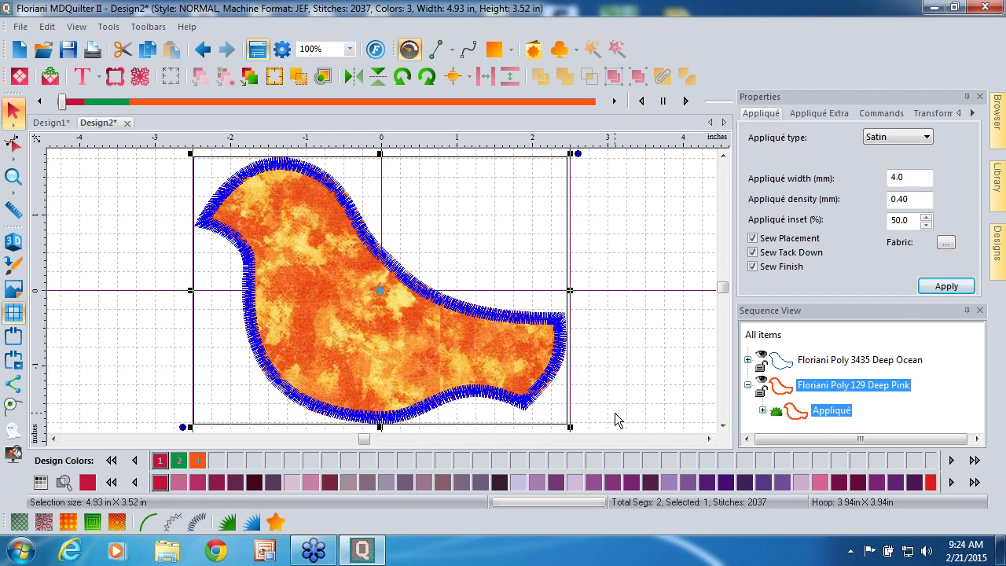
# Step: Try the AppliStitch, Run, Run (Motif) and Steil stitch types on the bird in turn, ending on Run
pyautogui.click(249, 523)
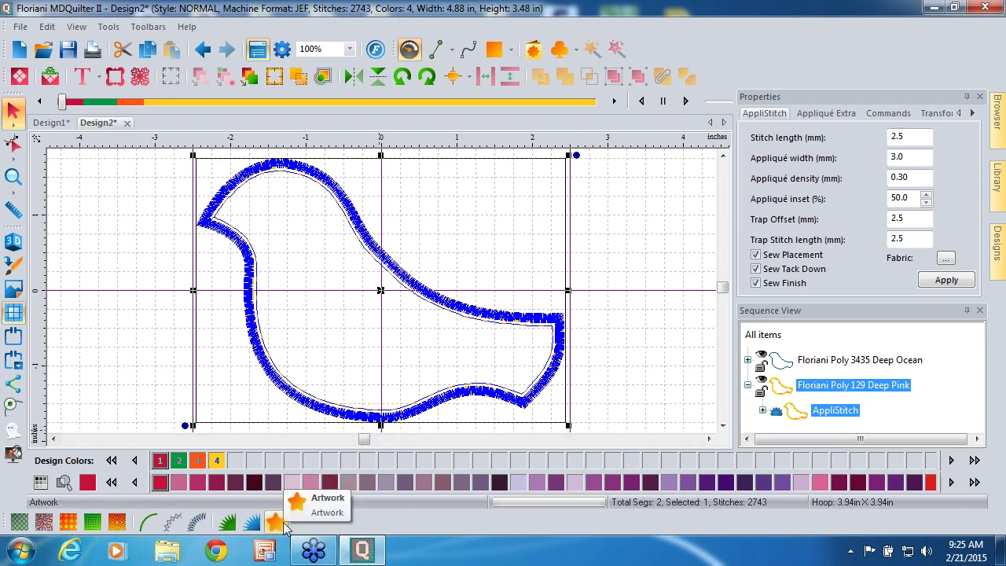
pyautogui.click(147, 522)
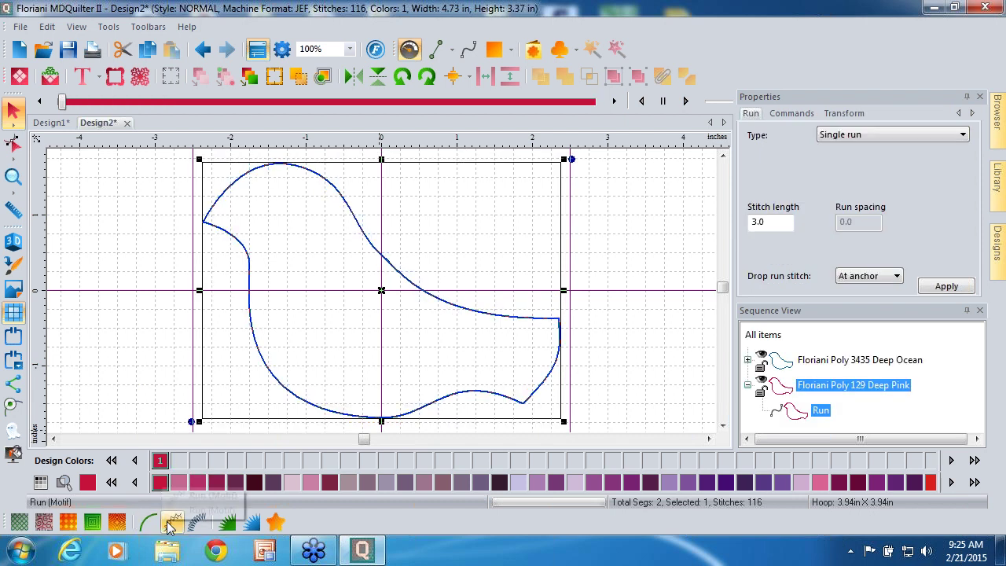
pyautogui.click(167, 522)
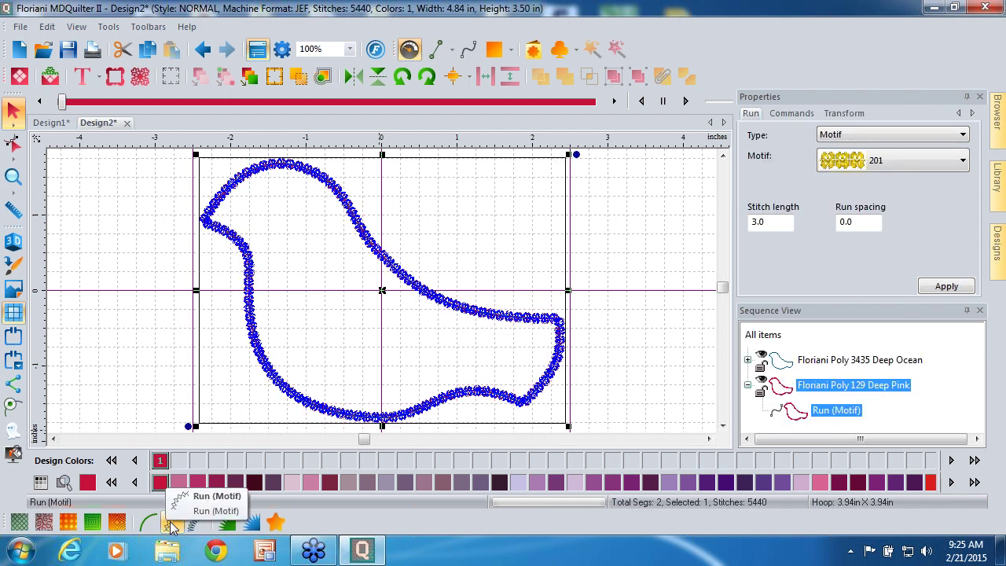
pyautogui.click(200, 525)
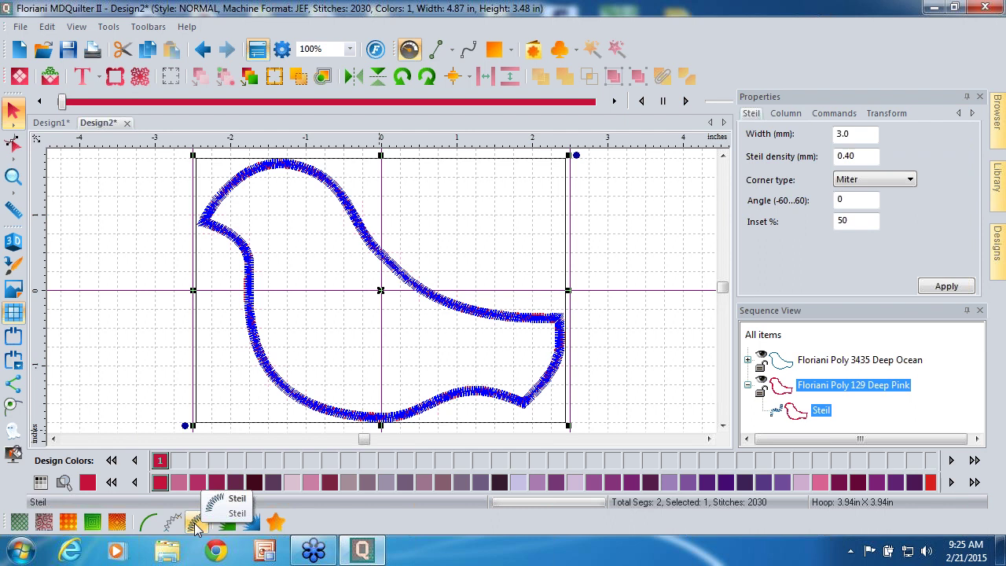
pyautogui.click(147, 522)
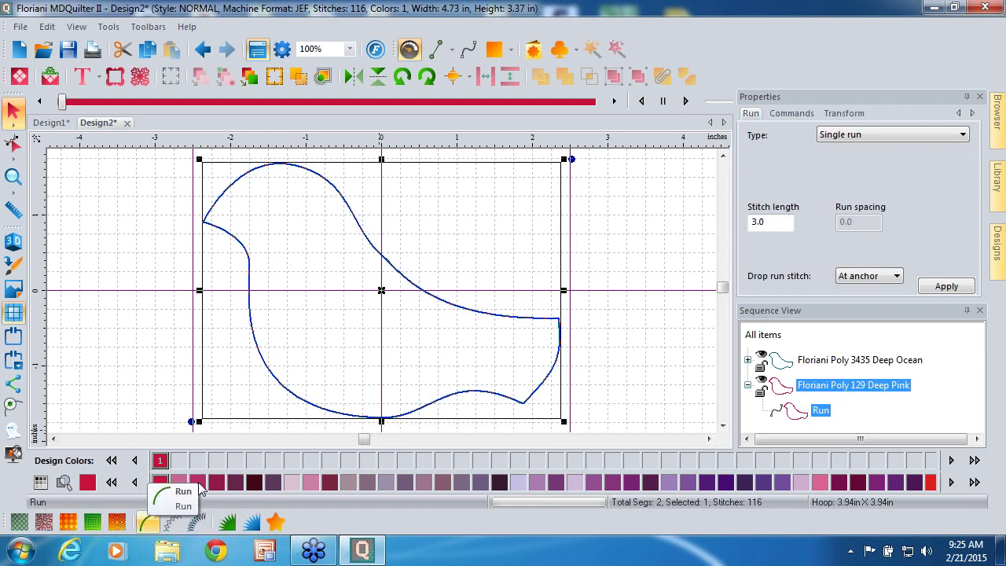
# Step: Change the bird's run type to Crazy Quilting and apply motif CSS 029
pyautogui.click(943, 140)
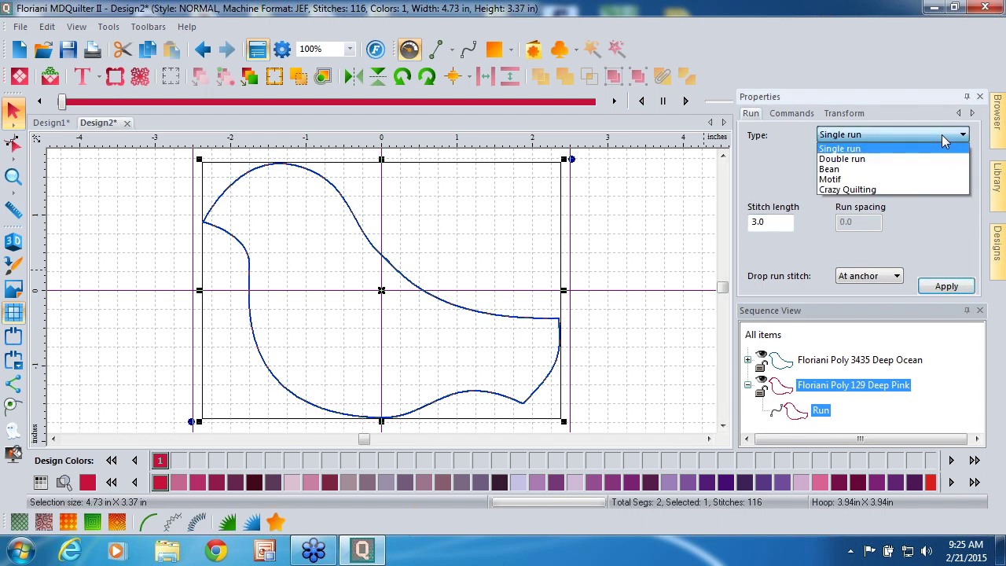
pyautogui.click(888, 189)
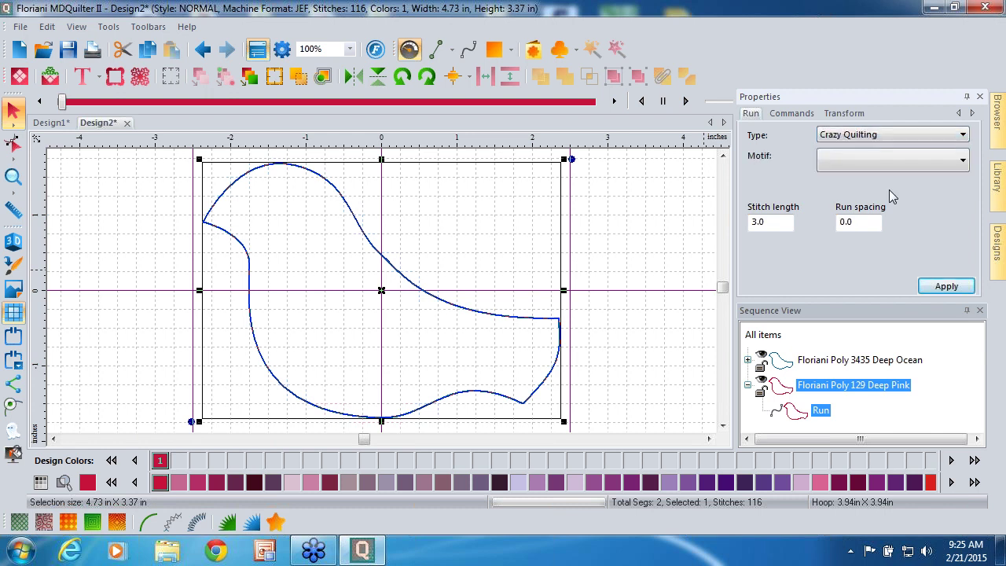
pyautogui.click(960, 162)
pyautogui.moveTo(965, 210); pyautogui.dragTo(963, 371)
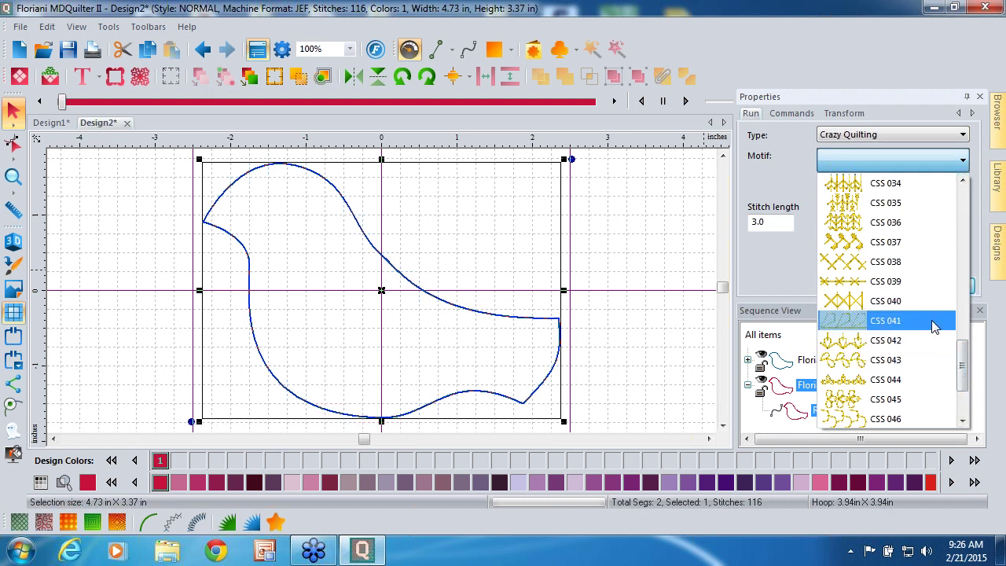
pyautogui.moveTo(960, 362); pyautogui.dragTo(960, 316)
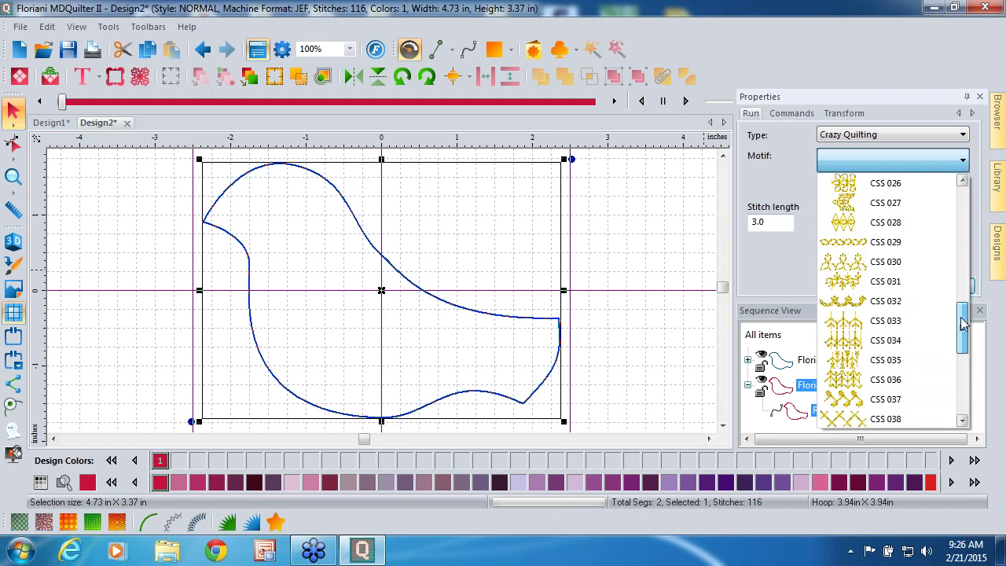
pyautogui.click(839, 242)
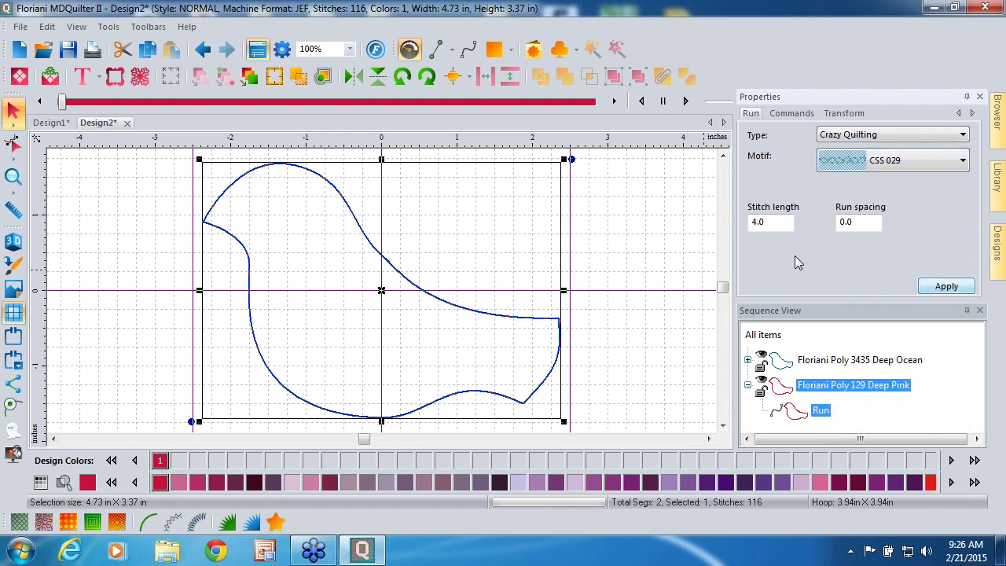
pyautogui.click(955, 287)
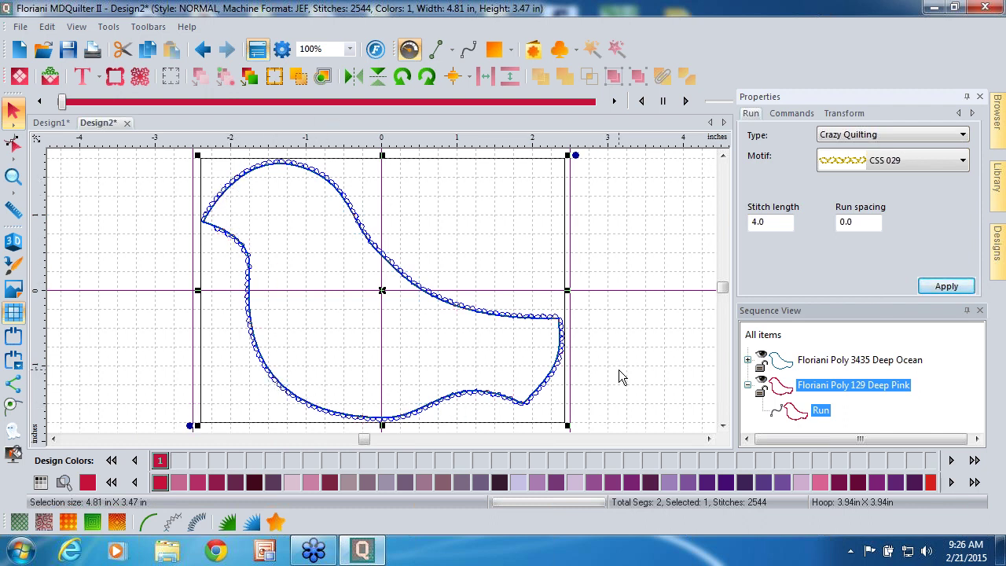
# Step: Hide the Deep Ocean bird artwork and delete the Deep Pink crazy quilting run
pyautogui.click(749, 363)
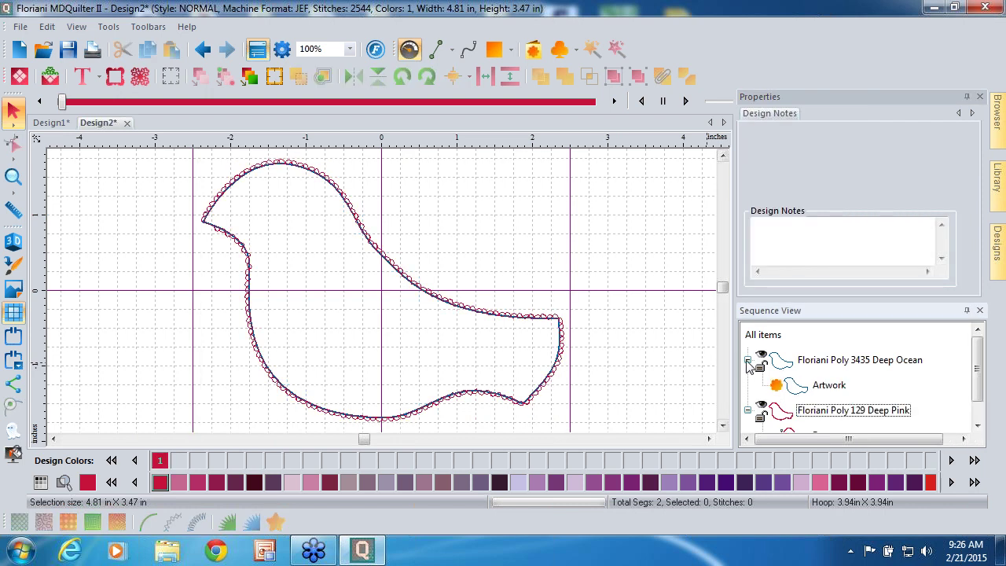
pyautogui.click(749, 362)
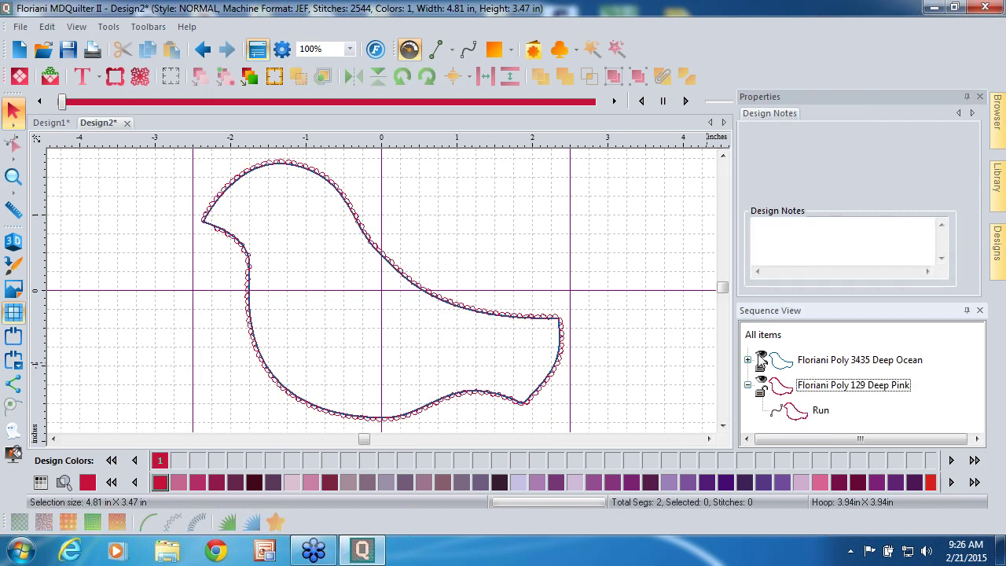
pyautogui.click(759, 356)
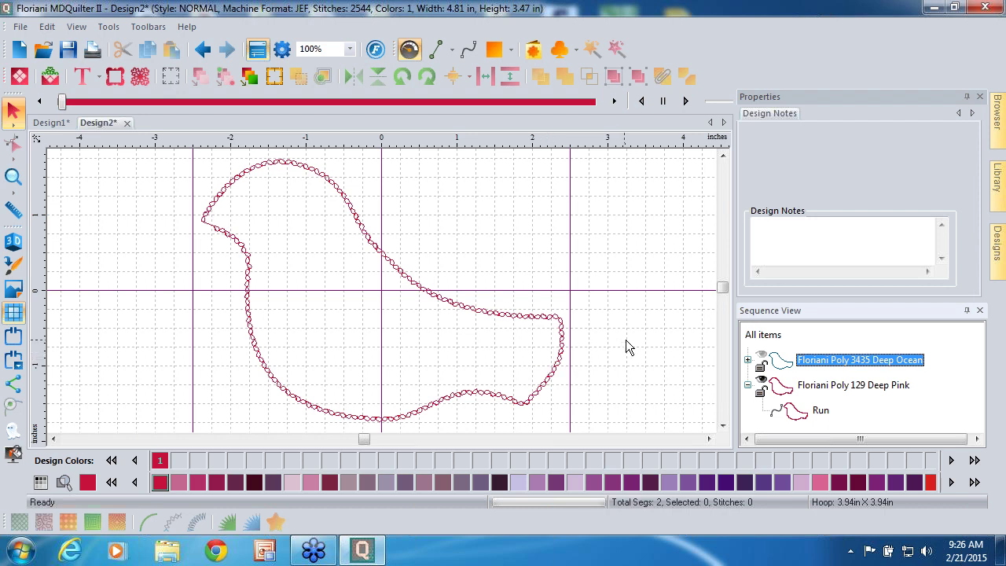
pyautogui.click(820, 386)
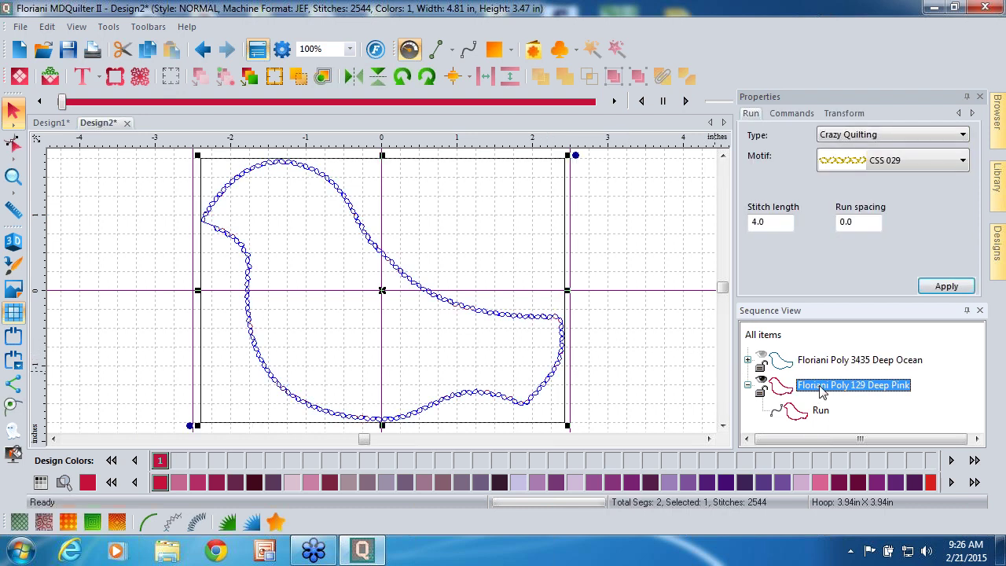
pyautogui.press('Delete')
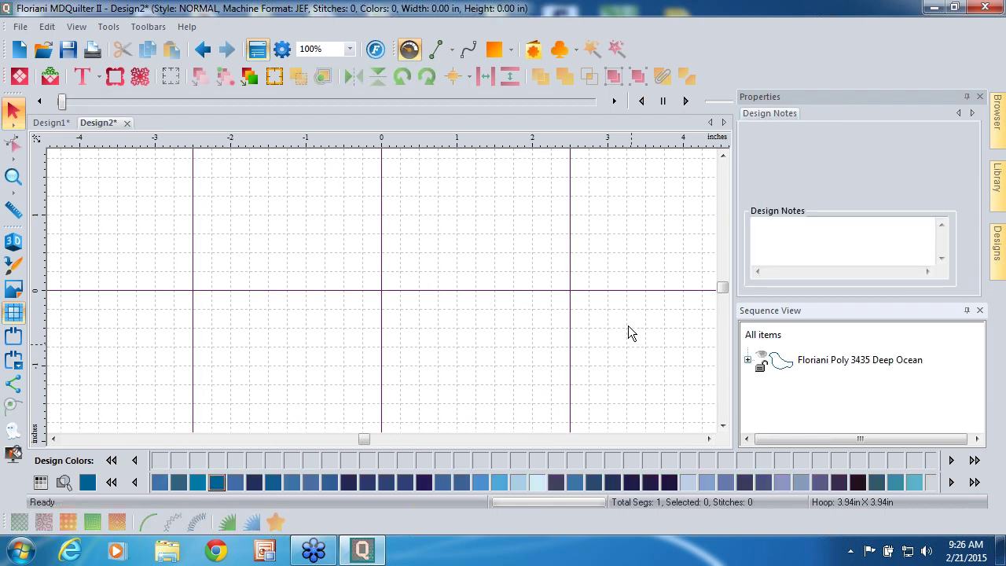
# Step: Try a V-shaped Crazy Quilting line with motif CSS 001, about 5.67 in wide and 2.47 in high, and undo it
pyautogui.click(559, 51)
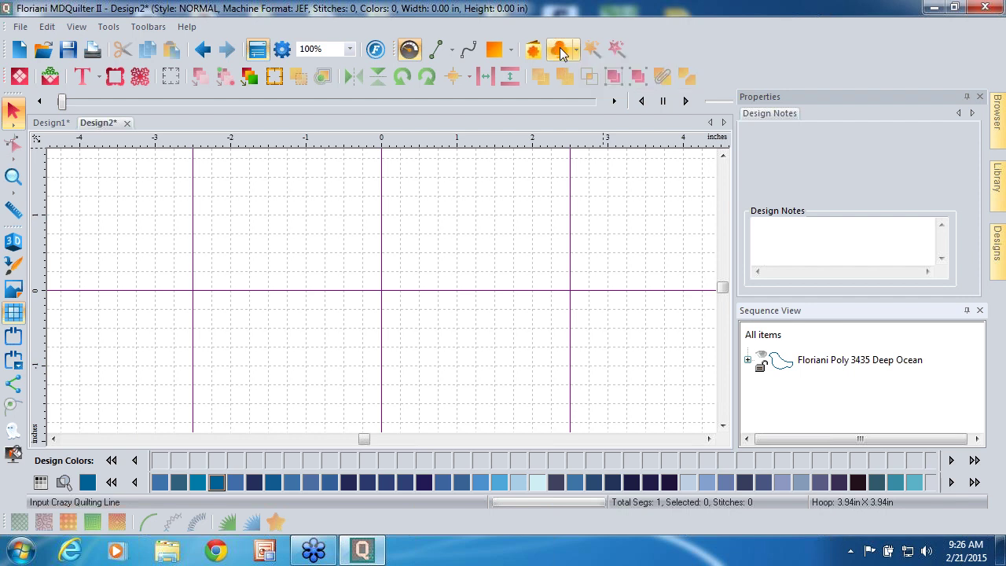
pyautogui.click(575, 51)
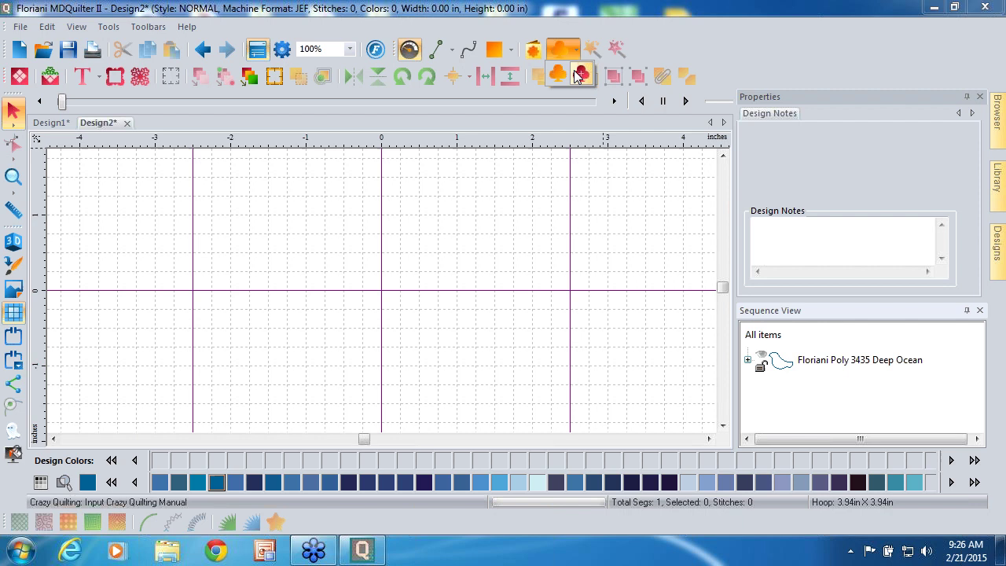
pyautogui.click(558, 73)
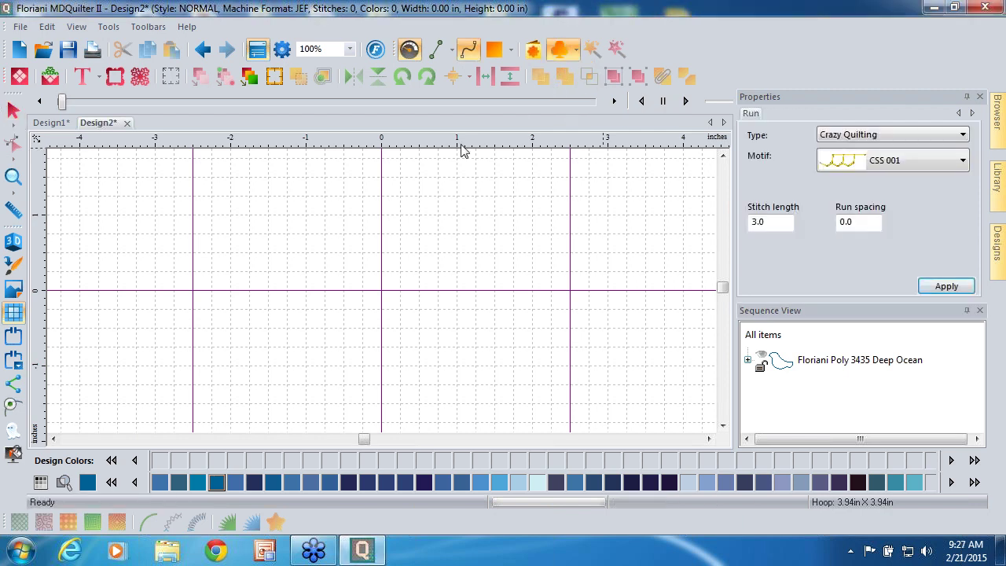
pyautogui.click(163, 201)
pyautogui.click(419, 374)
pyautogui.click(579, 255)
pyautogui.rightClick(578, 257)
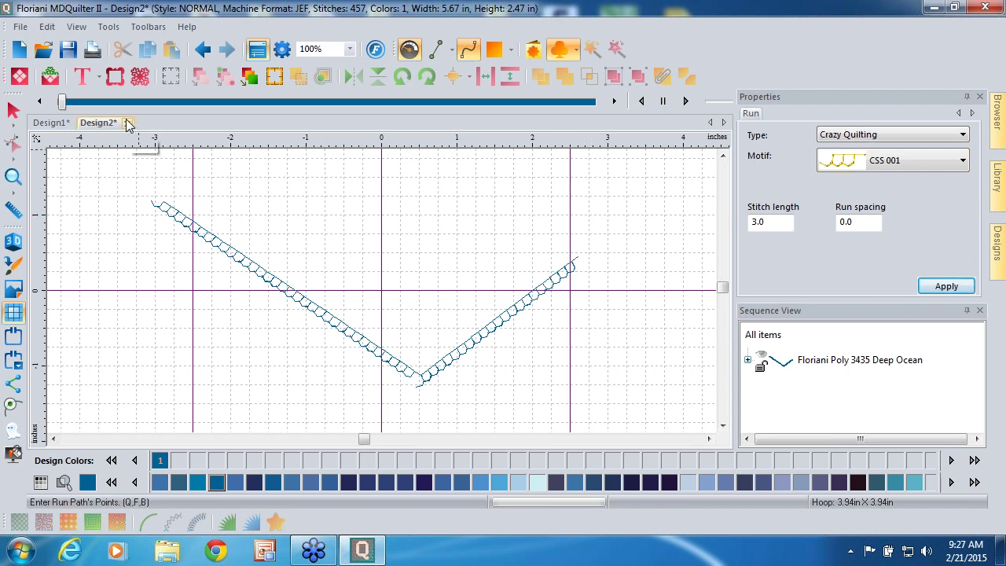
pyautogui.click(201, 51)
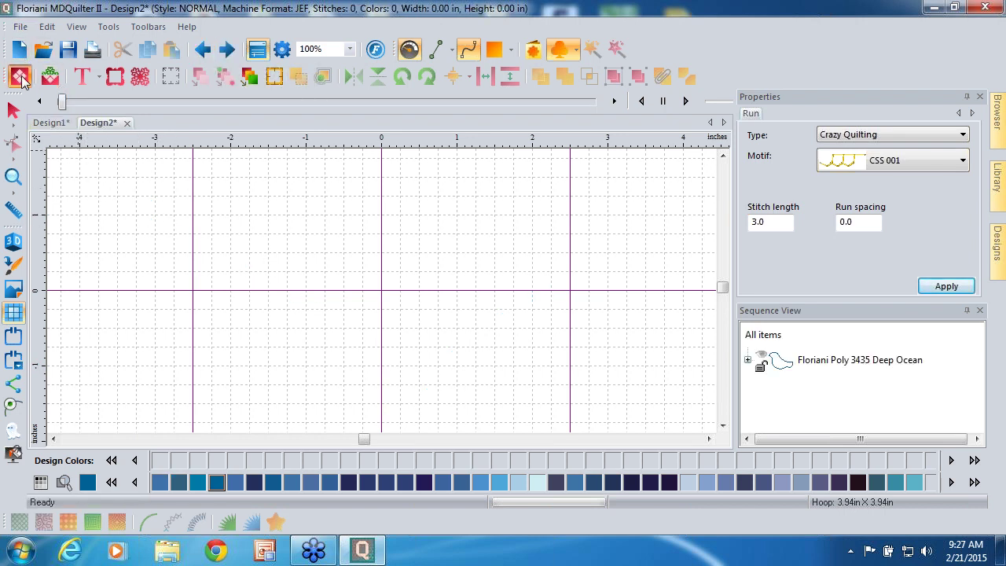
# Step: Insert Basic block 21 from the Basic Blocks folder at the default size
pyautogui.click(20, 76)
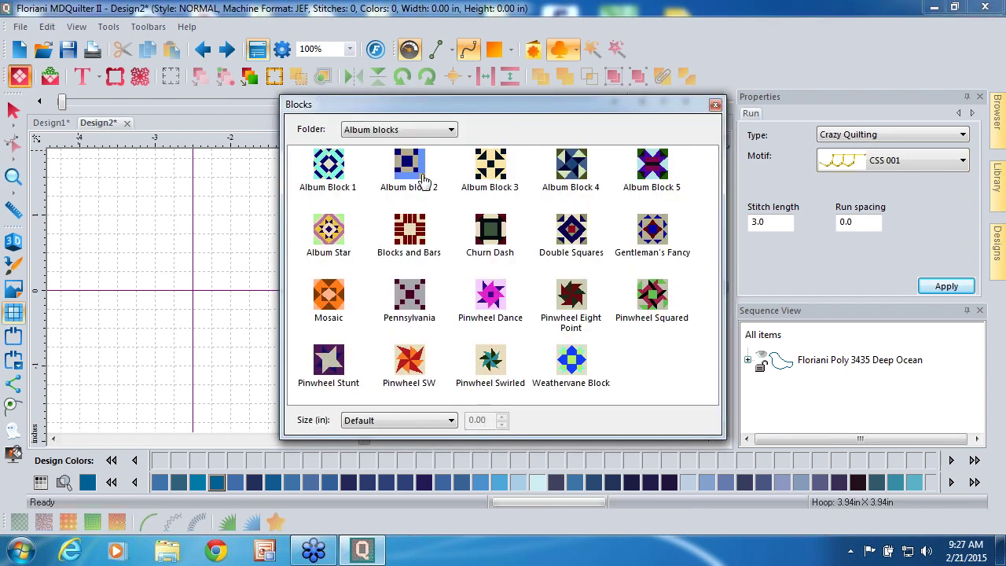
pyautogui.click(424, 132)
pyautogui.scroll(1, 424, 138)
pyautogui.click(373, 149)
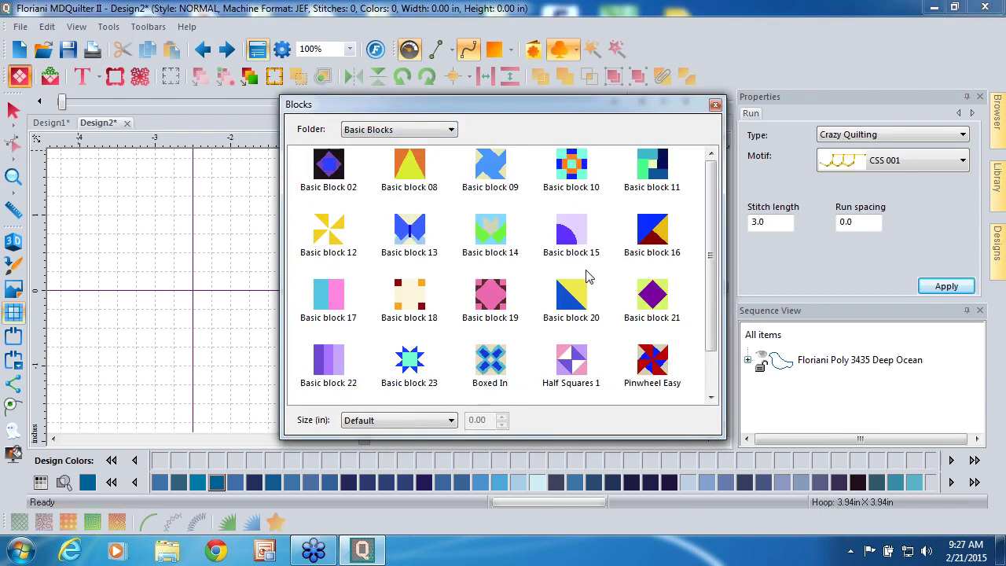
pyautogui.doubleClick(642, 295)
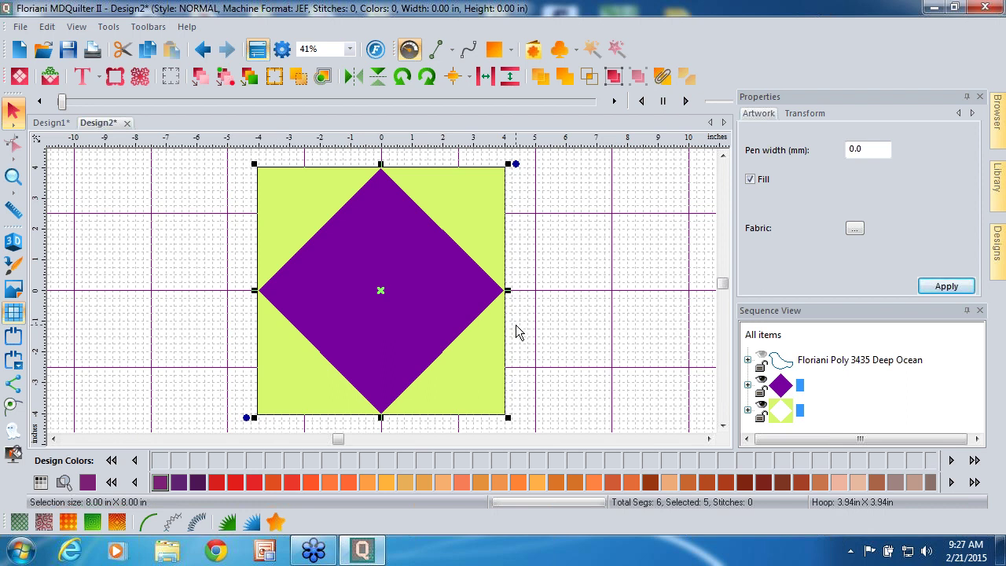
# Step: Trace the purple diamond's four edges with a closed Crazy Quilting line using motif CSS 001 and stitch length 3.0
pyautogui.click(554, 50)
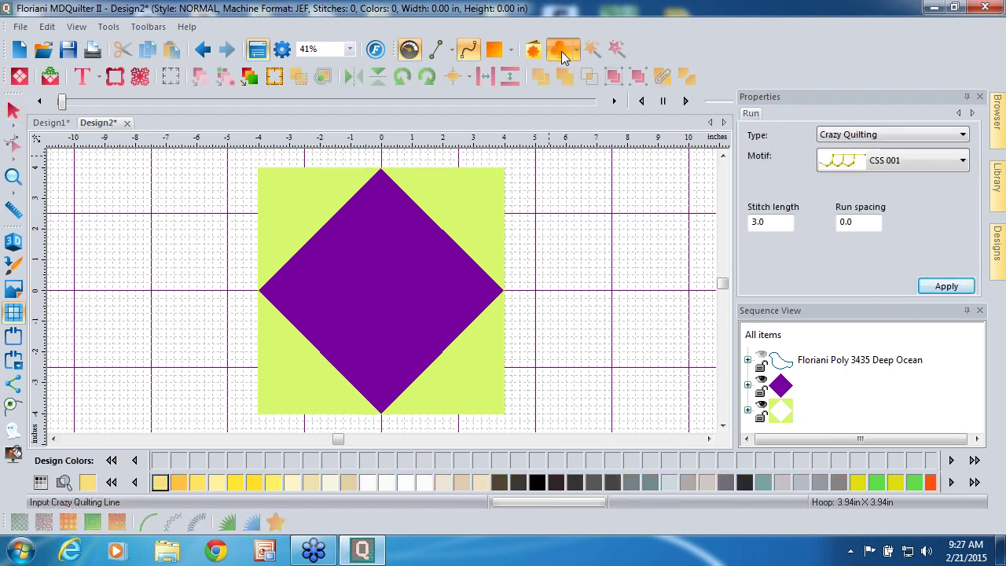
pyautogui.click(576, 52)
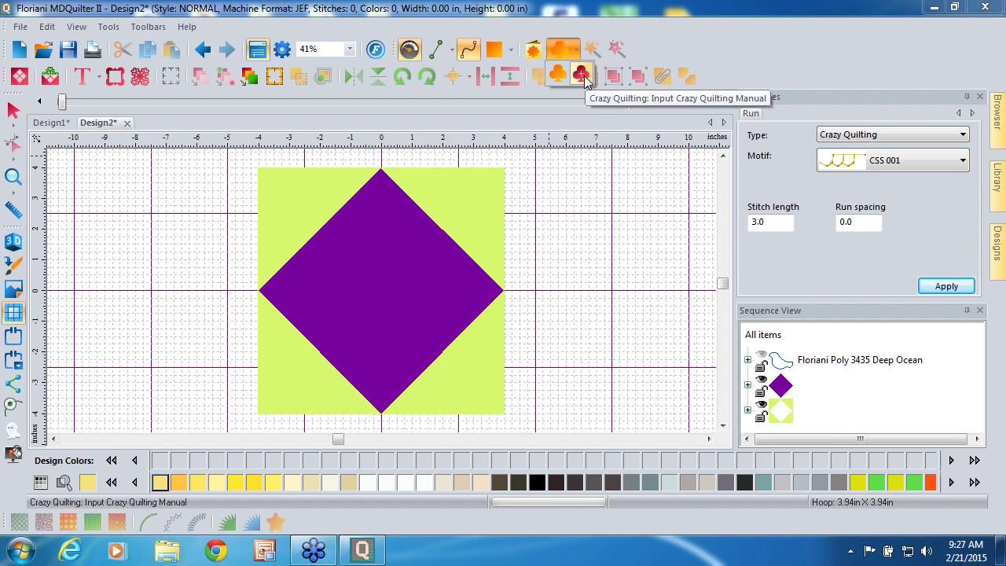
pyautogui.click(380, 169)
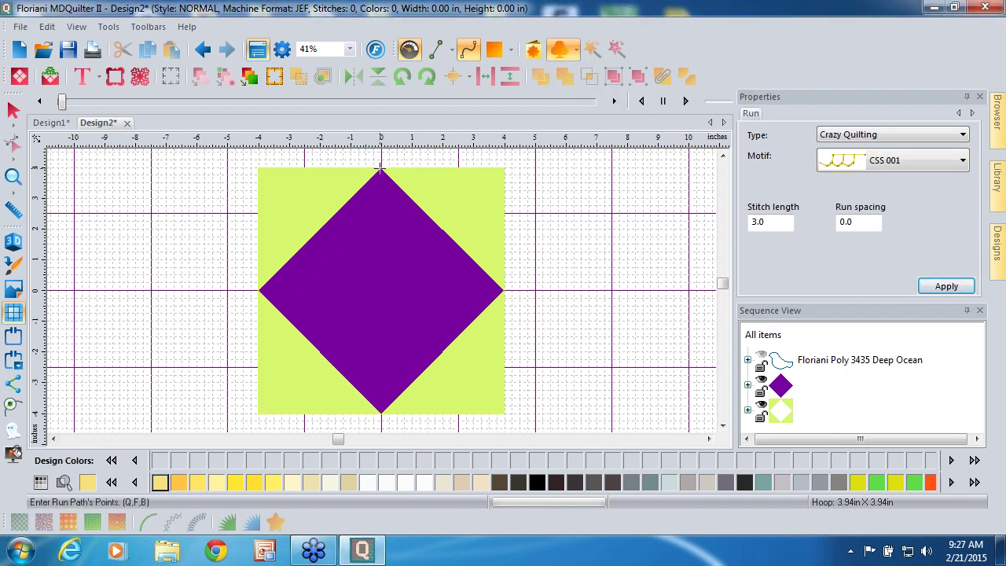
pyautogui.click(502, 289)
pyautogui.click(382, 412)
pyautogui.click(260, 289)
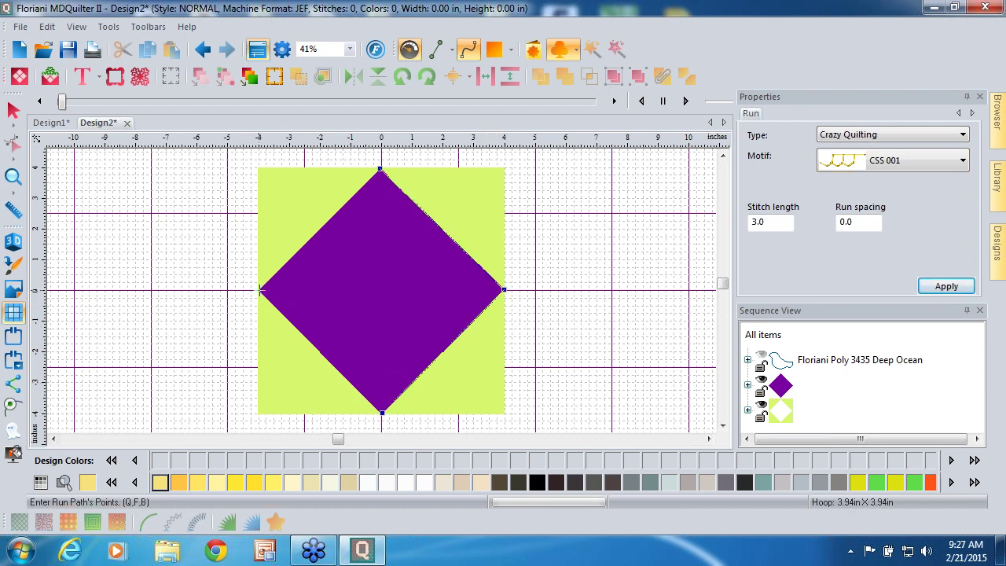
pyautogui.click(379, 168)
pyautogui.rightClick(378, 168)
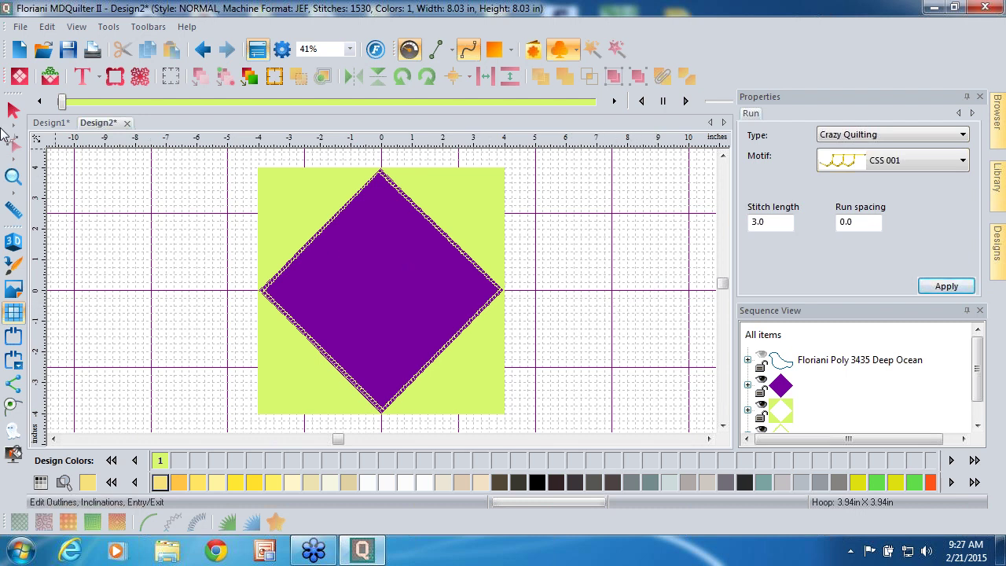
pyautogui.click(13, 176)
pyautogui.moveTo(270, 204); pyautogui.dragTo(352, 277)
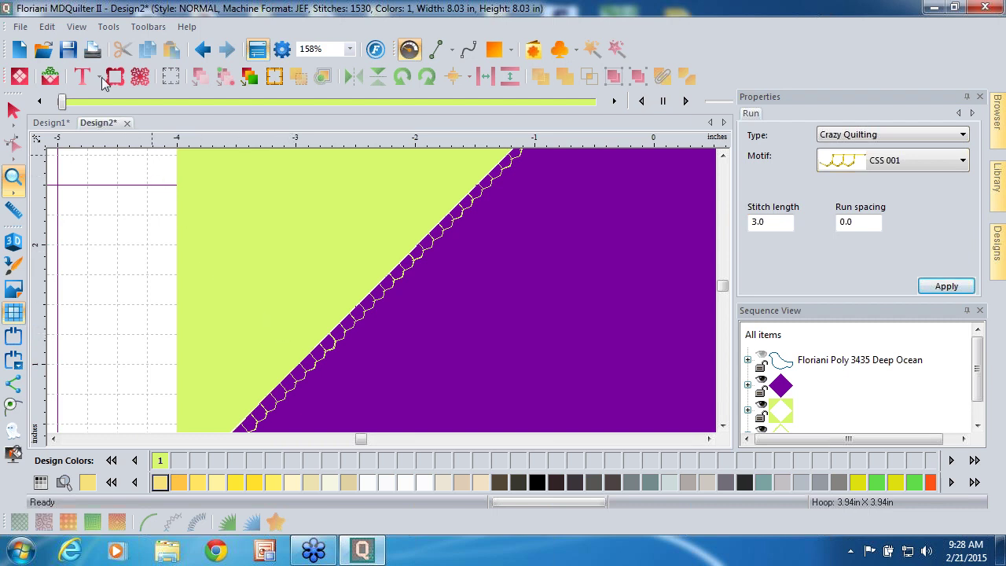
# Step: Undo the diamond's crazy quilting line and place three manual Crazy Quilting CSM 001 segments down the upper half of the block's left edge
pyautogui.click(202, 50)
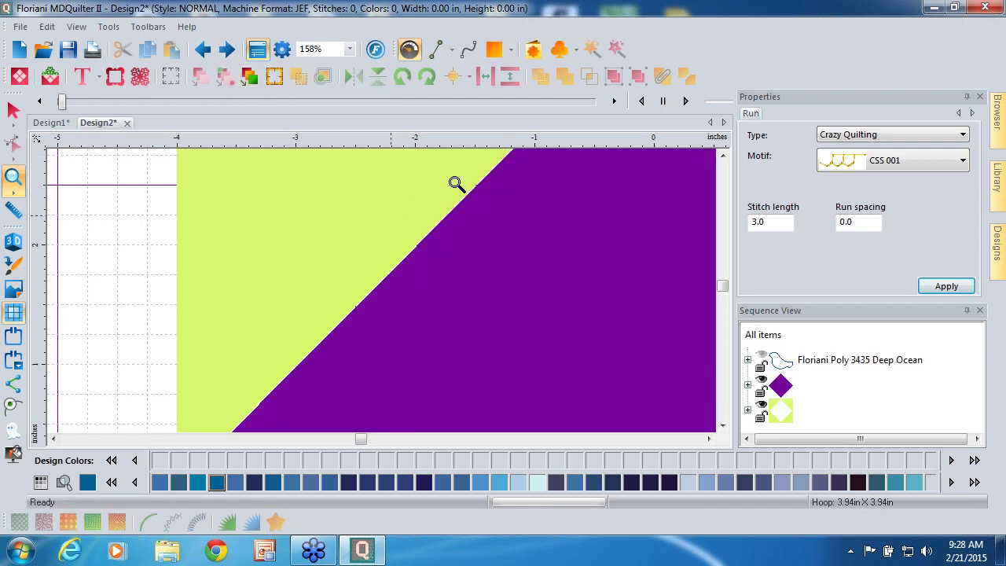
pyautogui.click(575, 54)
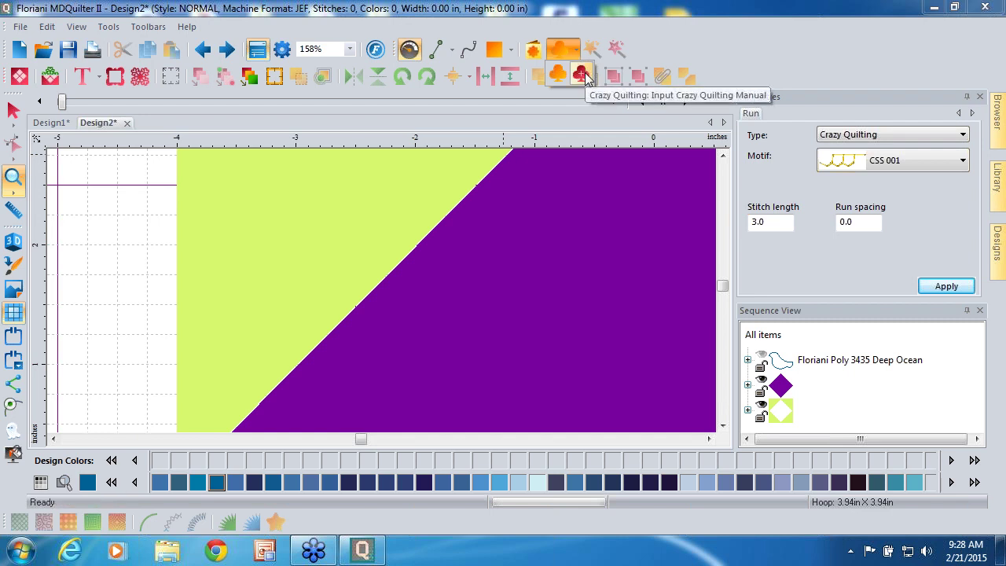
pyautogui.click(581, 75)
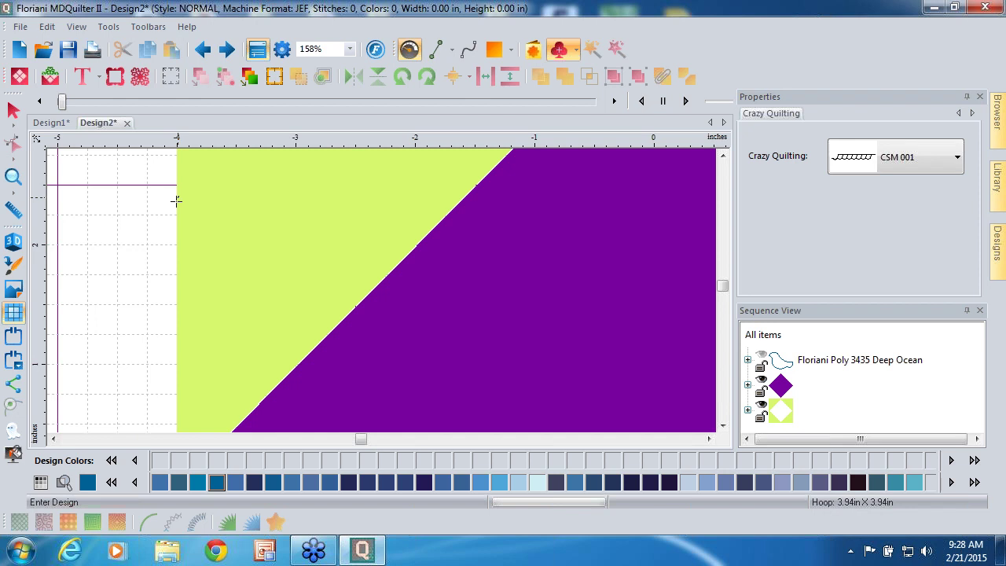
pyautogui.moveTo(176, 201); pyautogui.dragTo(173, 300)
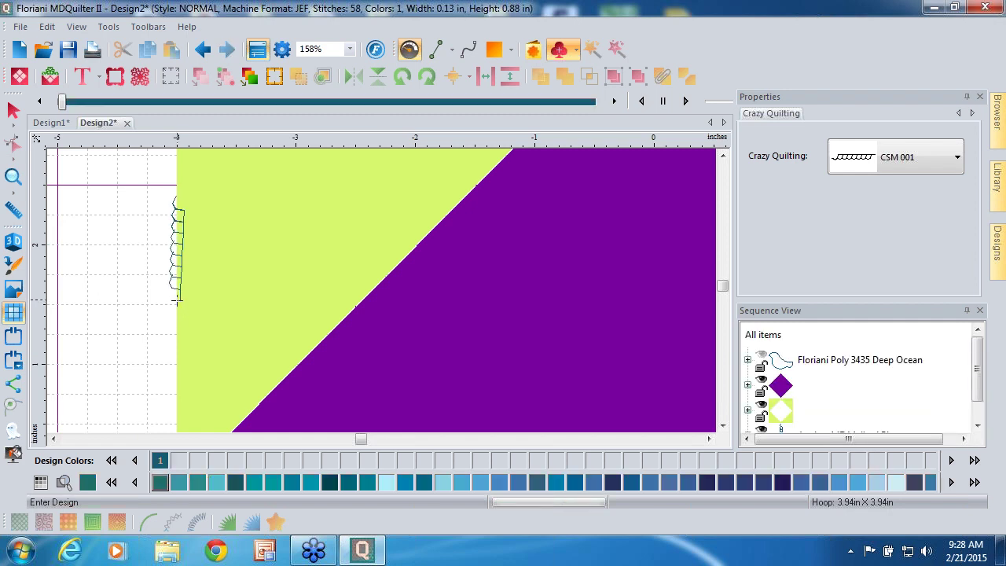
pyautogui.moveTo(177, 320); pyautogui.dragTo(173, 392)
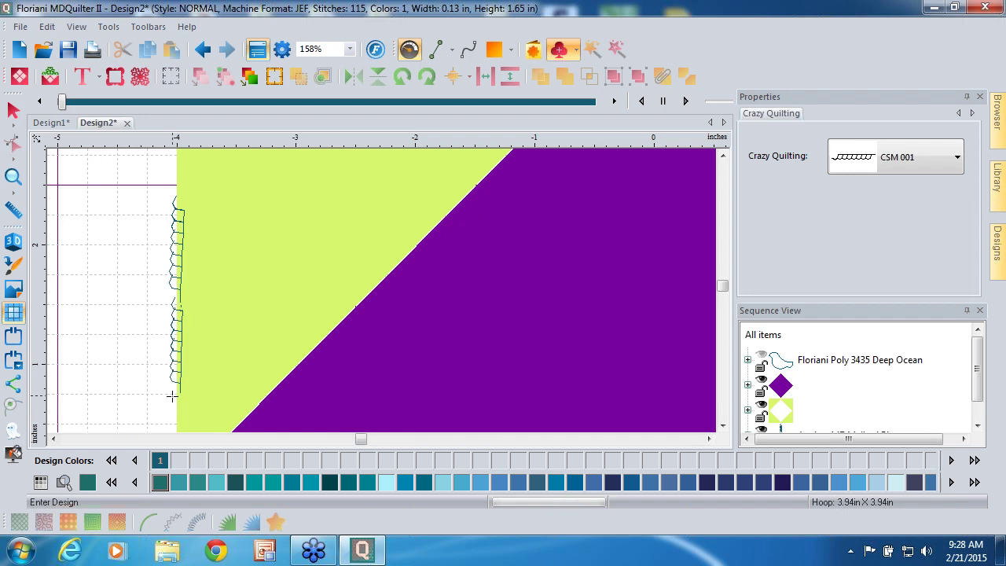
pyautogui.moveTo(176, 395)
pyautogui.mouseDown()
pyautogui.moveTo(171, 488)
pyautogui.moveTo(187, 482)
pyautogui.mouseUp()
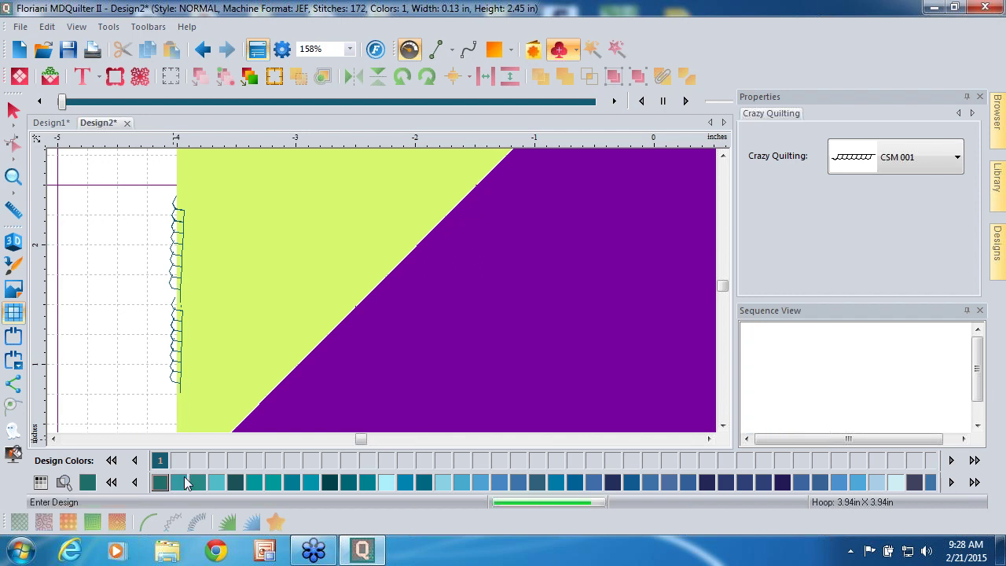
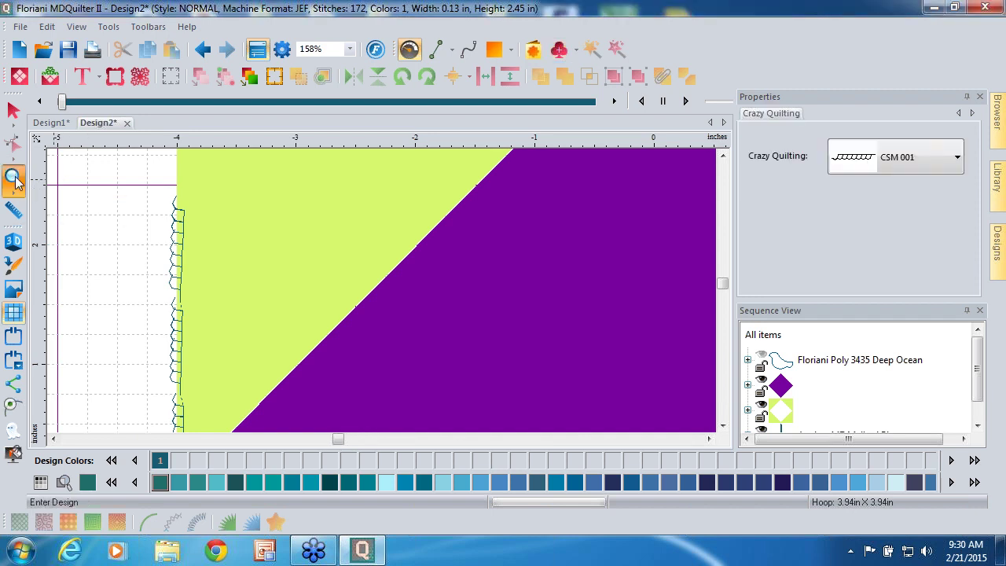
pyautogui.click(14, 179)
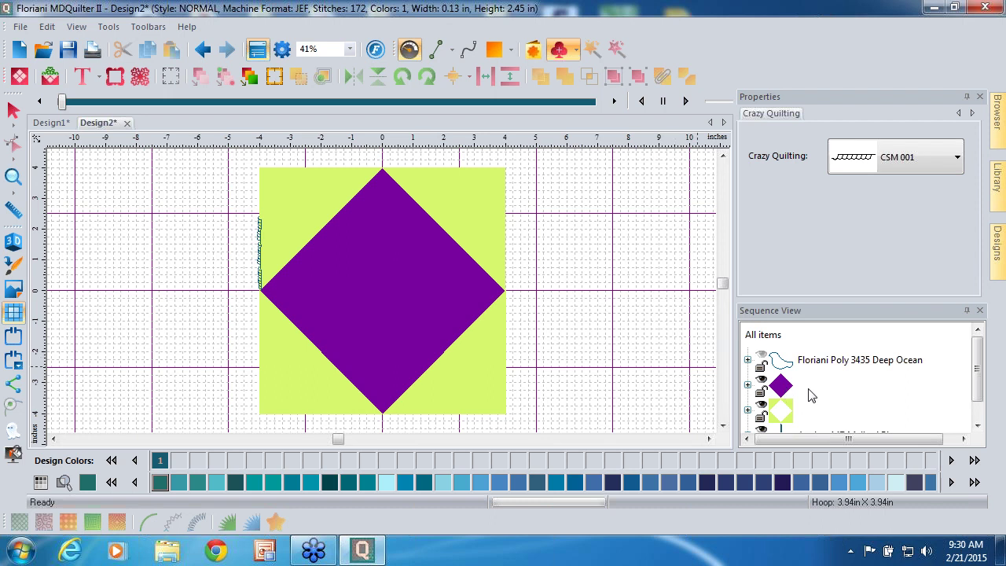
pyautogui.rightClick(877, 364)
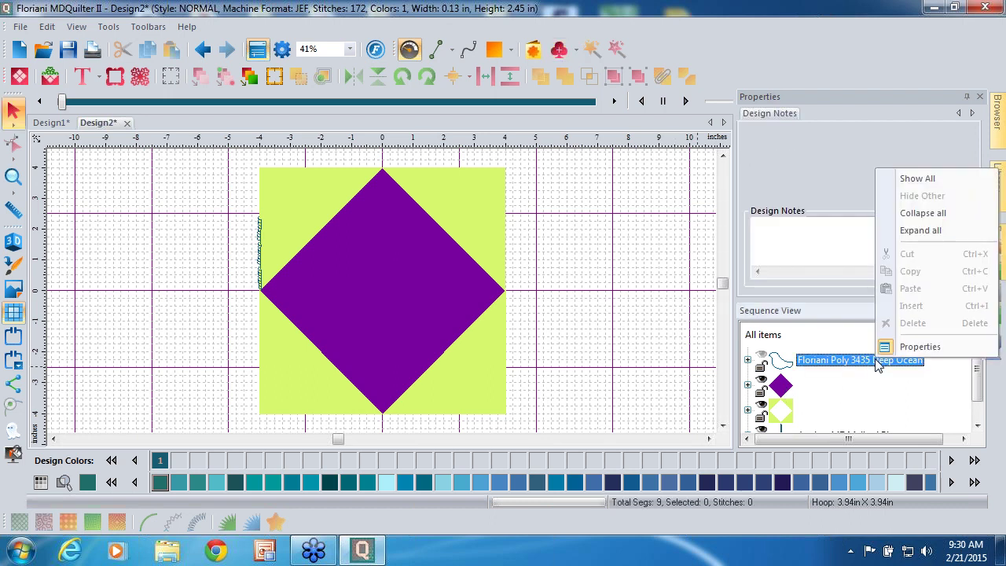
pyautogui.click(871, 373)
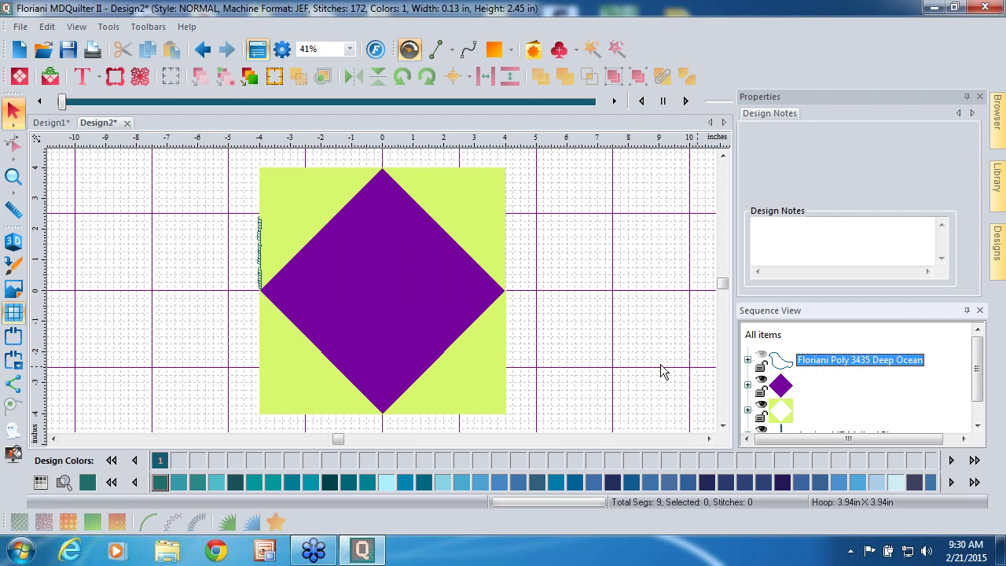
pyautogui.click(620, 368)
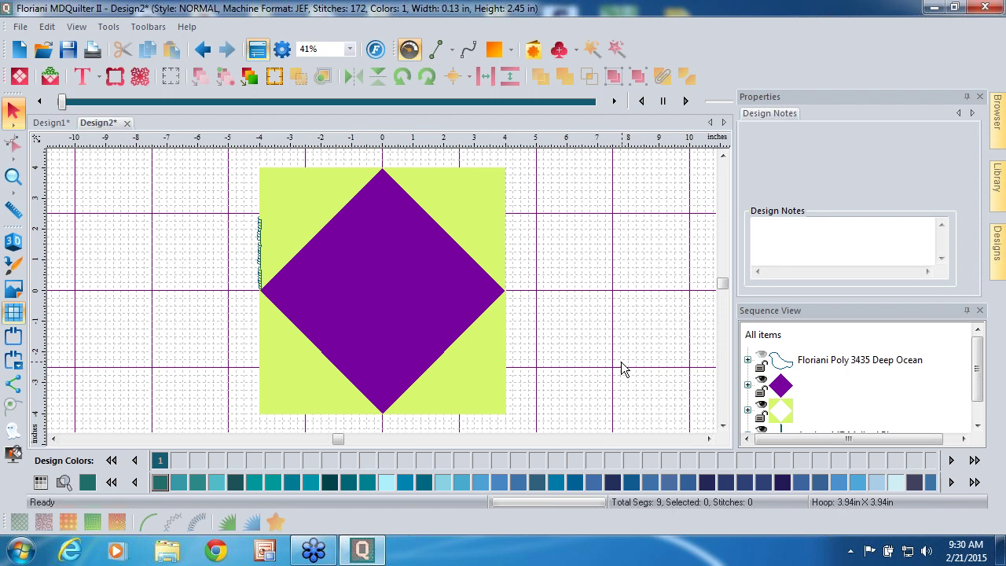
# Step: Insert the Bird 01 d embellishment from the Birds folder and move it to the centre of the purple diamond
pyautogui.click(51, 76)
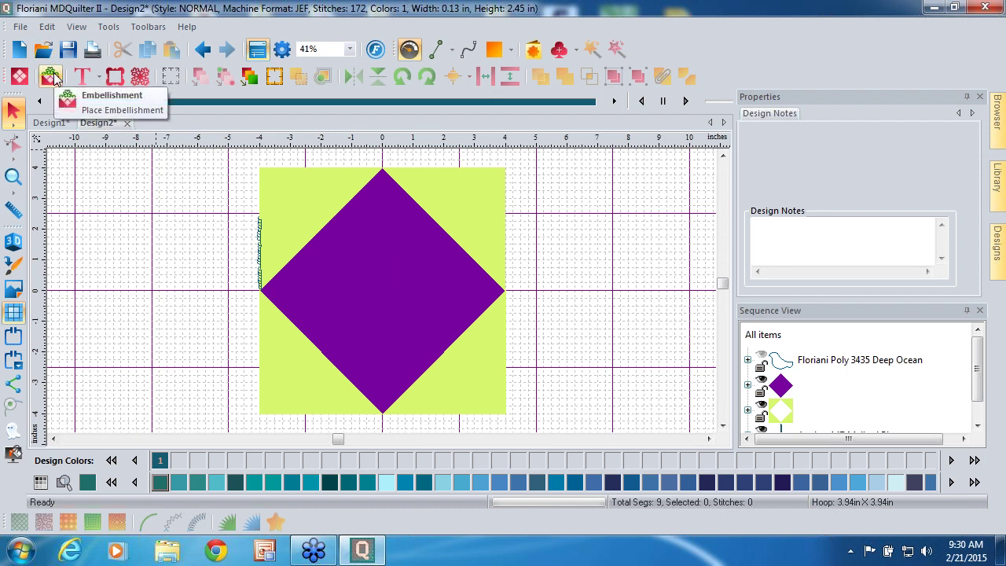
pyautogui.click(51, 76)
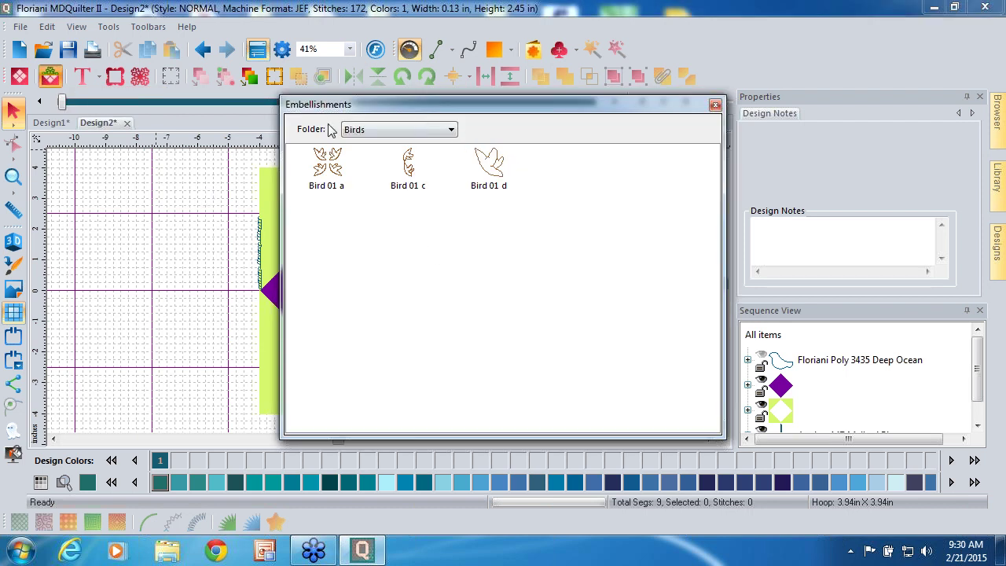
pyautogui.click(450, 132)
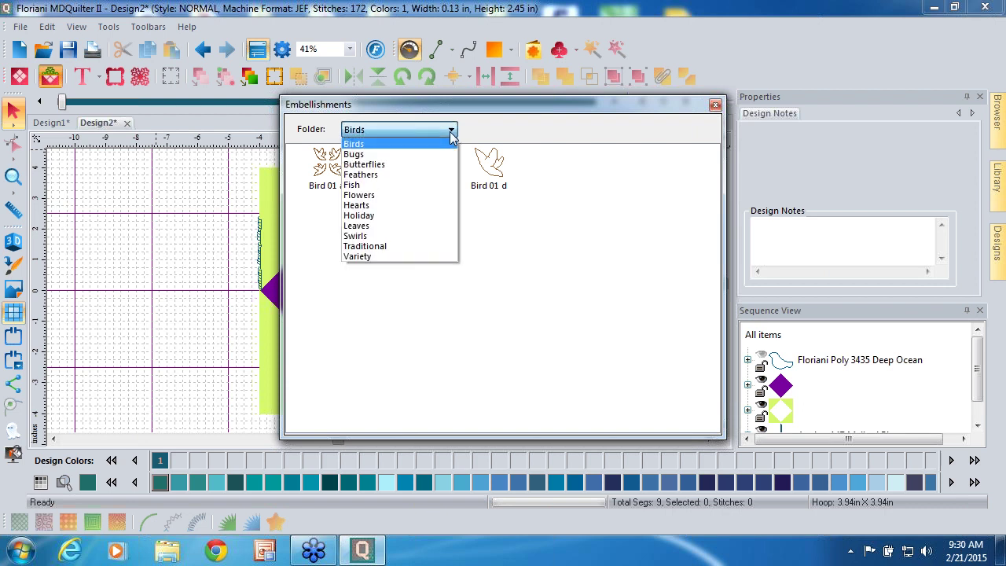
pyautogui.click(451, 133)
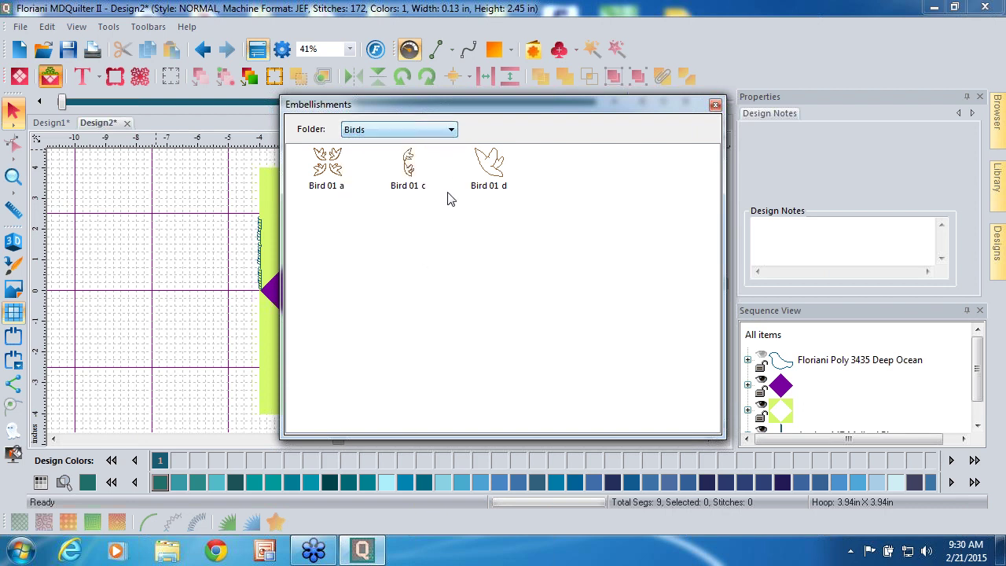
pyautogui.doubleClick(497, 165)
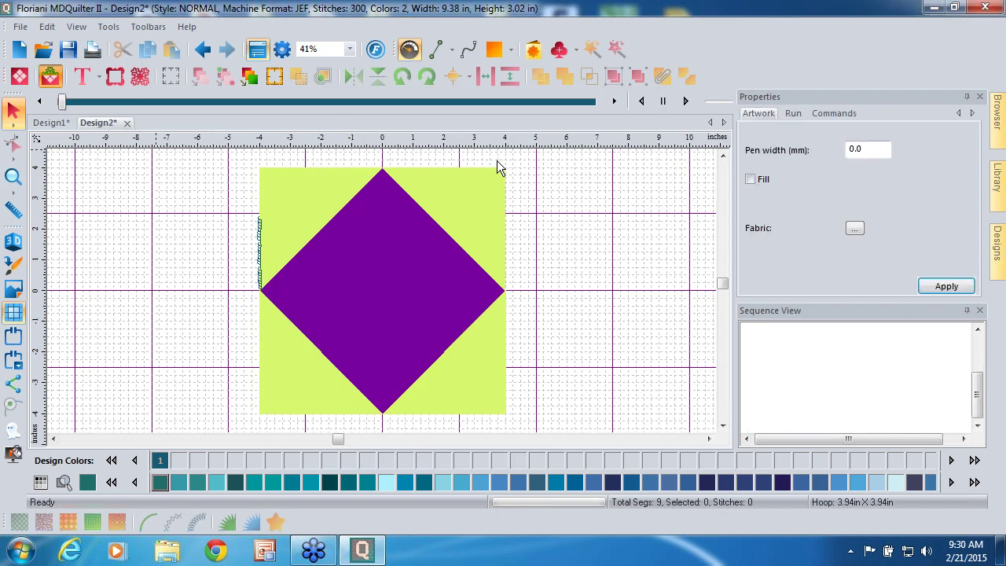
pyautogui.moveTo(525, 236); pyautogui.dragTo(399, 289)
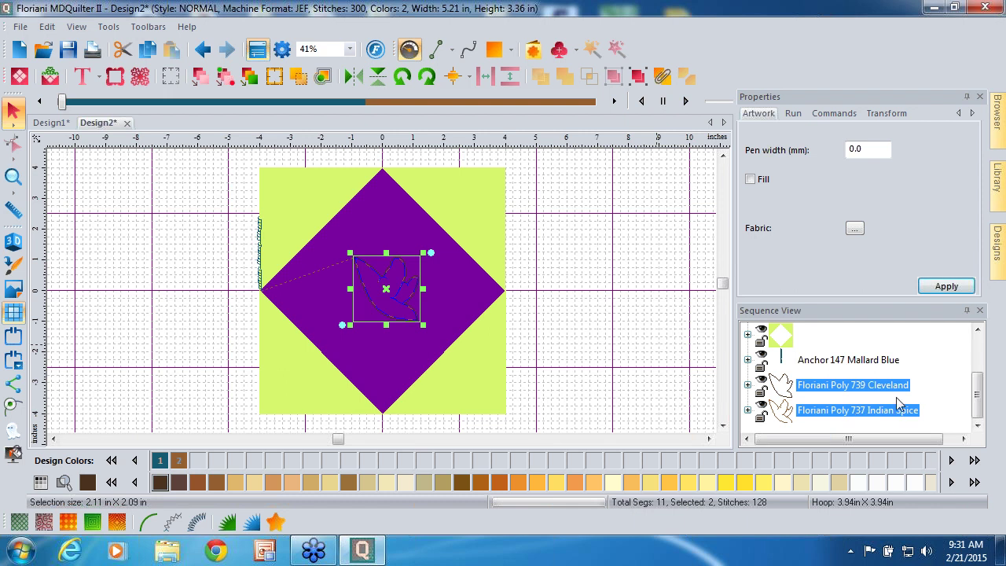
# Step: Recolour both bird objects to Floriani Poly 811 Angora White and preview the stitches in 3D, returning to the flat view
pyautogui.click(648, 397)
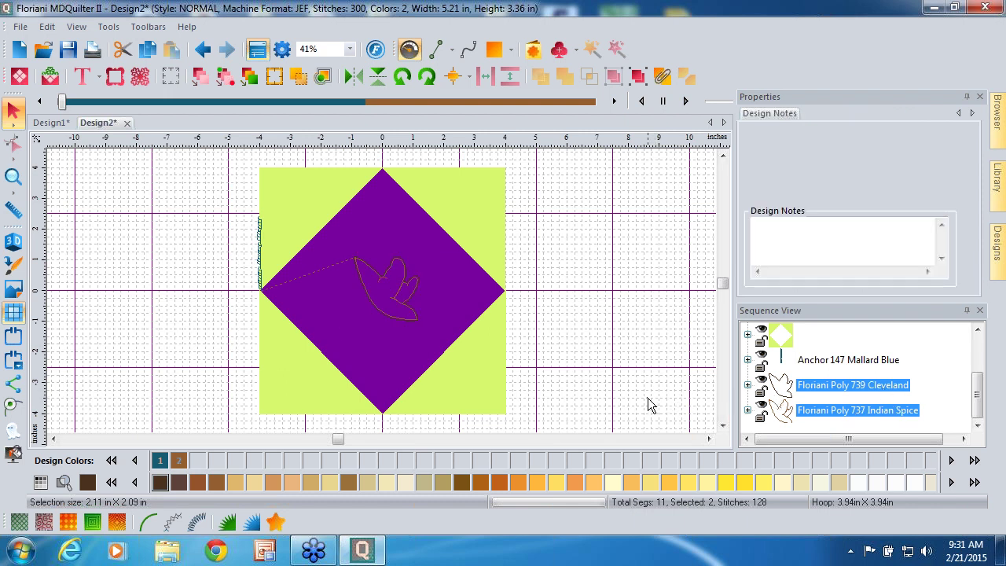
pyautogui.click(407, 321)
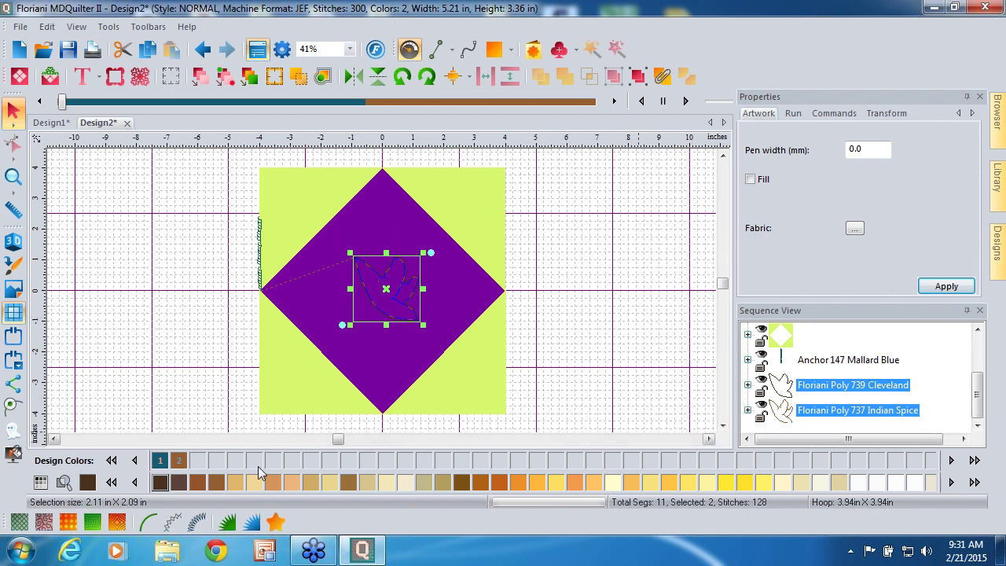
pyautogui.click(402, 482)
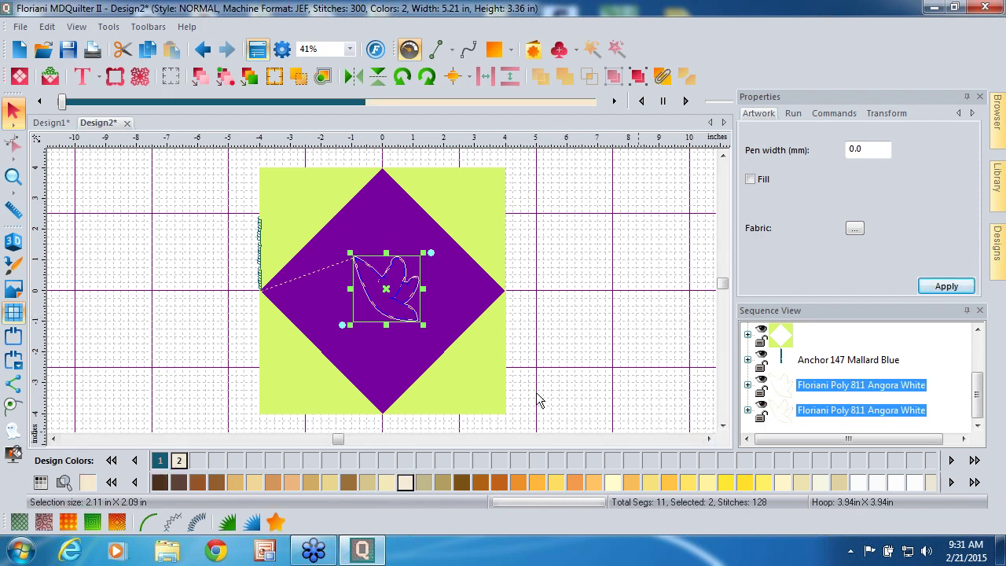
pyautogui.click(554, 401)
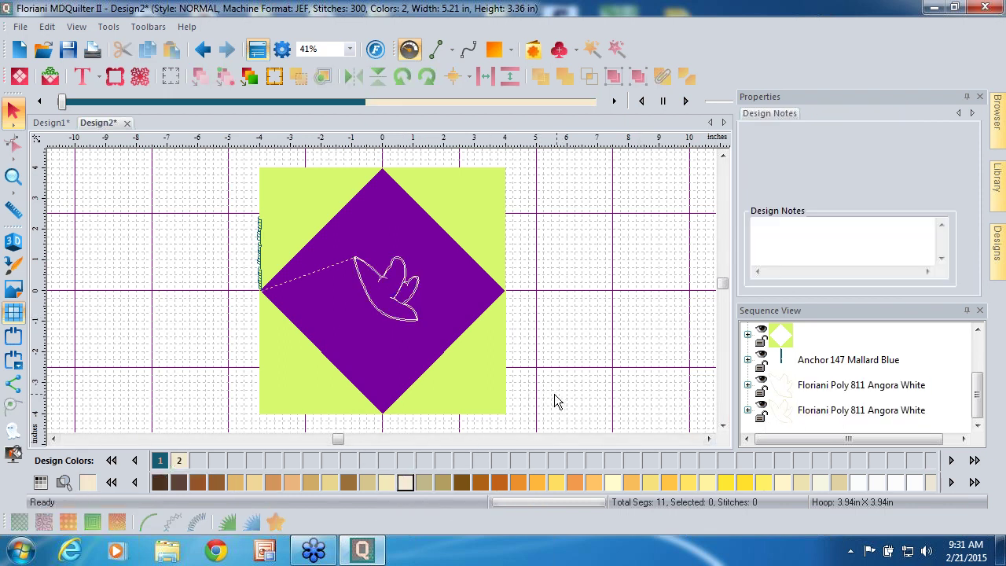
pyautogui.click(13, 241)
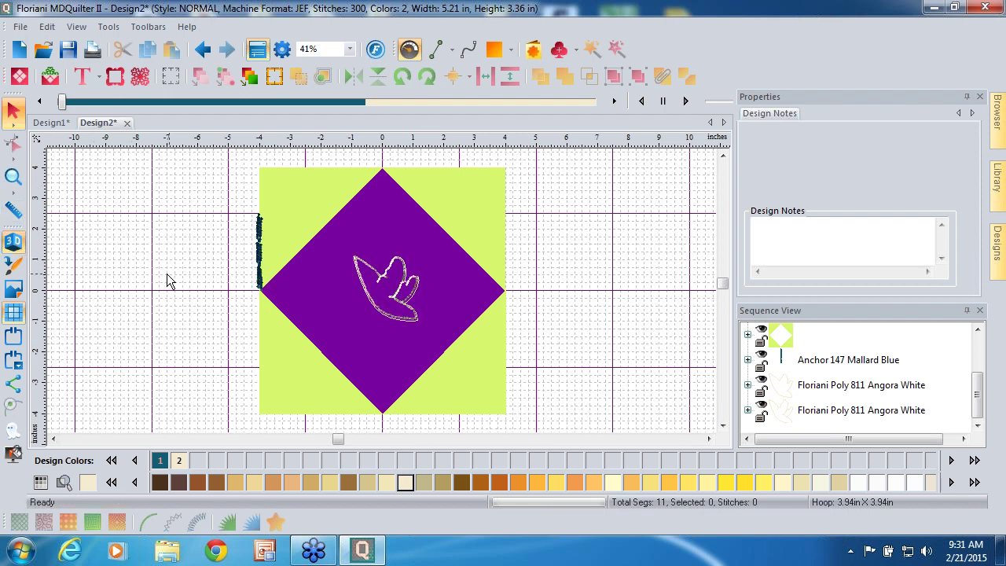
pyautogui.click(13, 242)
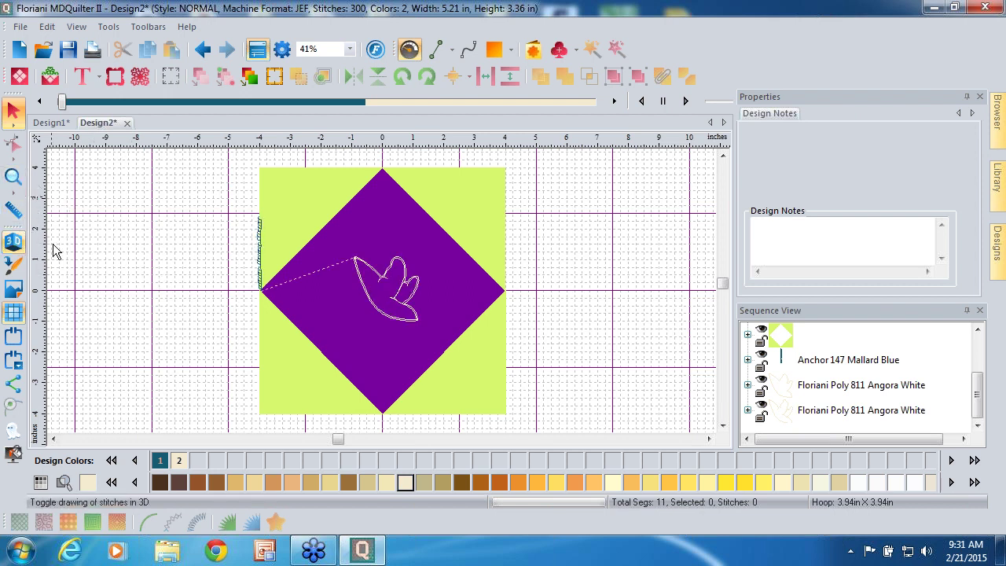
# Step: Change the bird's single-run stitching to Bean type with 5 bean repeats
pyautogui.click(13, 176)
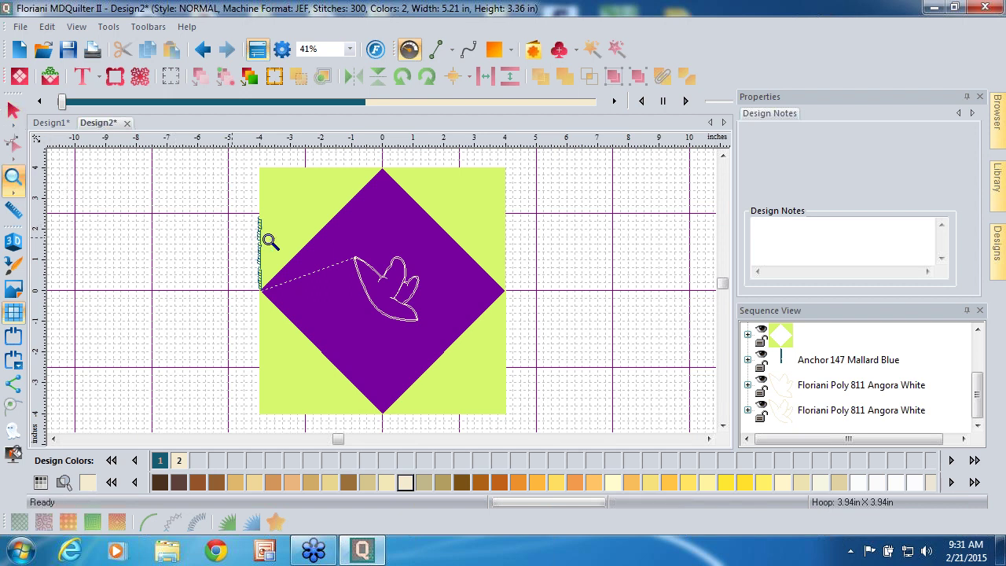
pyautogui.moveTo(306, 222); pyautogui.dragTo(479, 365)
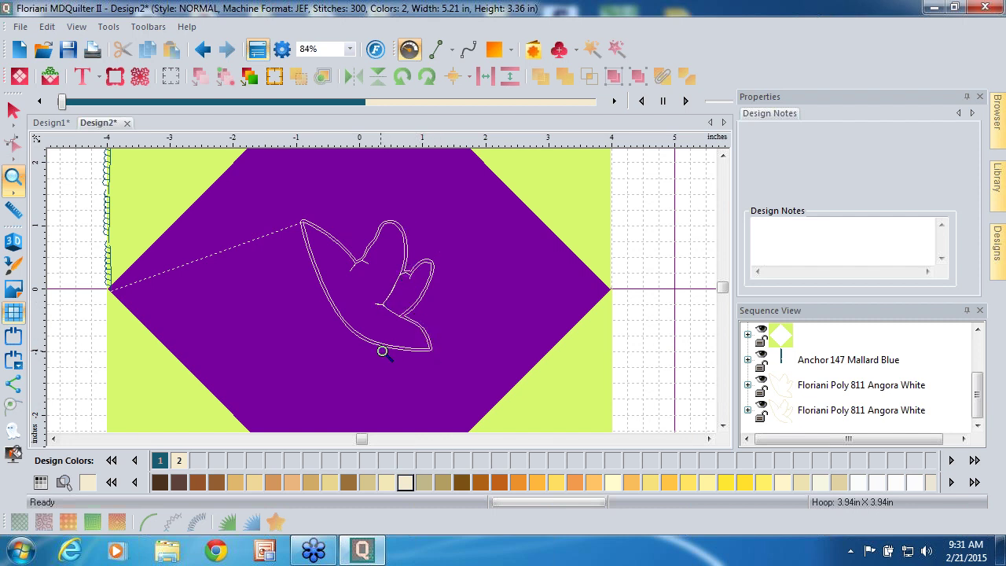
pyautogui.click(848, 417)
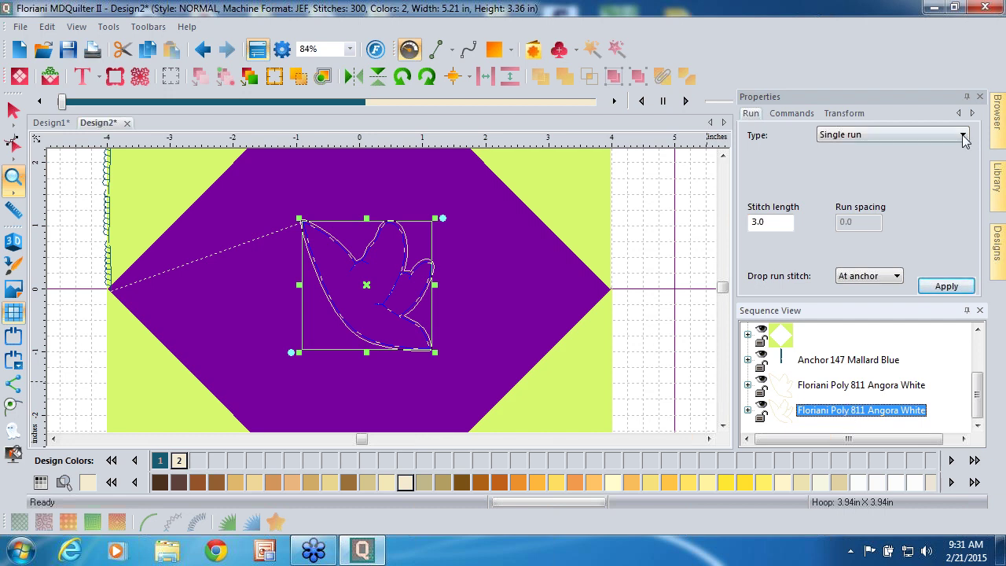
pyautogui.click(963, 135)
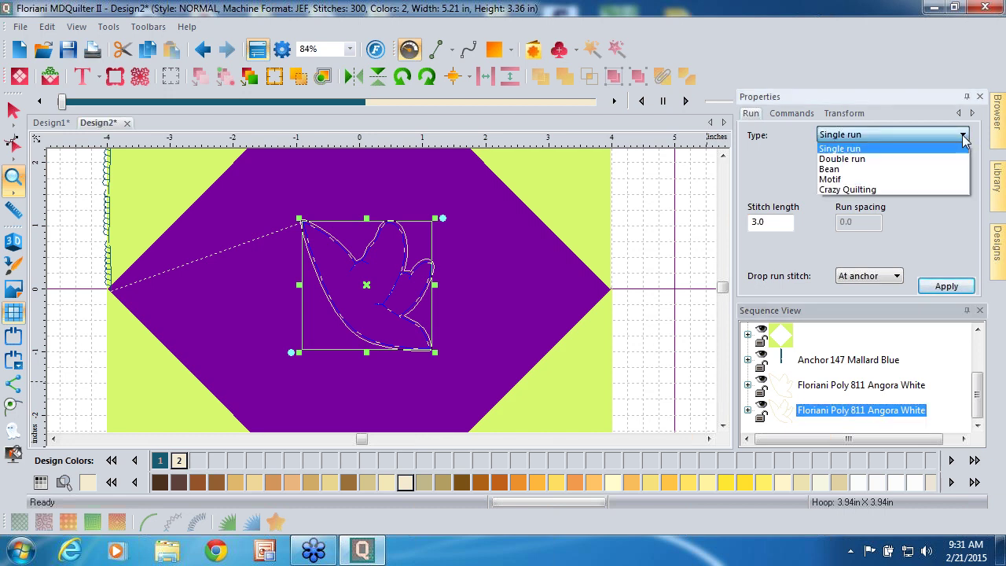
pyautogui.click(900, 169)
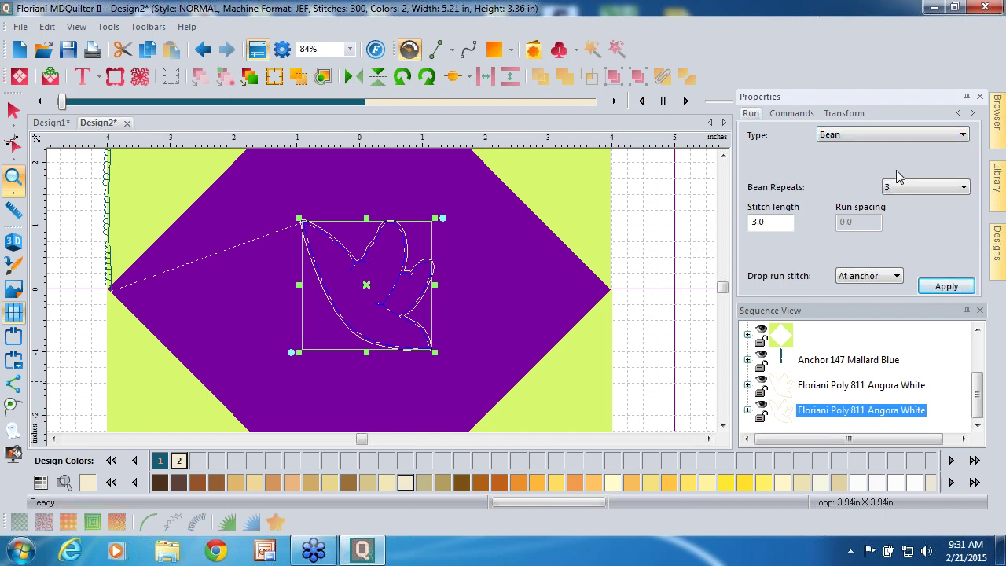
pyautogui.click(943, 191)
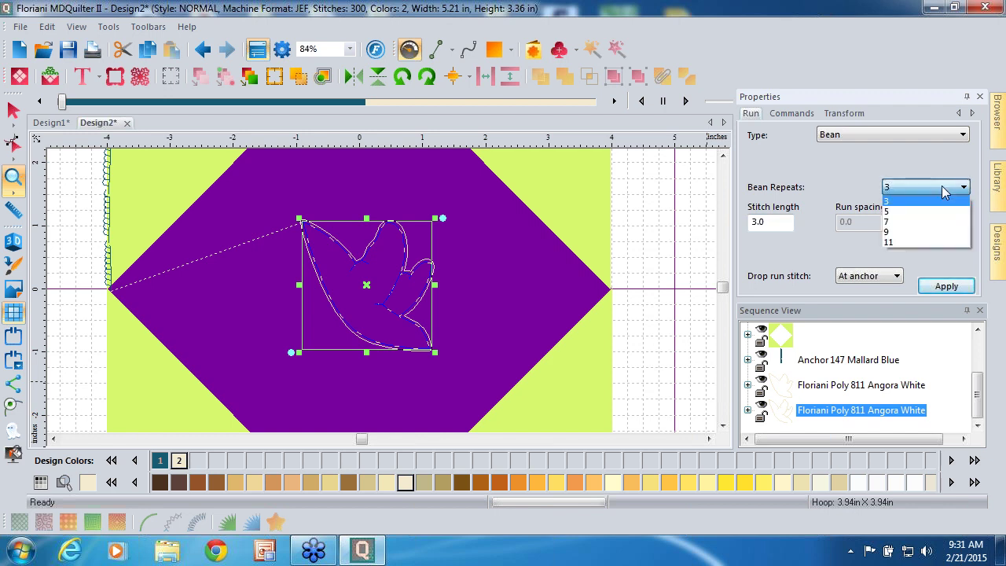
pyautogui.click(925, 211)
pyautogui.click(946, 287)
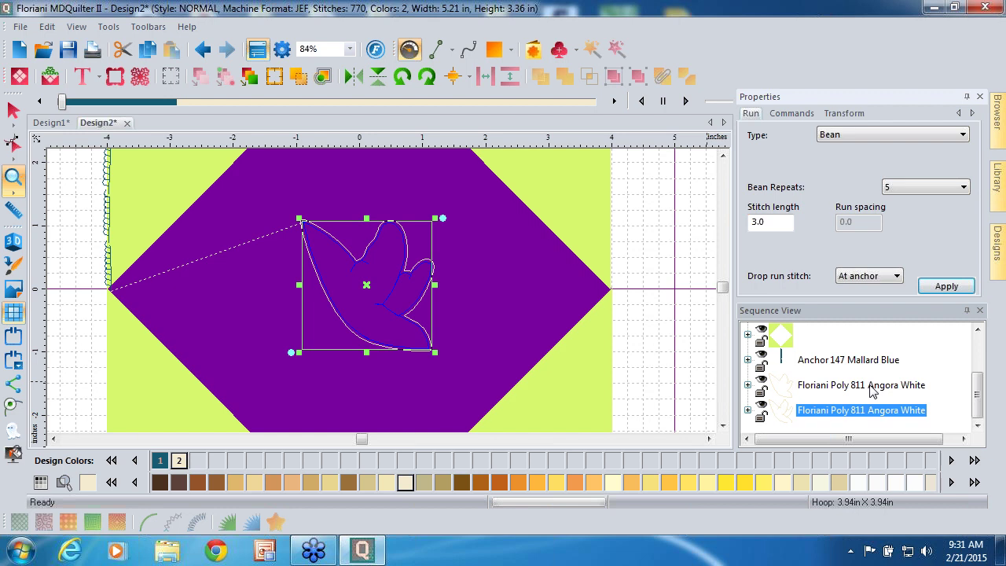
# Step: Try enlarging the bird's bean stitching to about 3.02 in by 2.99 in, and undo both resizes
pyautogui.click(13, 110)
pyautogui.moveTo(300, 218); pyautogui.dragTo(268, 186)
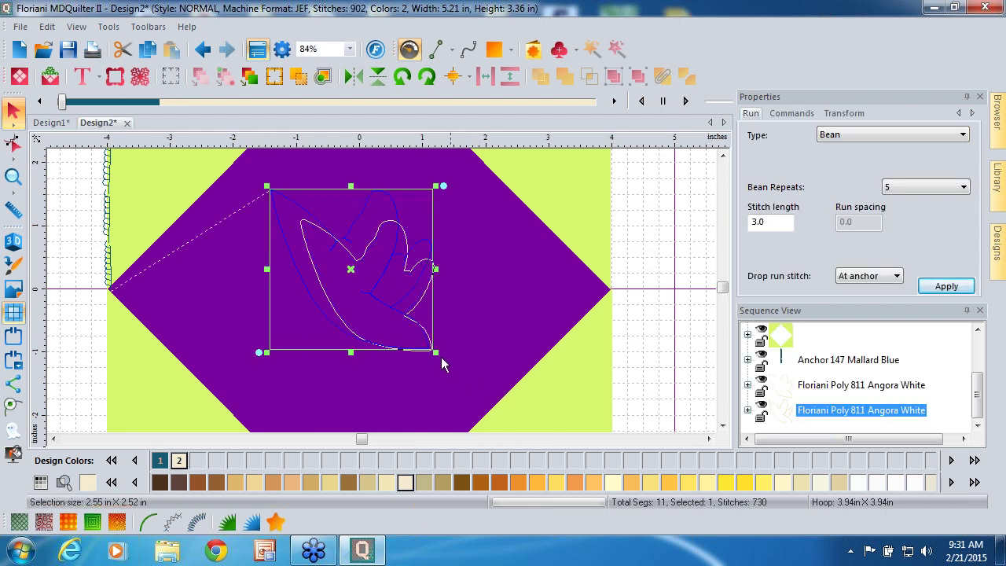
pyautogui.moveTo(434, 353); pyautogui.dragTo(465, 381)
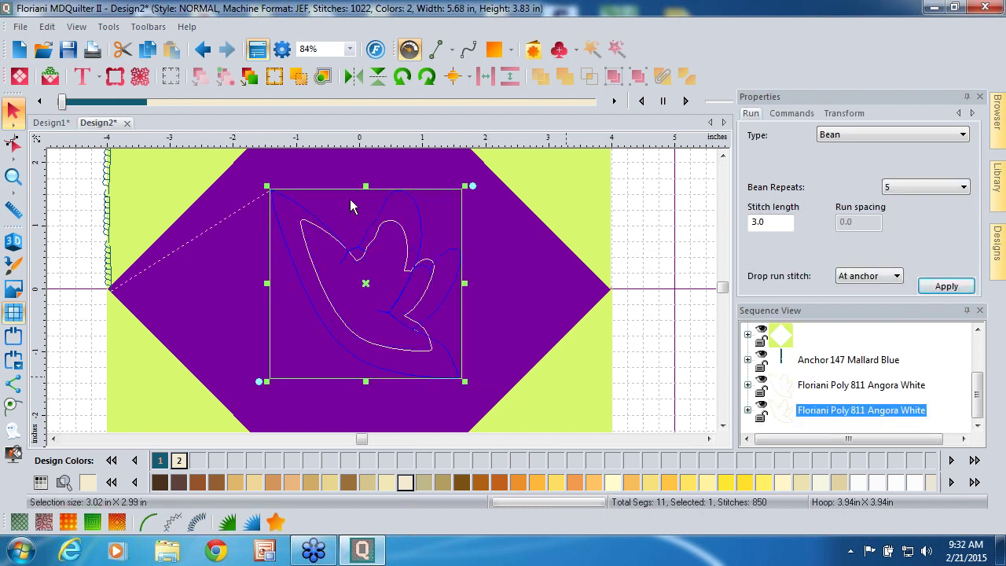
pyautogui.click(202, 49)
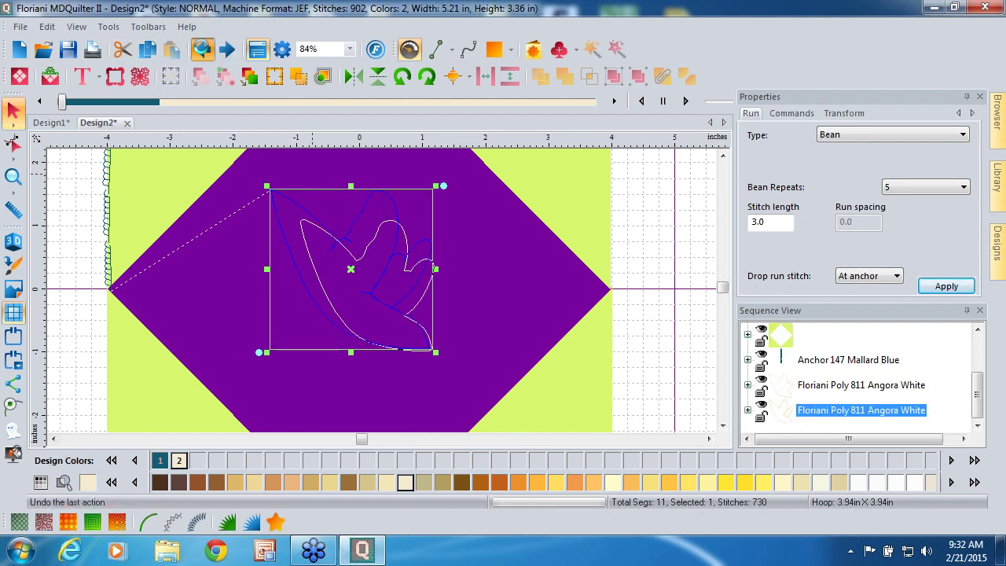
pyautogui.click(202, 50)
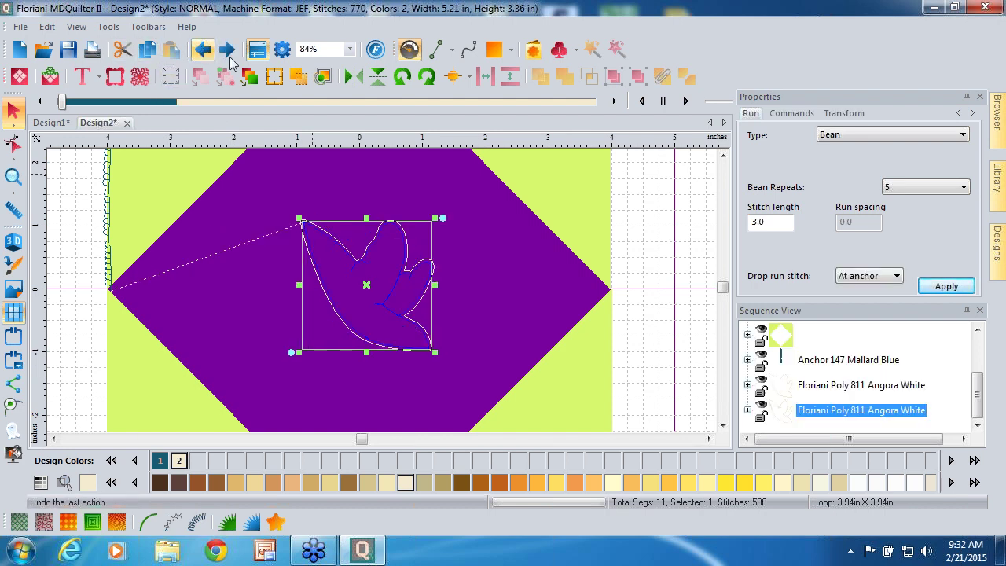
# Step: Enlarge both bird objects together to about 3.34 in by 3.30 in and rotate them until the bird lies roughly horizontal
pyautogui.click(869, 387)
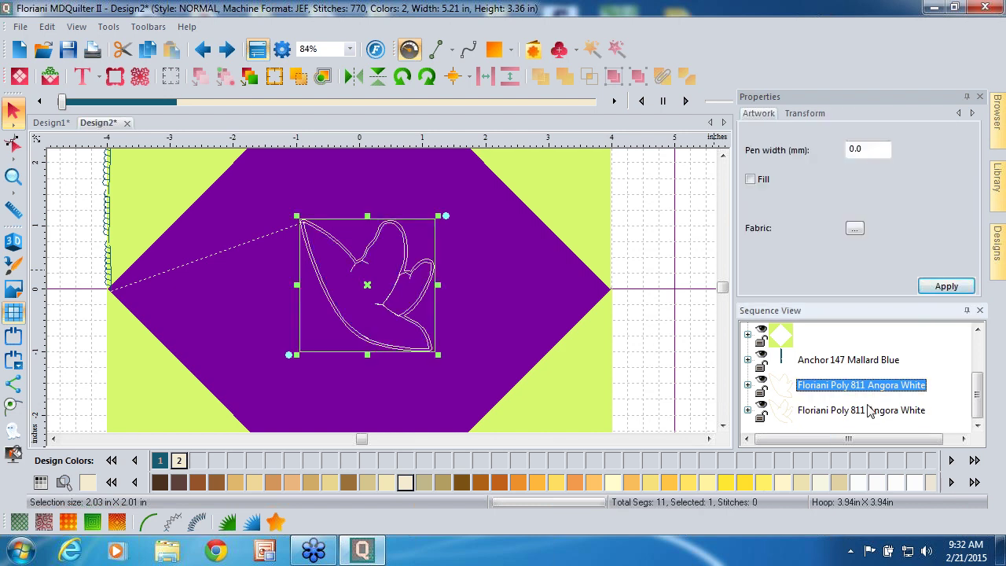
pyautogui.click(870, 411)
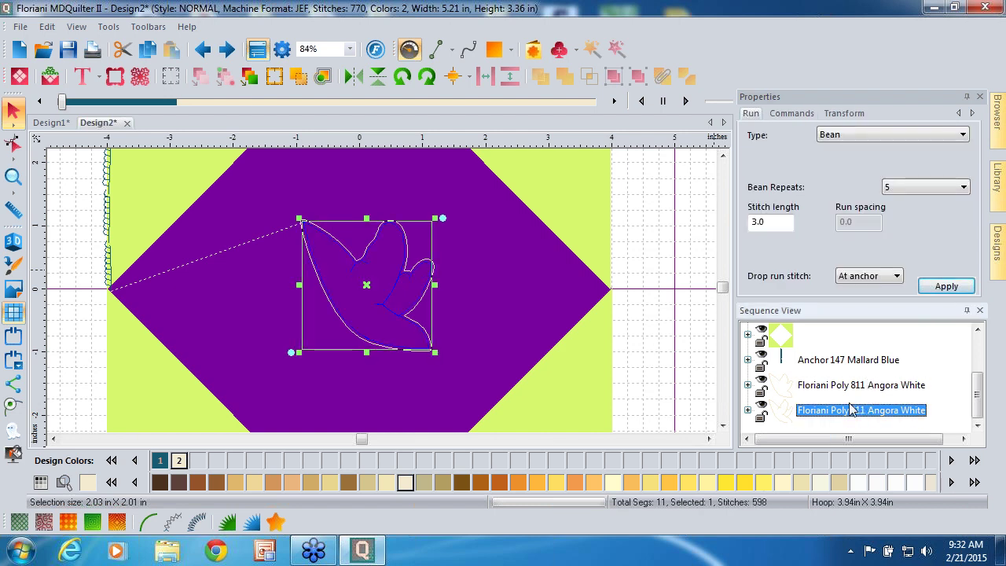
pyautogui.keyDown('ctrl'); pyautogui.click(854, 396); pyautogui.keyUp('ctrl')
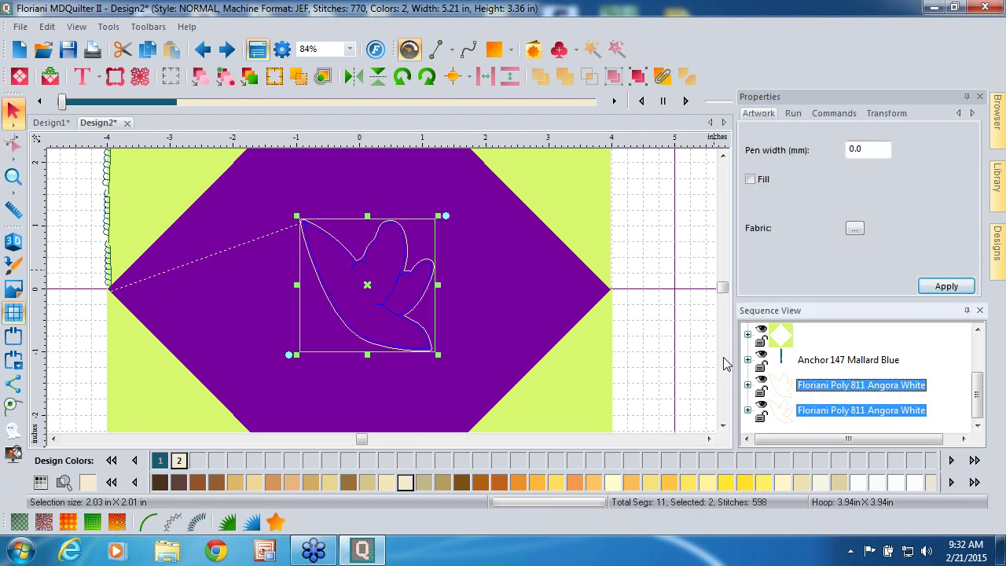
pyautogui.moveTo(295, 215); pyautogui.dragTo(258, 180)
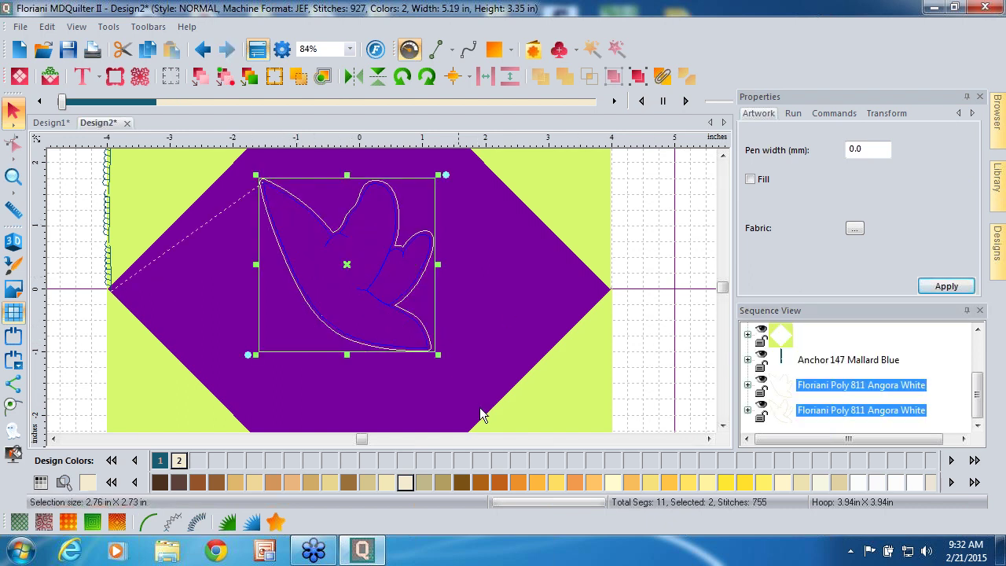
pyautogui.moveTo(438, 355); pyautogui.dragTo(475, 391)
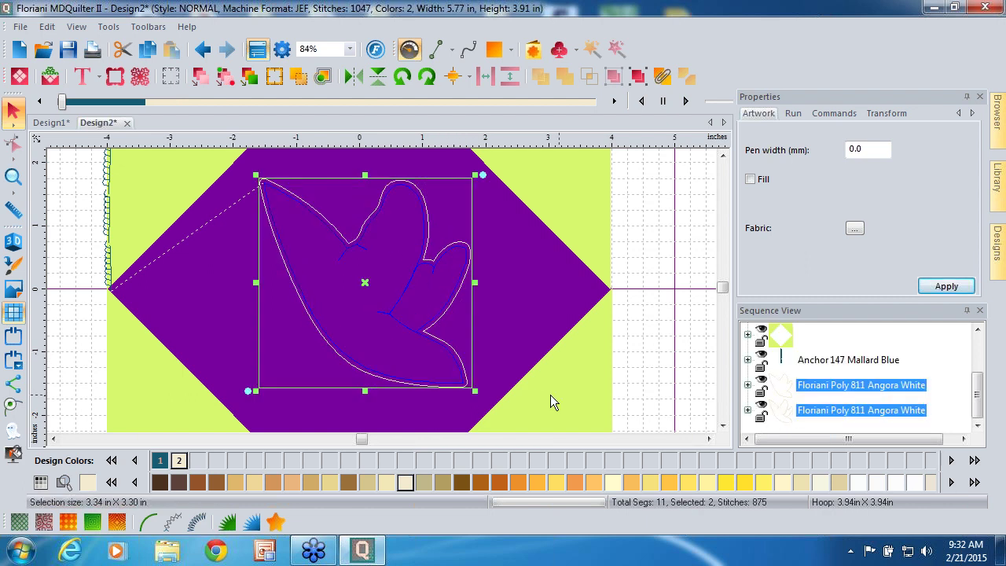
pyautogui.moveTo(248, 390); pyautogui.dragTo(375, 462)
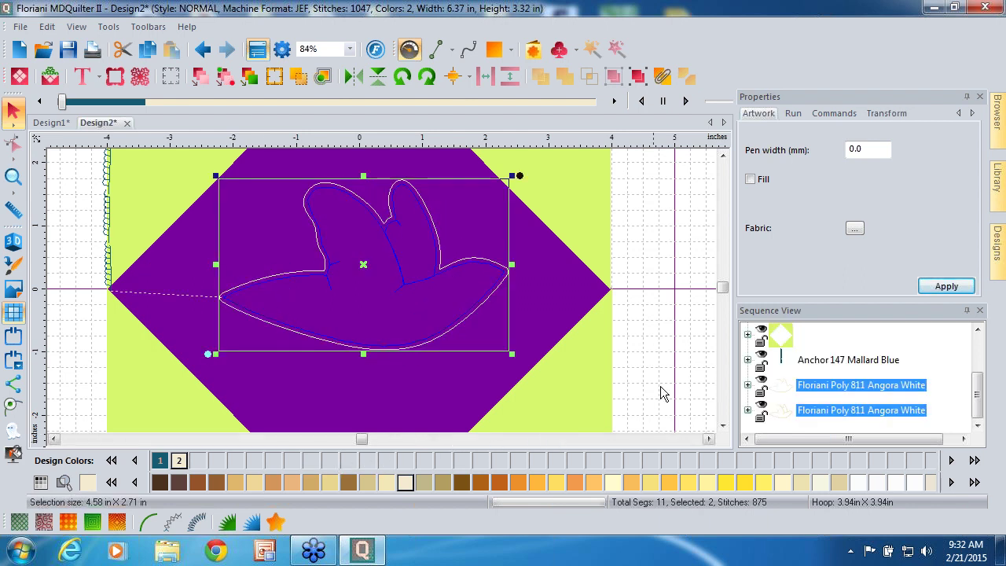
# Step: Try filling the purple diamond behind the bird with Auto Stipple stitching, and undo it
pyautogui.click(14, 178)
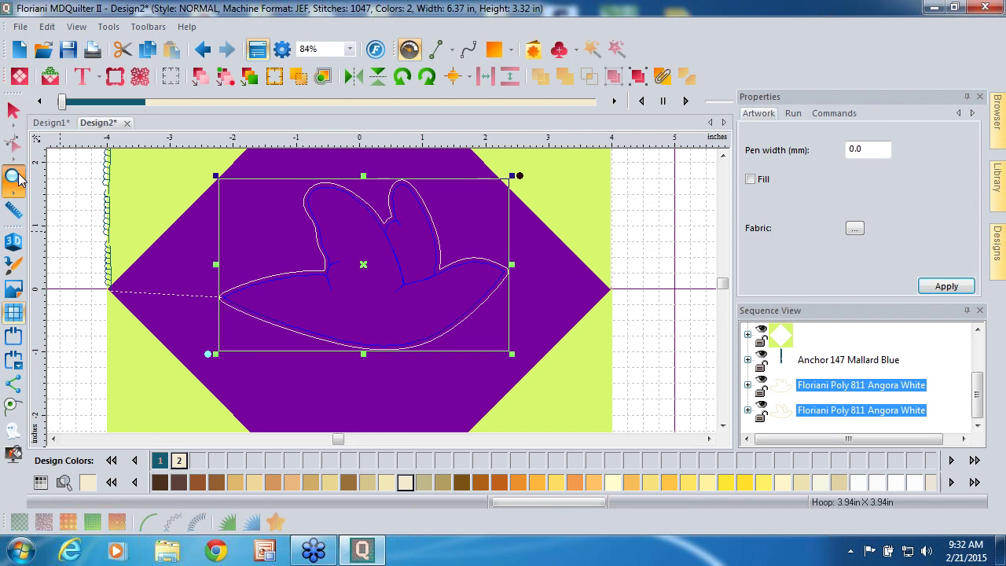
pyautogui.rightClick(129, 300)
pyautogui.click(130, 300)
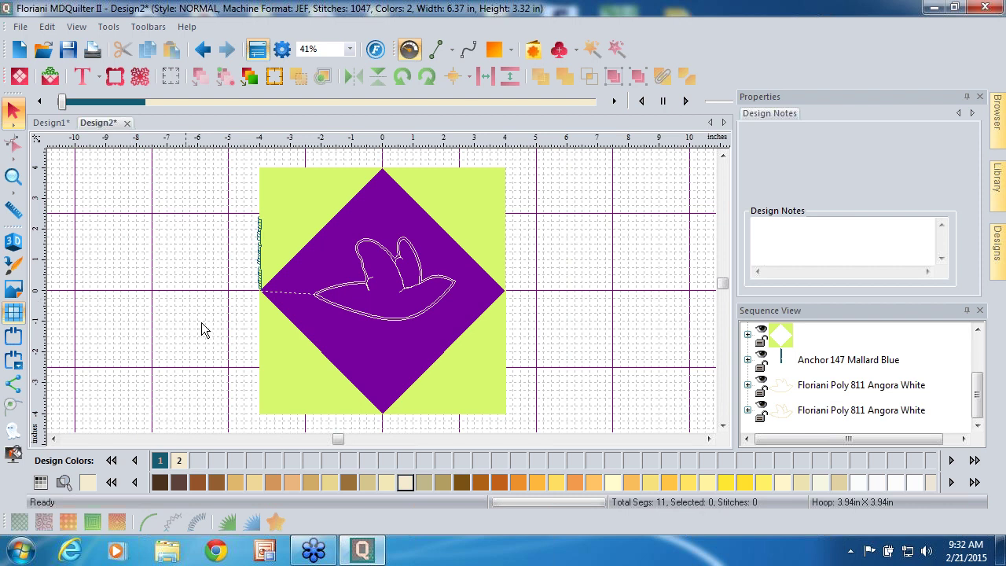
pyautogui.click(377, 357)
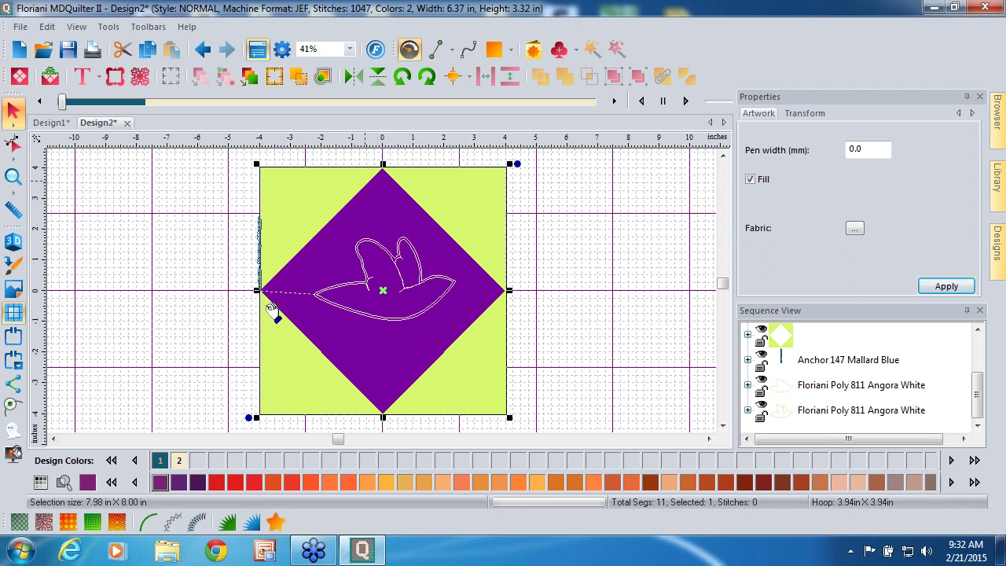
pyautogui.click(44, 523)
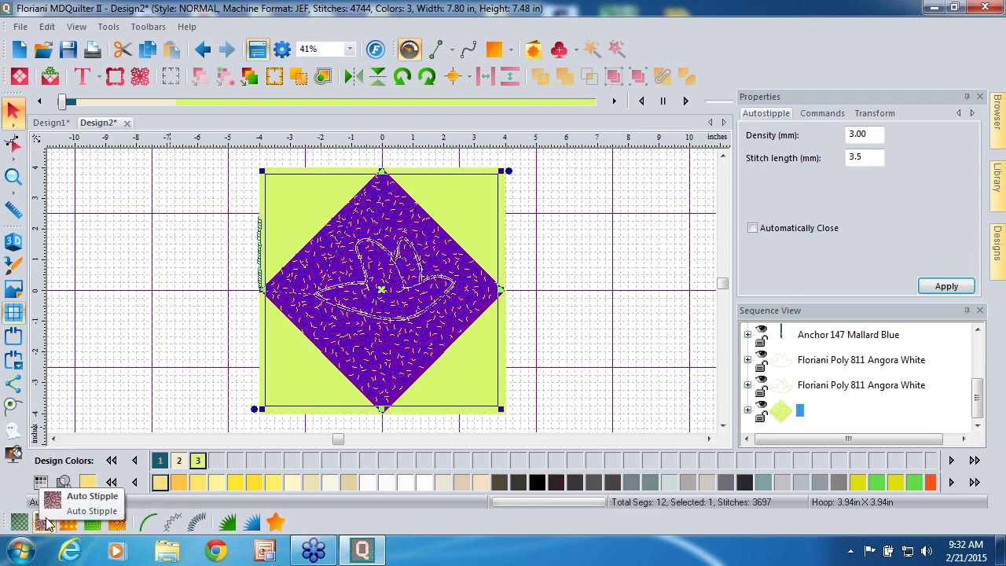
pyautogui.click(166, 344)
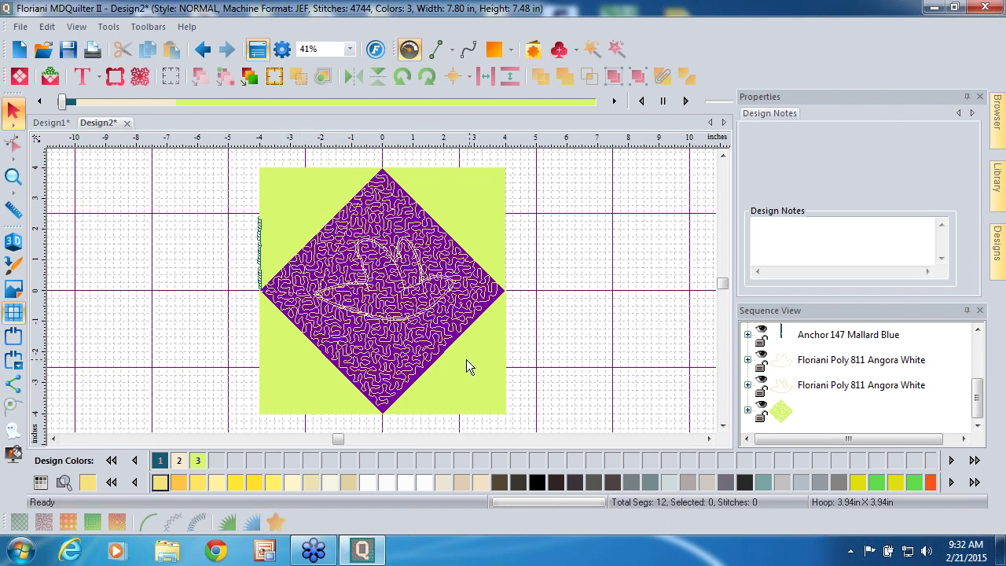
pyautogui.click(201, 49)
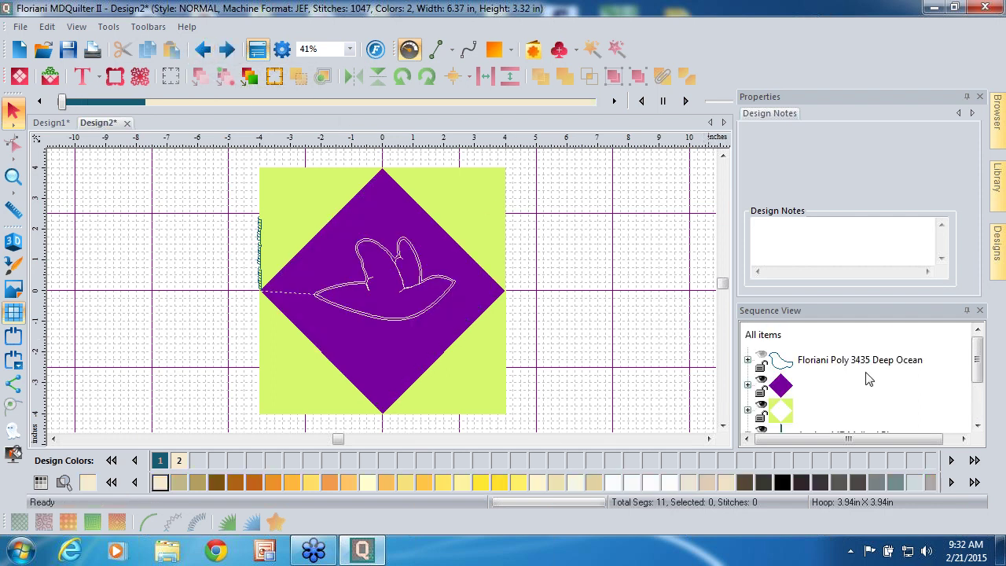
# Step: Combine the bird's outline artwork with the purple diamond into one shape and turn its Fill on
pyautogui.moveTo(977, 372); pyautogui.dragTo(980, 410)
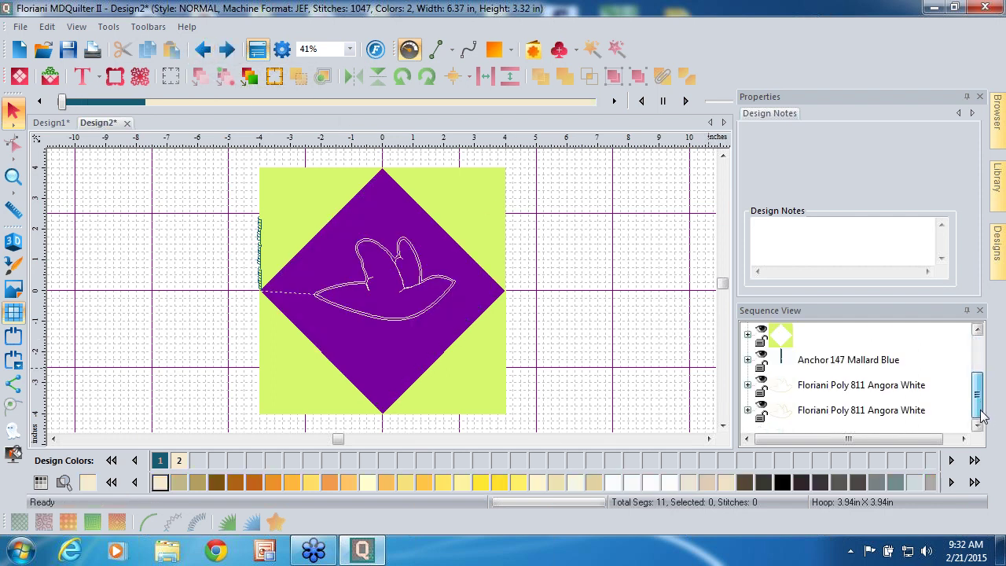
pyautogui.click(857, 385)
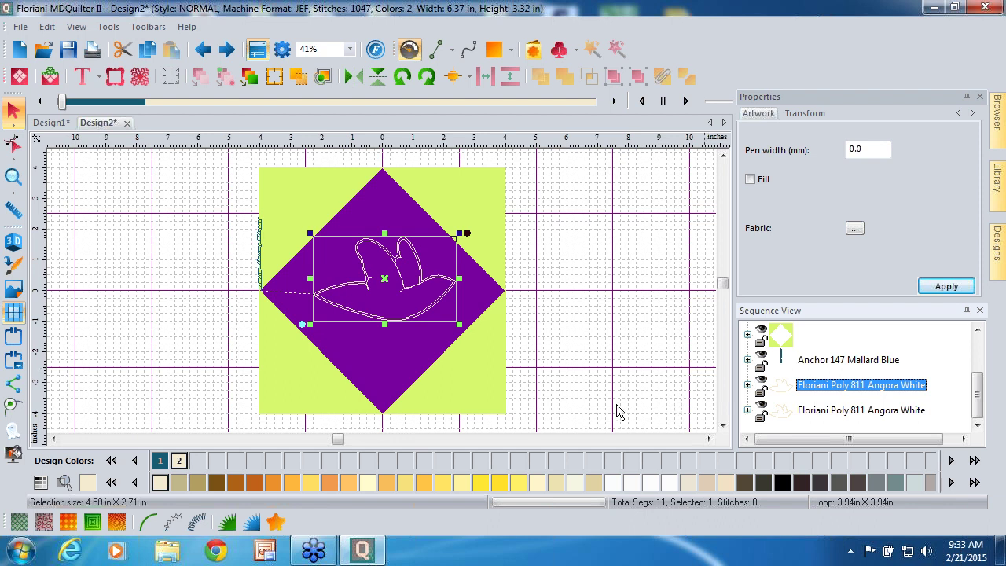
pyautogui.click(391, 371)
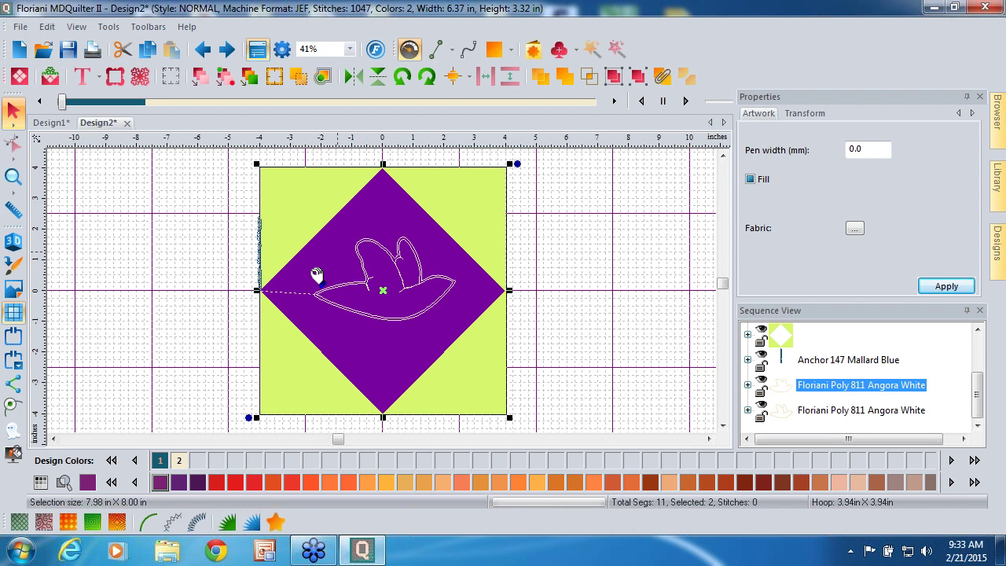
pyautogui.click(661, 78)
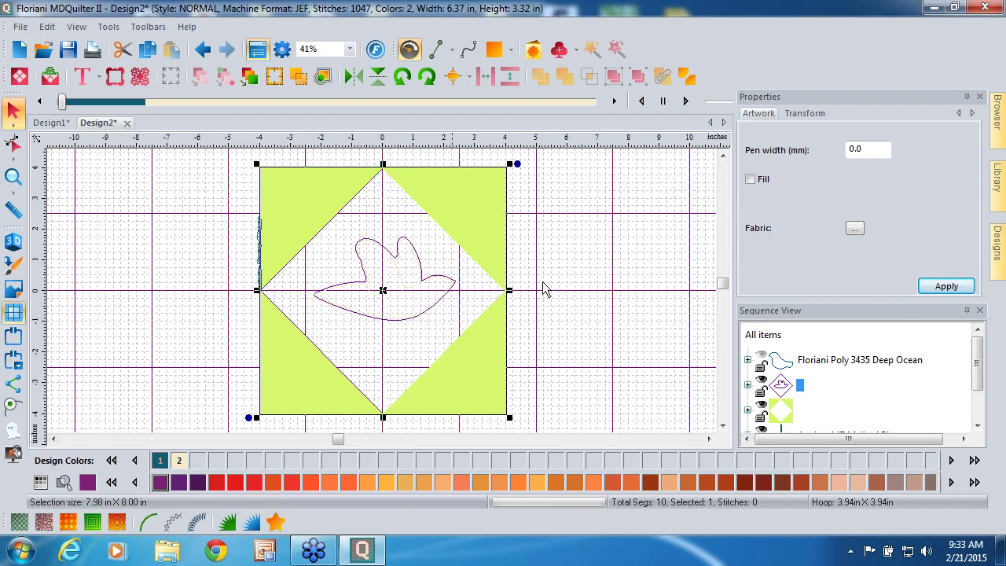
pyautogui.click(751, 180)
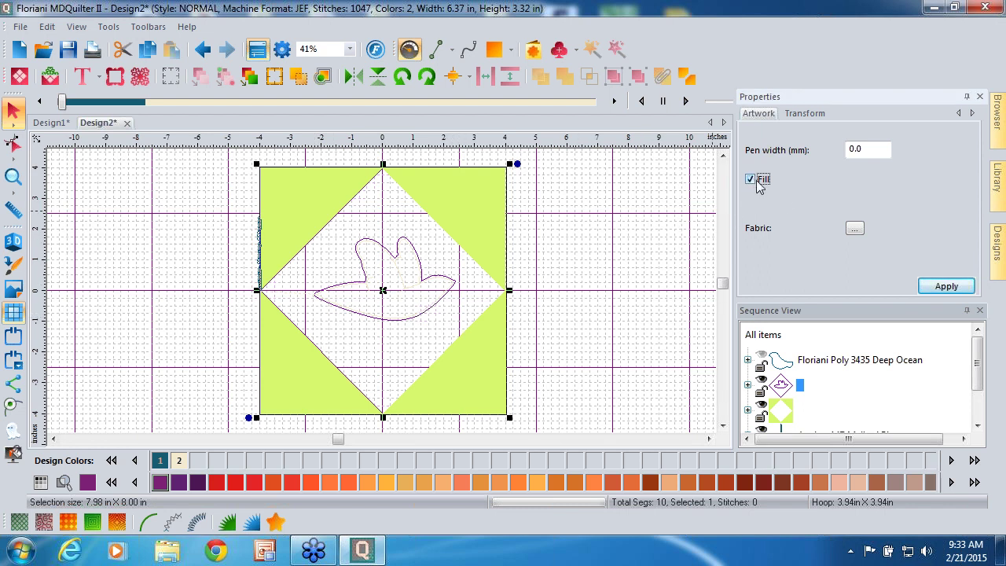
pyautogui.click(943, 288)
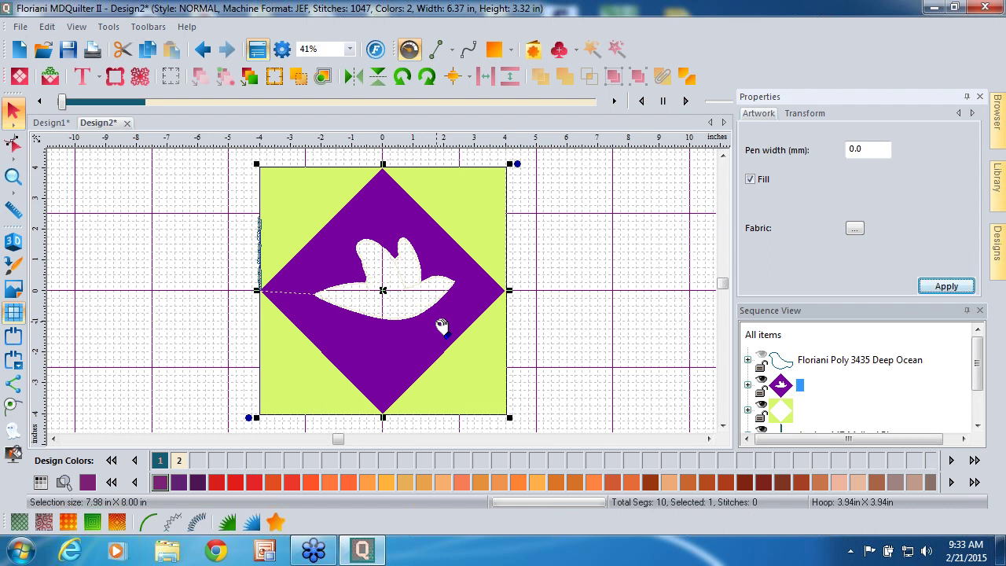
# Step: Apply Auto Stipple to the combined diamond shape around the bird cutout
pyautogui.click(49, 525)
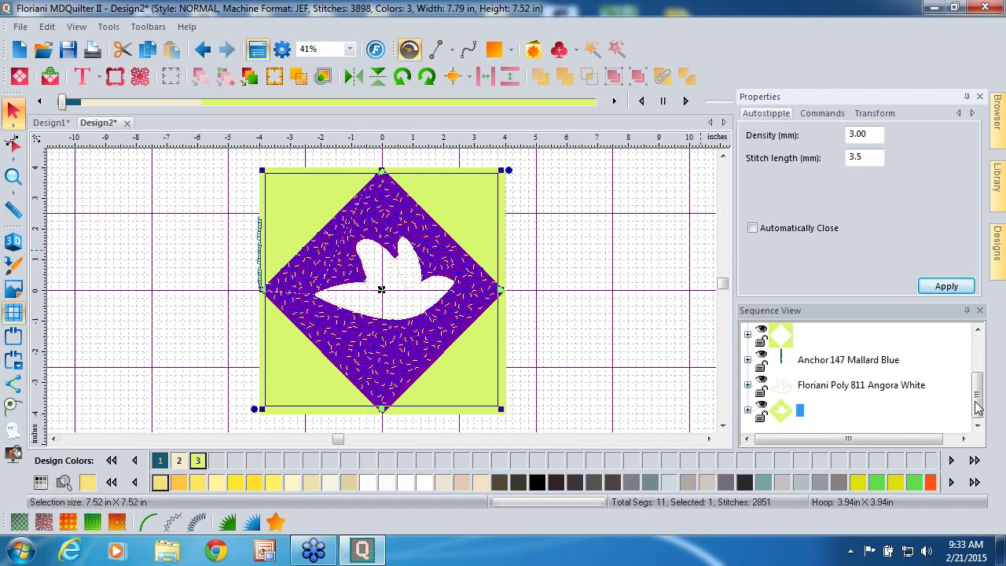
pyautogui.scroll(3, 978, 413)
pyautogui.scroll(-3, 979, 413)
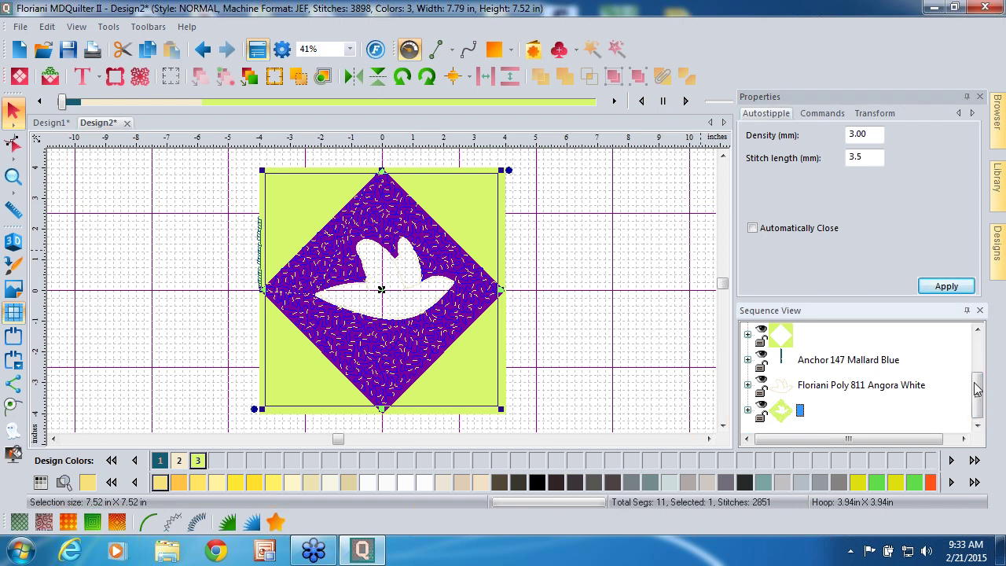
# Step: Turn off the Fill of the purple diamond artwork and recolour the stippling to Floriani Poly 416 Penguin
pyautogui.scroll(1, 976, 385)
pyautogui.click(794, 336)
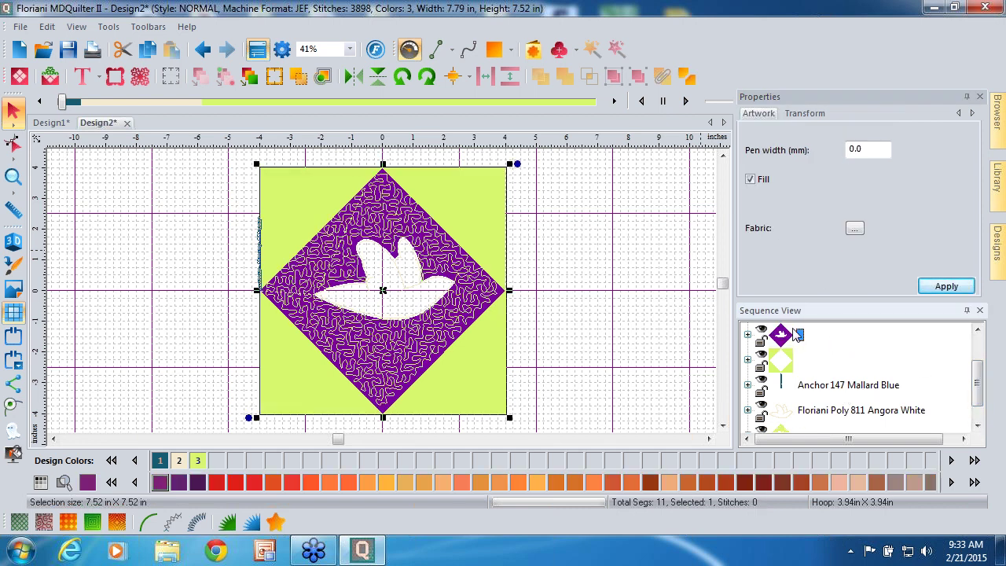
pyautogui.click(749, 179)
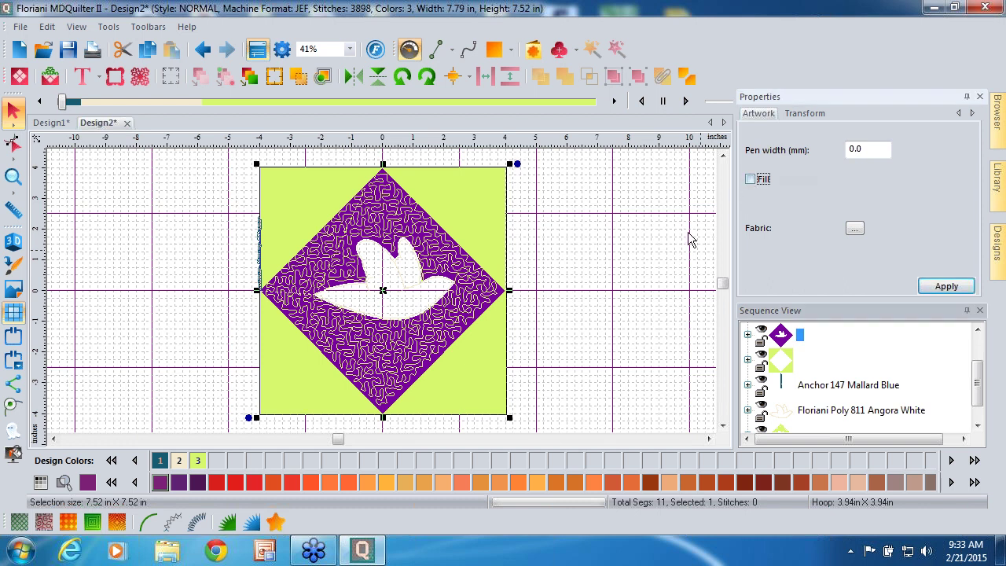
pyautogui.click(921, 289)
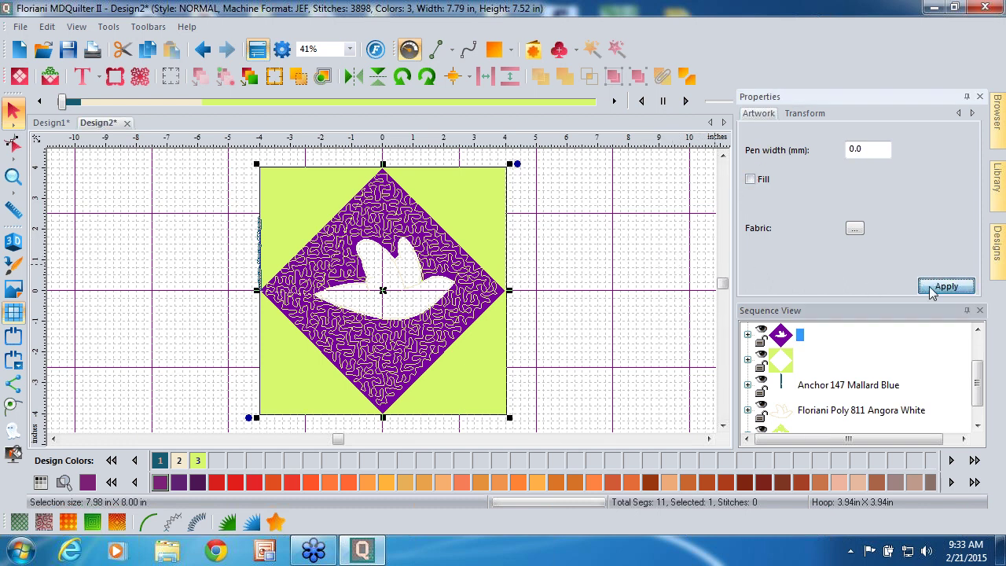
pyautogui.click(442, 339)
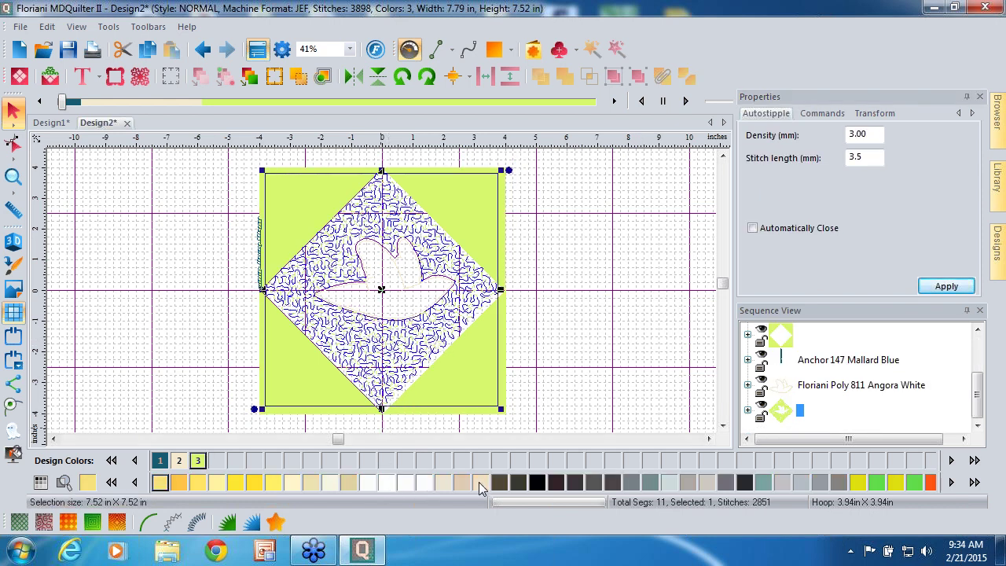
pyautogui.click(516, 483)
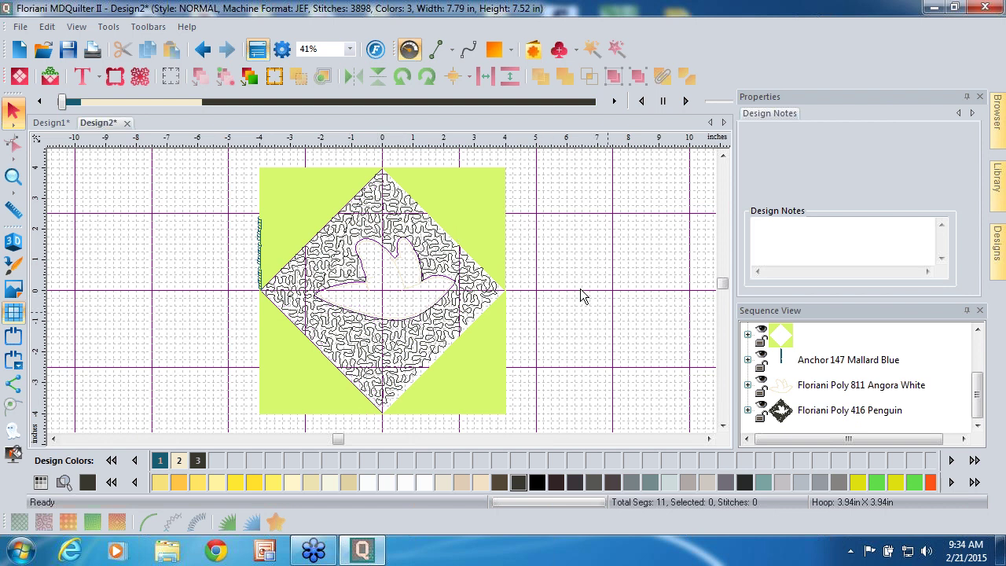
# Step: Change the stippling around the bird to Shape Echo with the Curved Diamond pattern and a density of 20 mm
pyautogui.click(470, 299)
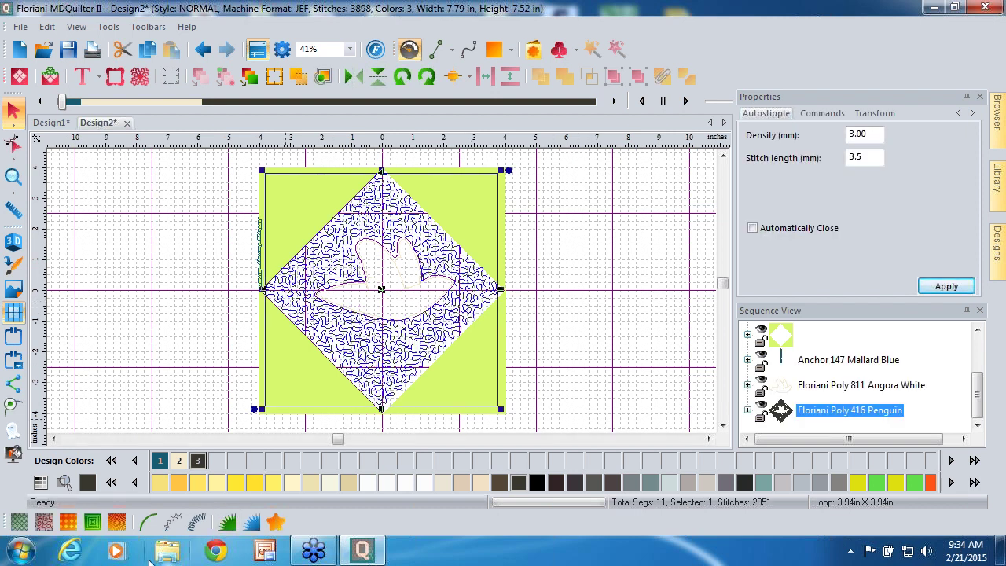
pyautogui.click(116, 523)
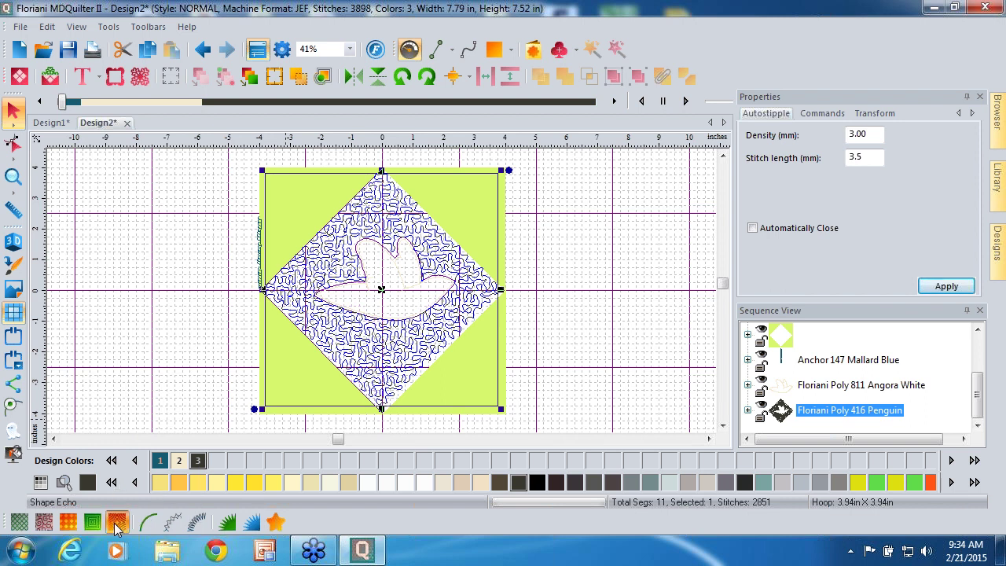
pyautogui.click(373, 274)
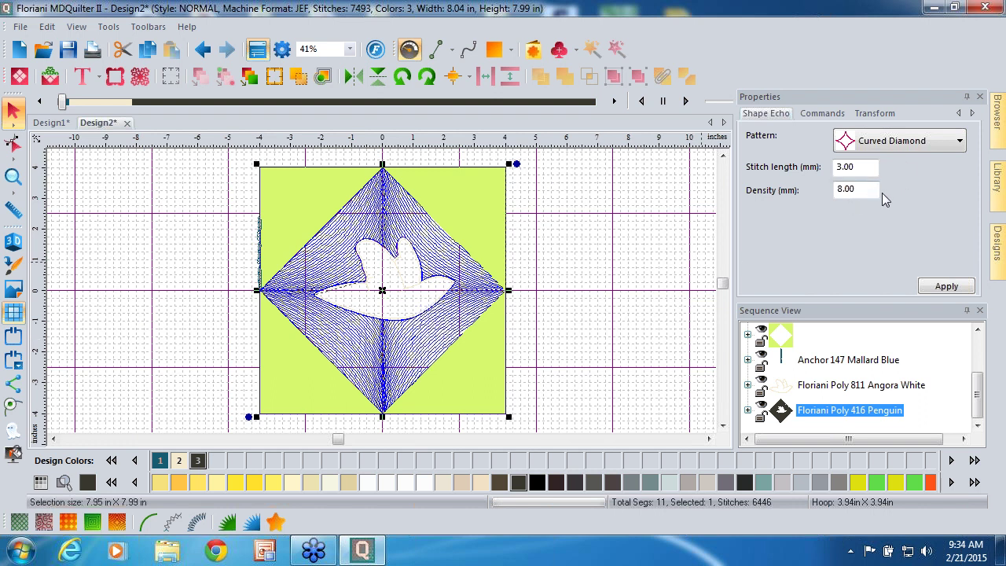
pyautogui.moveTo(864, 190); pyautogui.dragTo(802, 204)
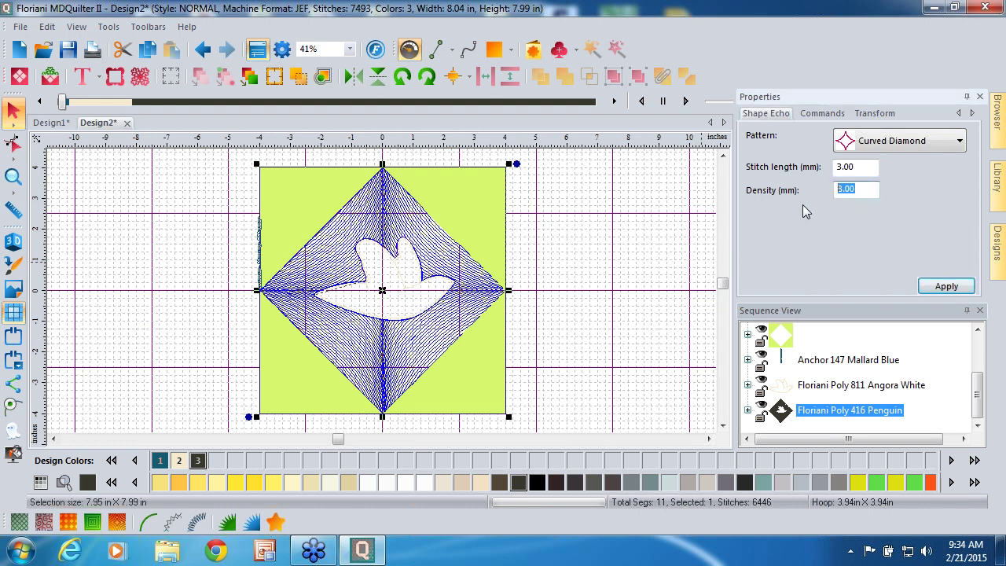
pyautogui.write('20')
pyautogui.click(967, 291)
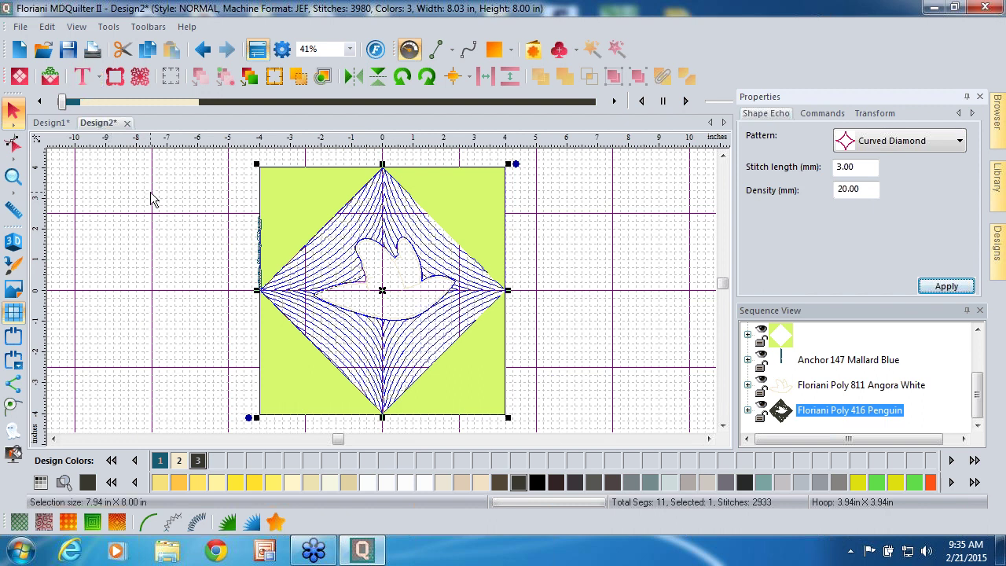
# Step: Create a new blank design and insert the FQ-VR003 border from the Borders collection
pyautogui.click(19, 49)
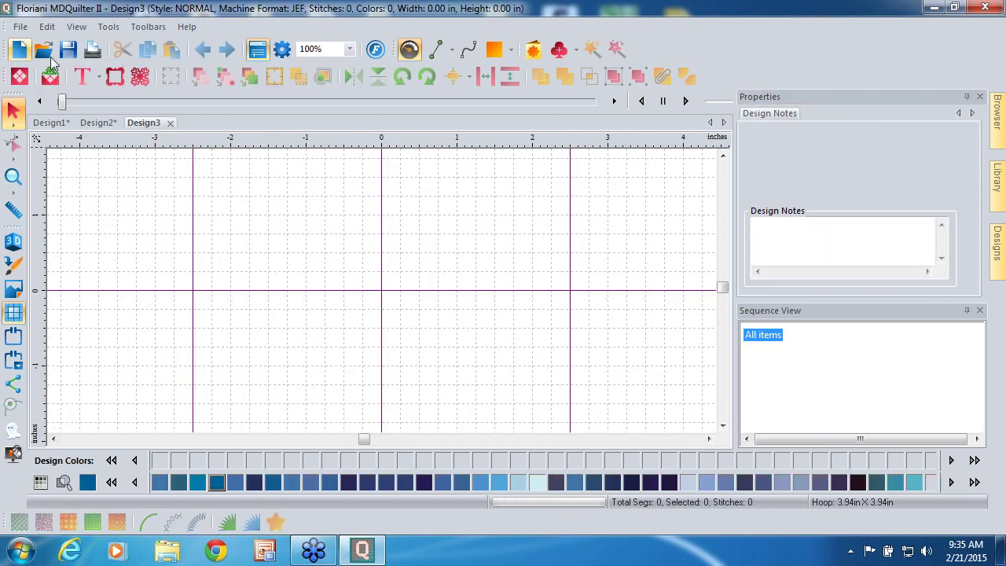
pyautogui.click(119, 82)
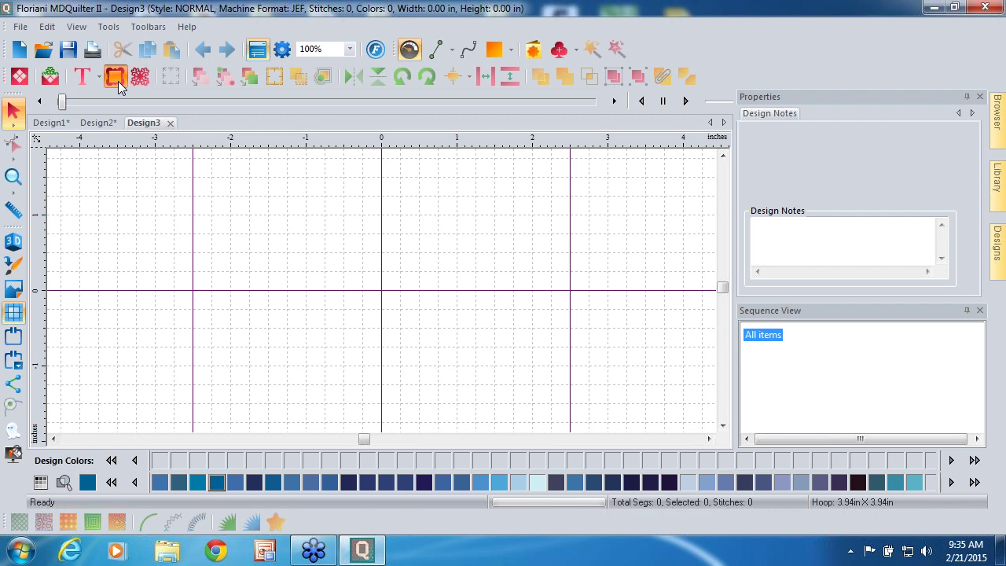
pyautogui.moveTo(713, 165); pyautogui.dragTo(716, 322)
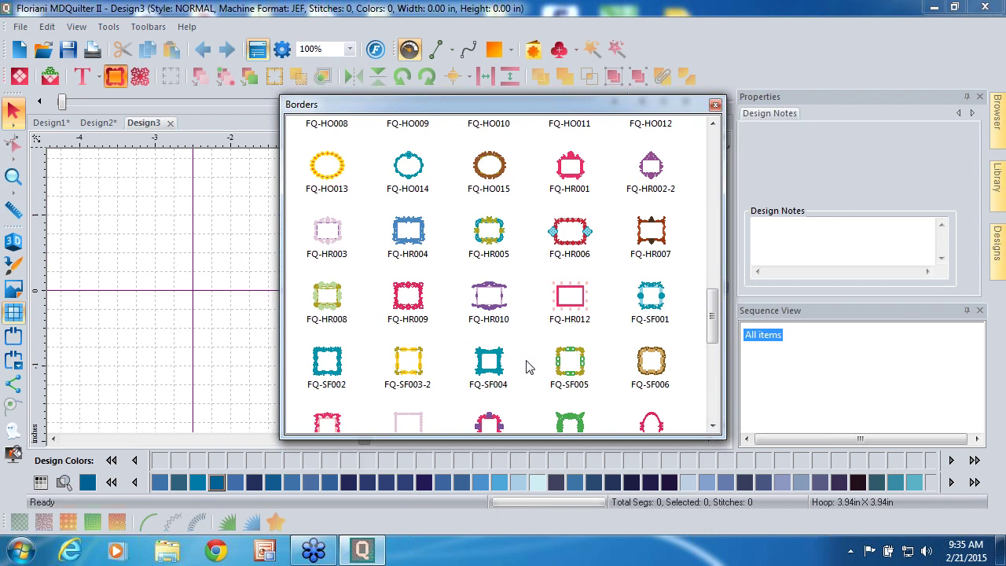
pyautogui.click(713, 425)
pyautogui.click(713, 425)
pyautogui.click(713, 425)
pyautogui.click(713, 425)
pyautogui.click(712, 425)
pyautogui.click(712, 425)
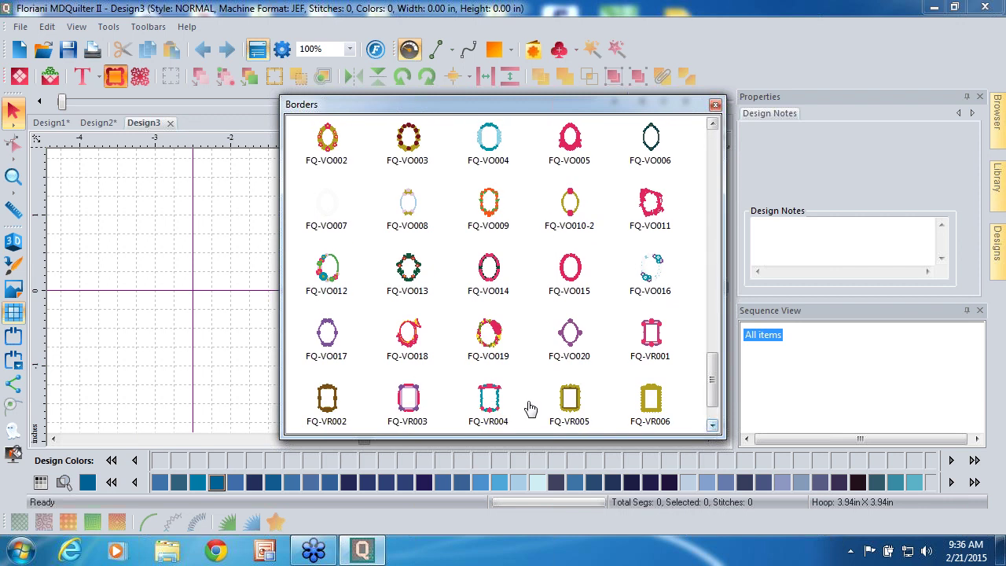
pyautogui.doubleClick(417, 402)
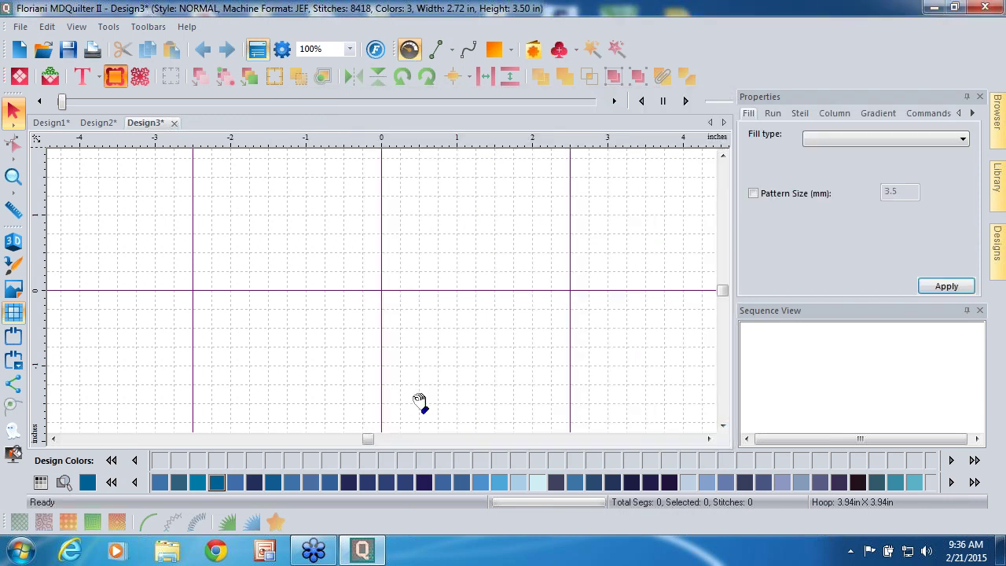
# Step: Place the inserted border in the design and rotate it 90 degrees clockwise to a horizontal orientation
pyautogui.click(561, 364)
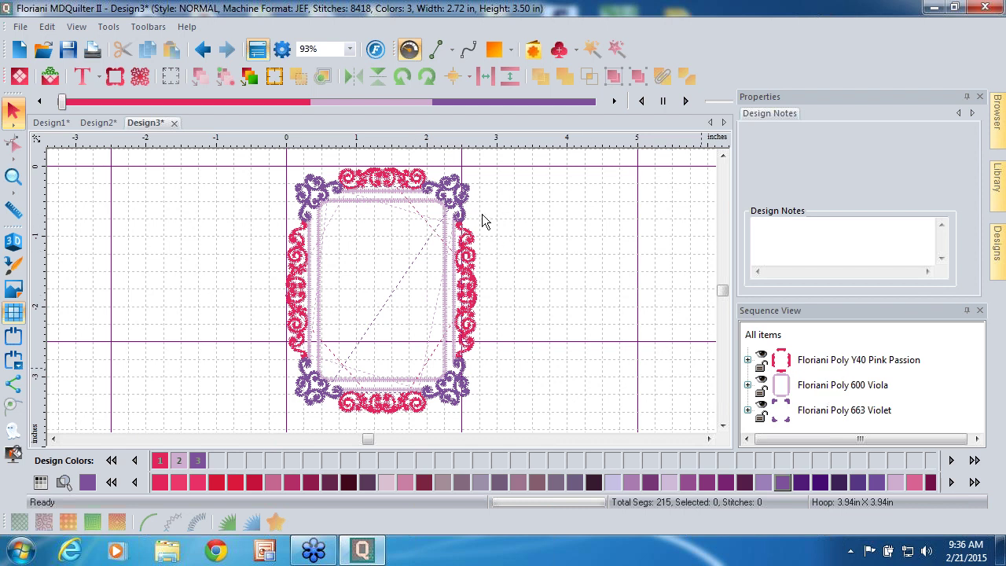
pyautogui.click(407, 180)
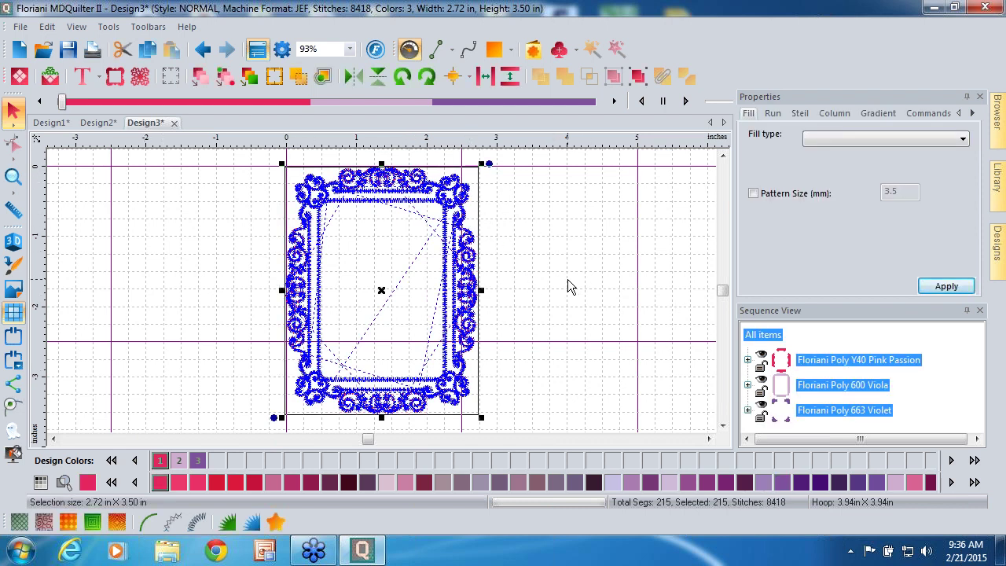
pyautogui.click(426, 79)
pyautogui.click(427, 79)
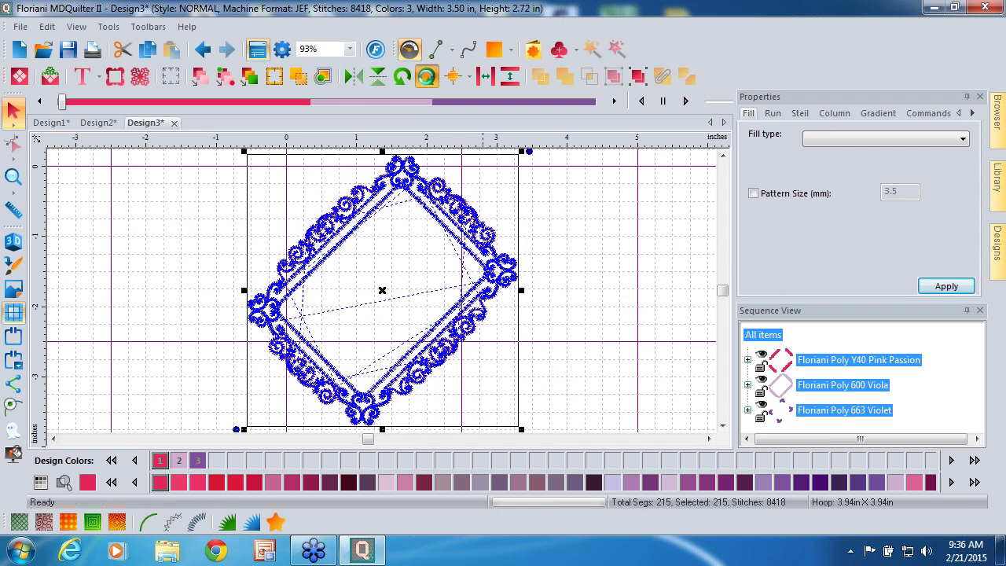
pyautogui.click(557, 252)
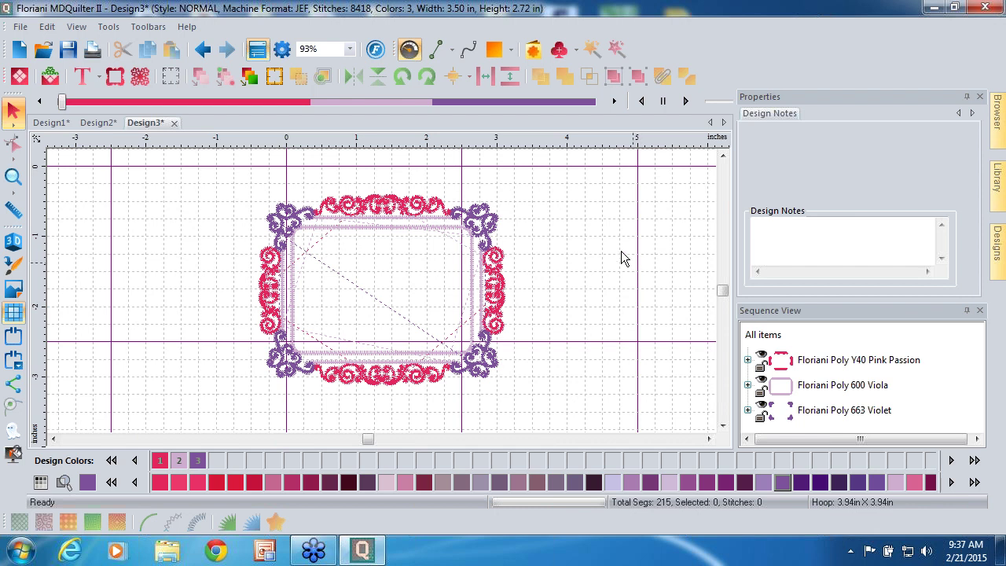
# Step: Create a new blank design and load 4star.JPG from the Floriani Images backdrops folder as its backdrop
pyautogui.click(20, 51)
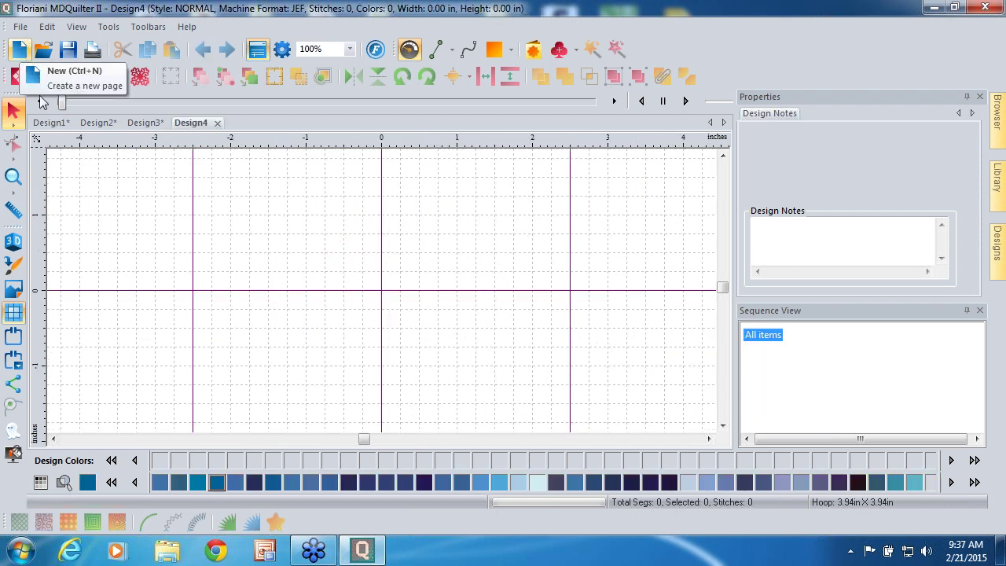
pyautogui.click(13, 291)
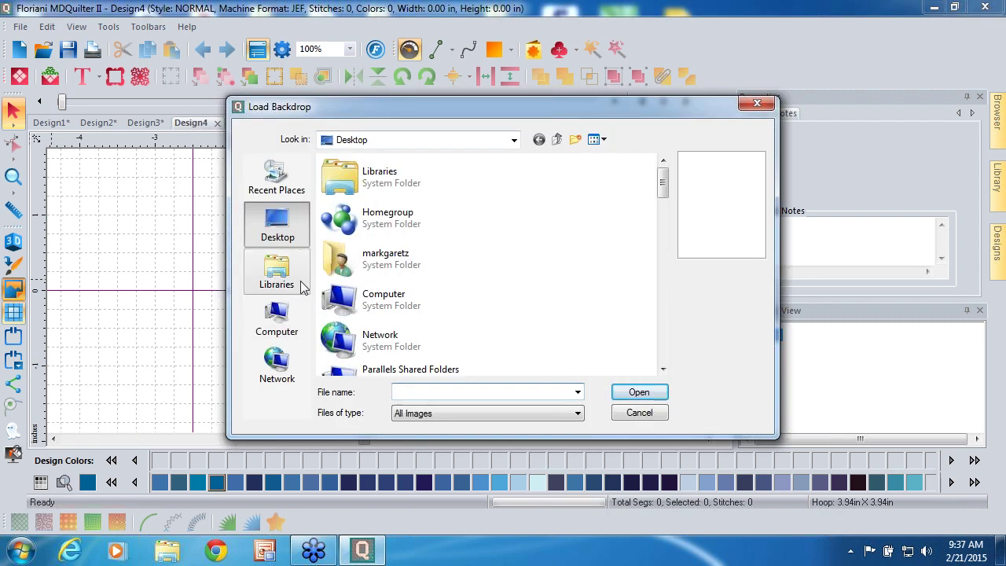
pyautogui.doubleClick(404, 305)
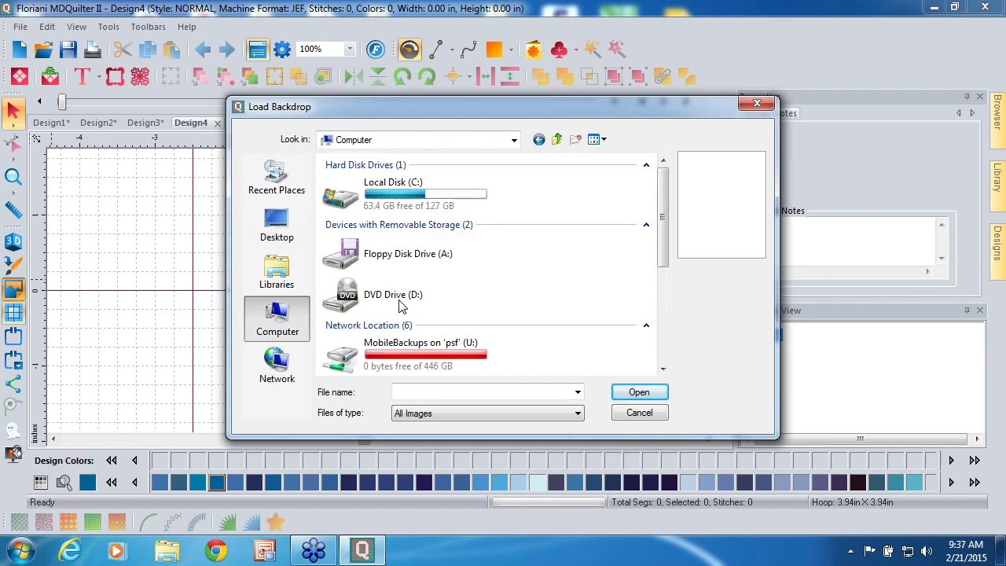
pyautogui.doubleClick(404, 196)
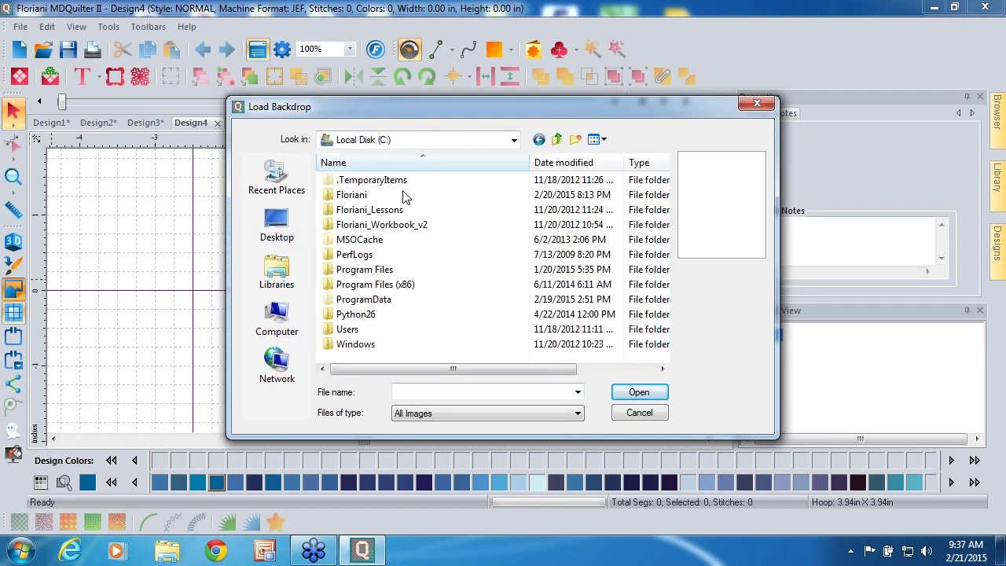
pyautogui.doubleClick(361, 198)
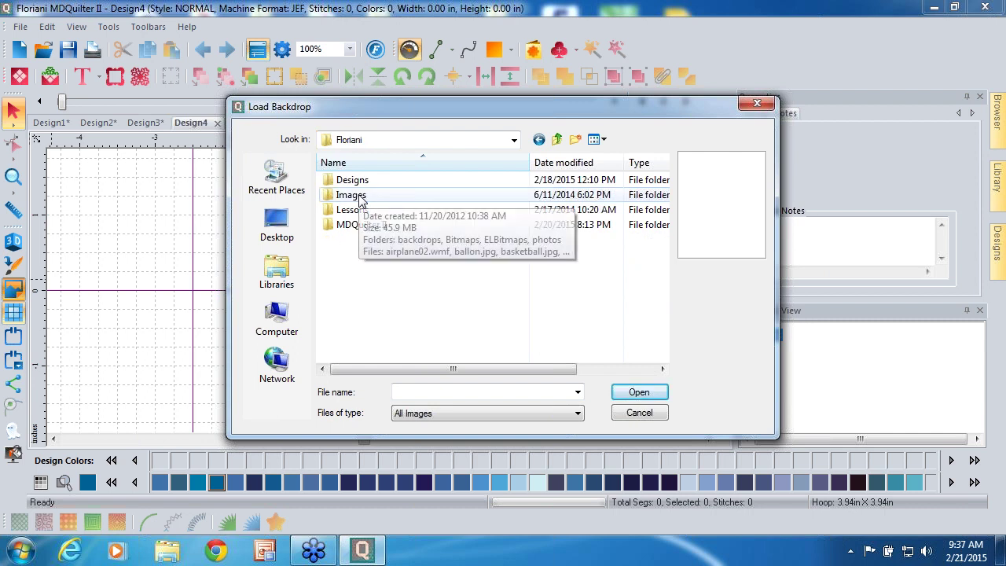
pyautogui.doubleClick(360, 196)
pyautogui.doubleClick(358, 198)
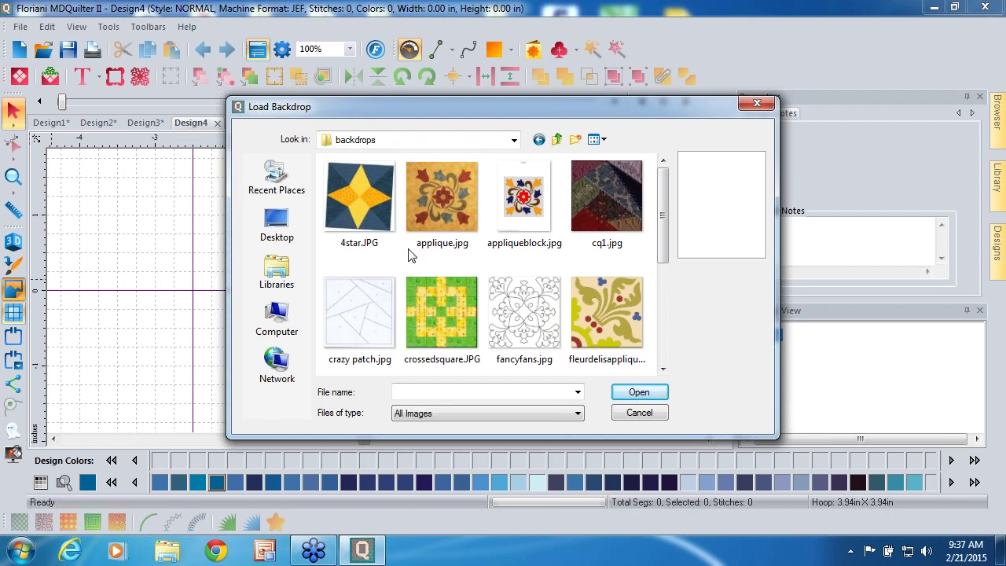
pyautogui.click(347, 194)
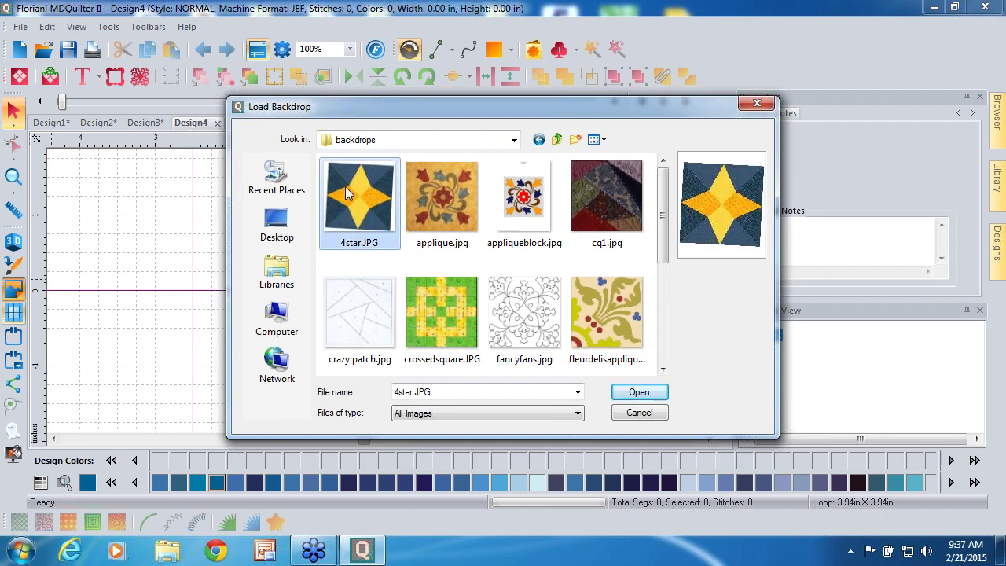
pyautogui.click(649, 395)
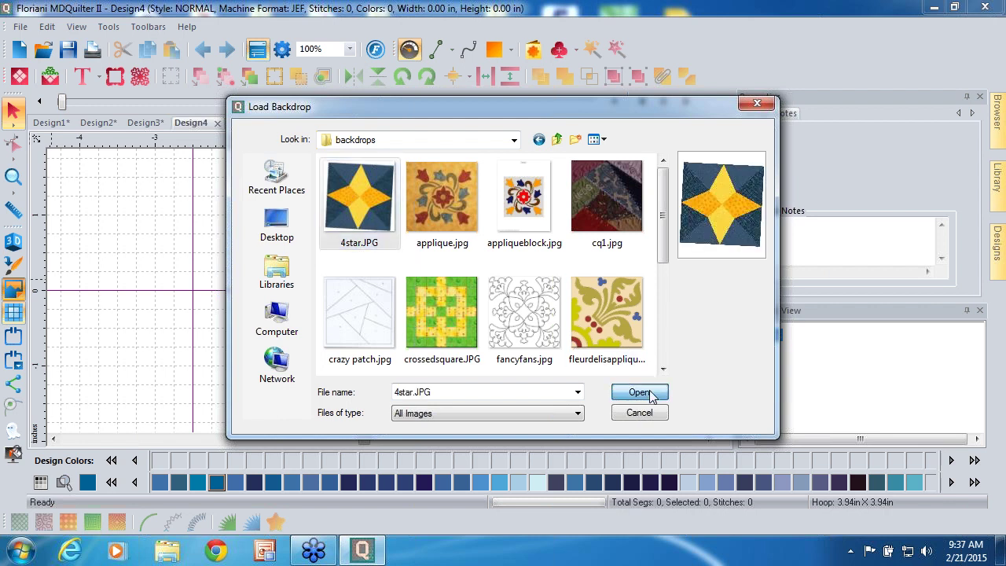
pyautogui.click(651, 396)
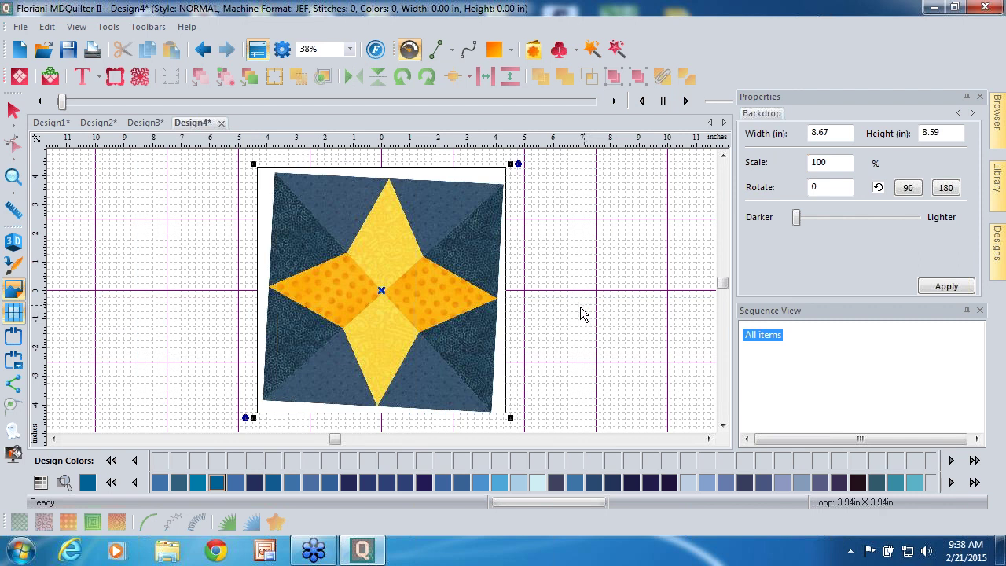
# Step: Straighten the star block backdrop with Define Horizon along the block's upper edge, from corner to corner
pyautogui.rightClick(417, 215)
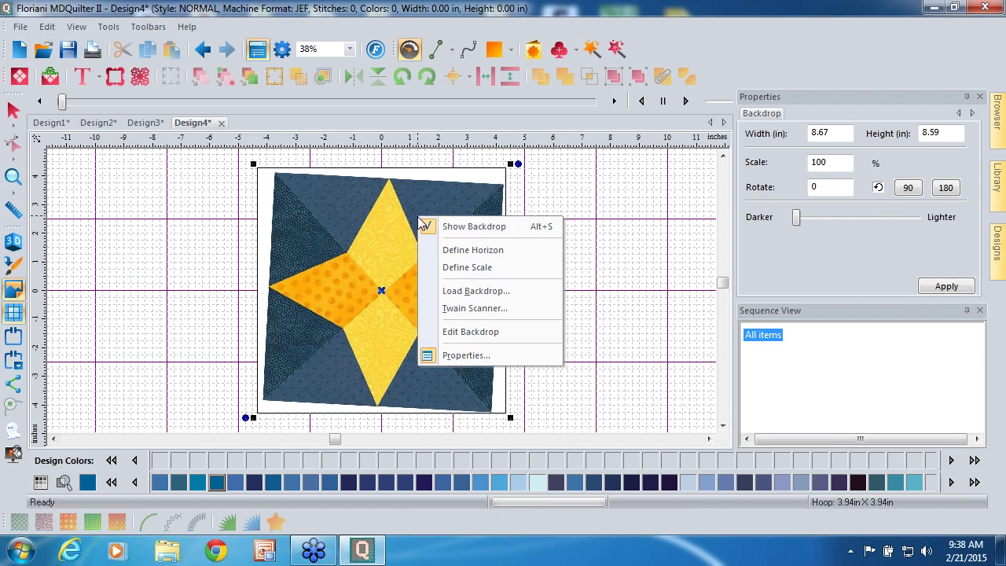
pyautogui.click(440, 248)
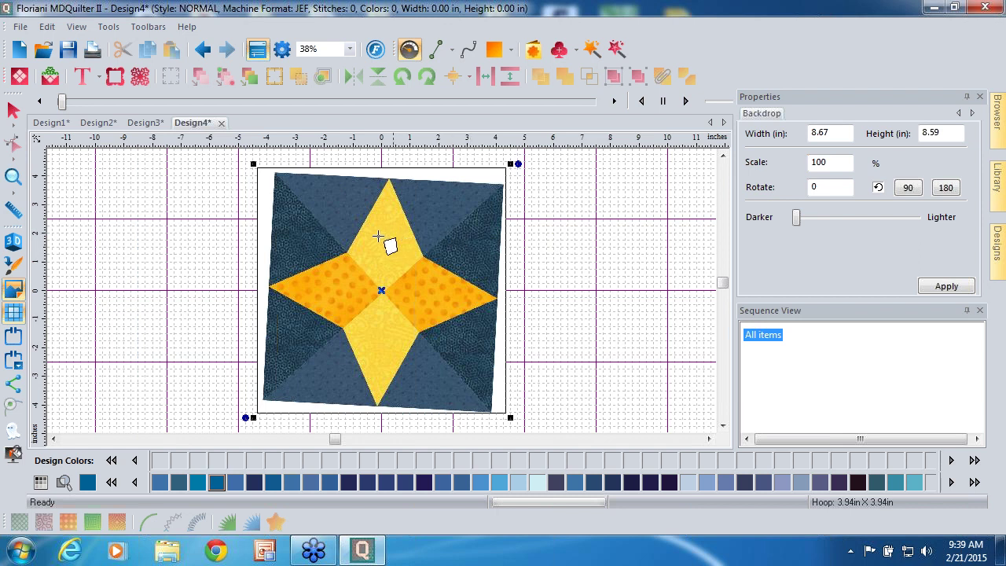
pyautogui.click(274, 173)
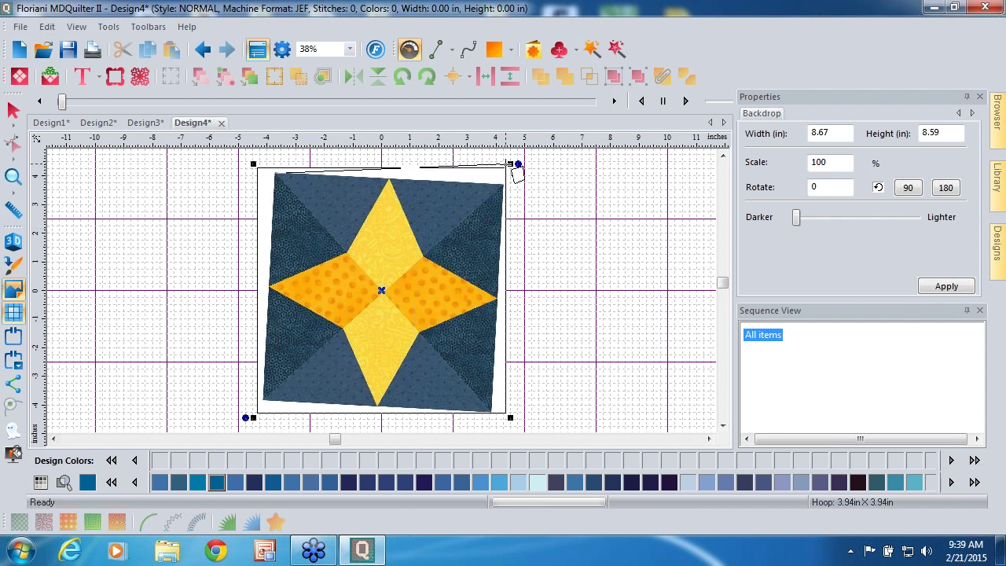
pyautogui.click(500, 184)
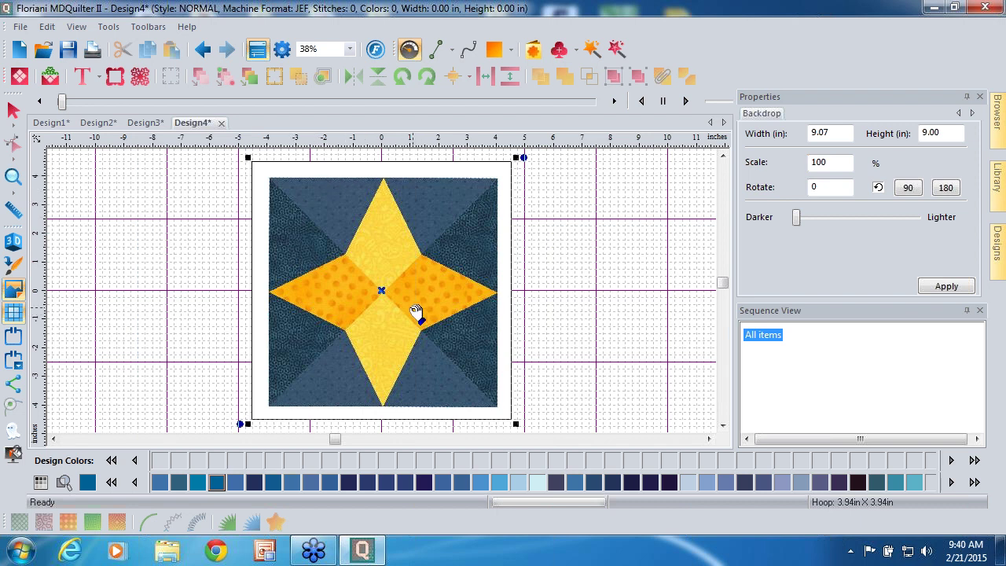
# Step: Define the backdrop's scale by setting the distance between the star's left and right points to 10 in
pyautogui.rightClick(310, 275)
pyautogui.click(381, 324)
pyautogui.moveTo(270, 292); pyautogui.dragTo(500, 294)
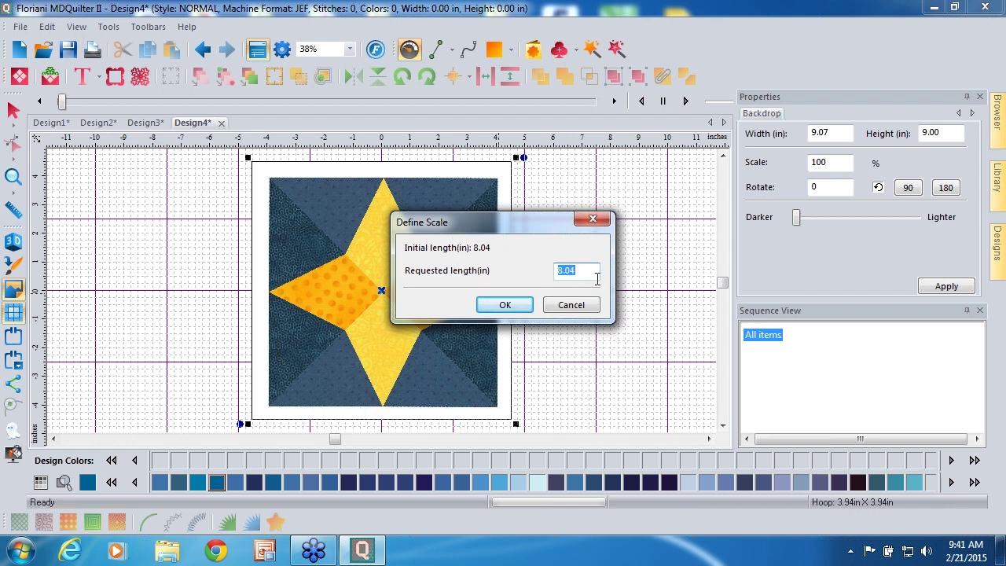
pyautogui.write('10')
pyautogui.click(506, 307)
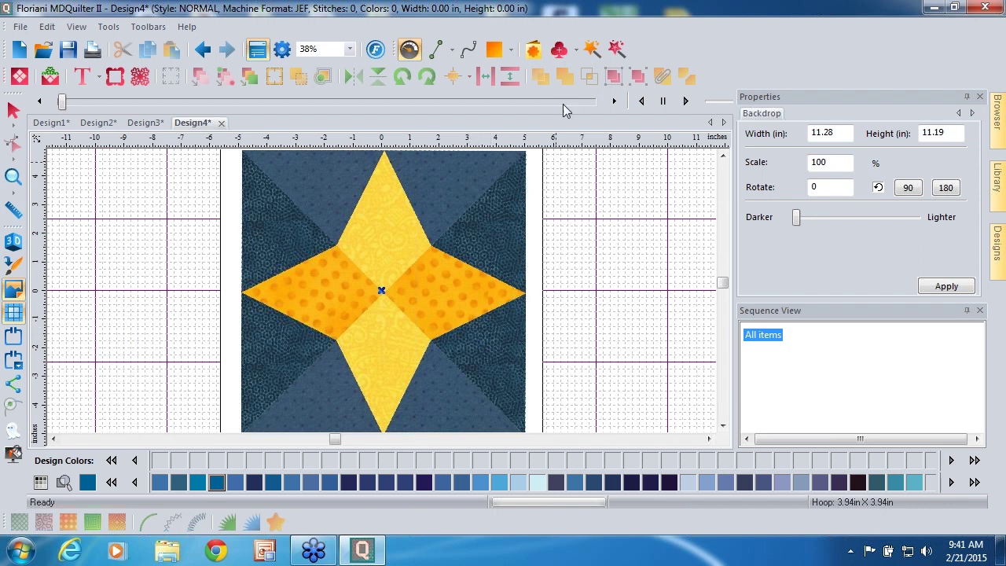
# Step: Draw a Crazy Quilting line with motif CSS 001 from the block's upper-right corner to the star's nearest inner corner
pyautogui.click(577, 52)
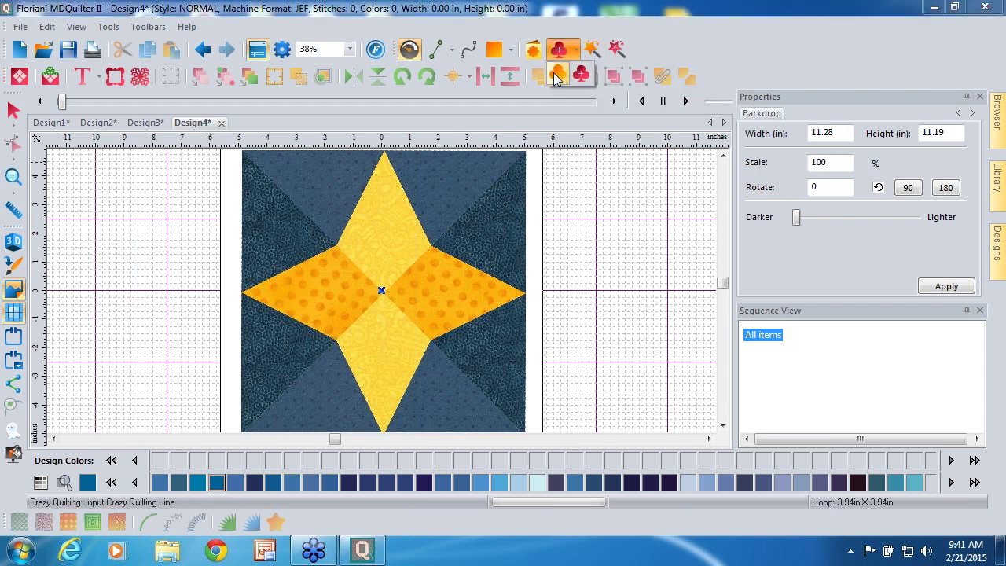
pyautogui.click(556, 75)
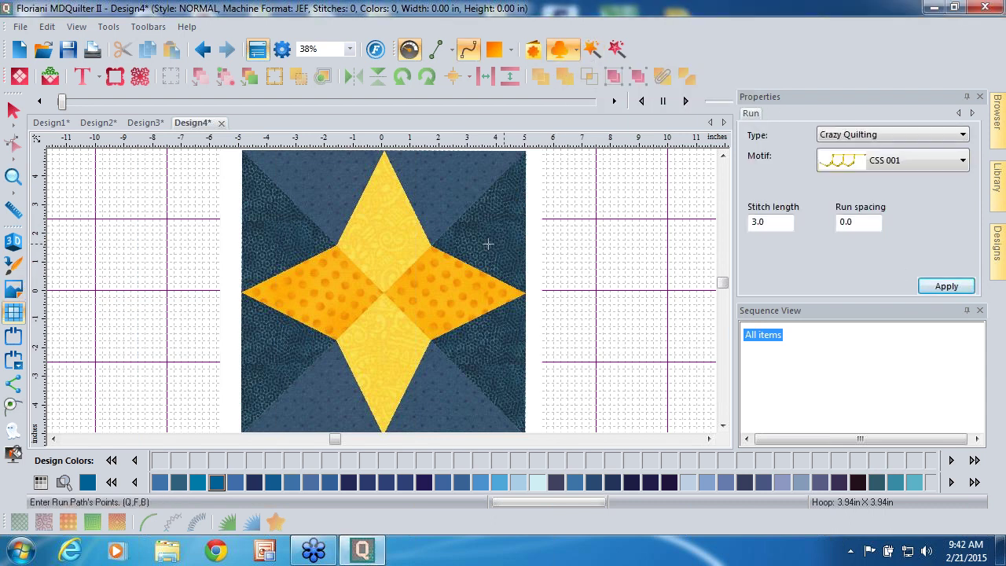
pyautogui.click(526, 152)
pyautogui.click(431, 247)
pyautogui.press('Return')
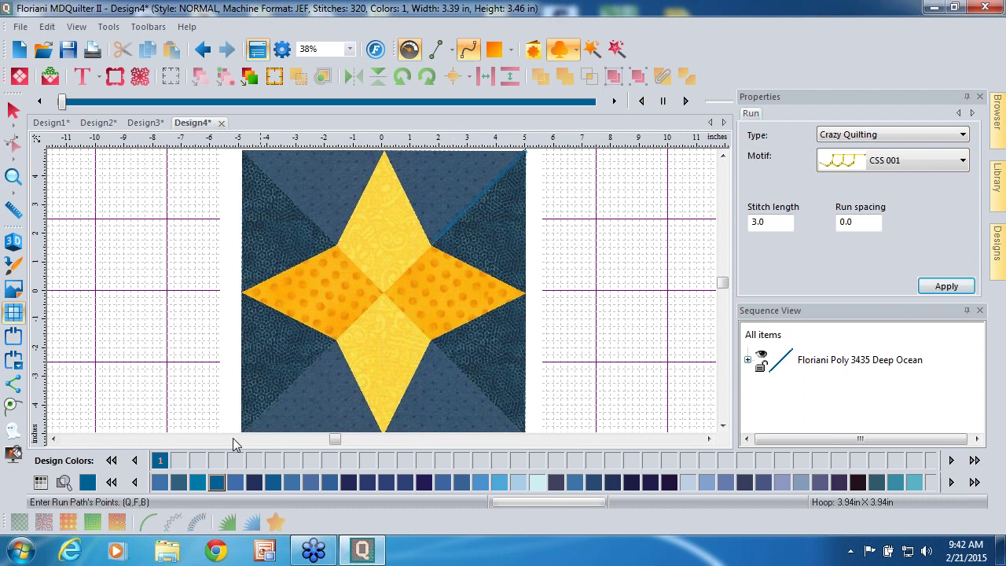
# Step: Recolour the Crazy Quilting line to Floriani Poly 361 Light Blue and set its stitch length to 6
pyautogui.click(829, 367)
pyautogui.click(538, 481)
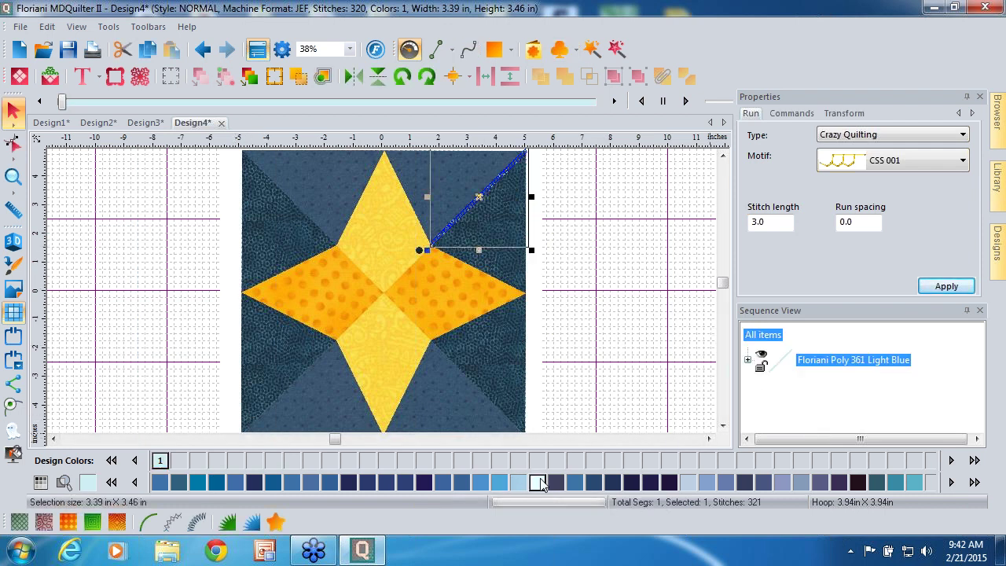
pyautogui.click(774, 222)
pyautogui.write('6')
pyautogui.click(931, 284)
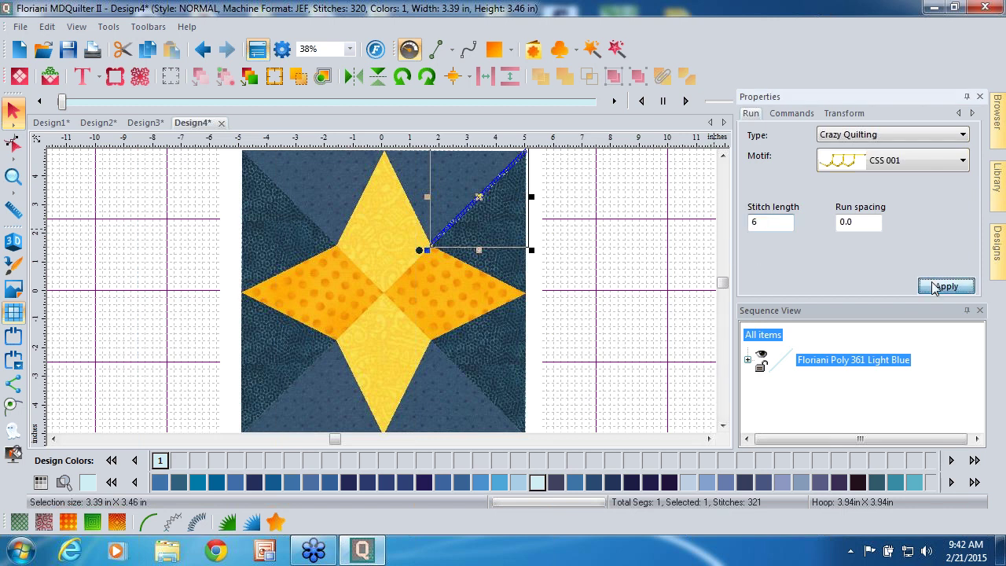
pyautogui.click(614, 307)
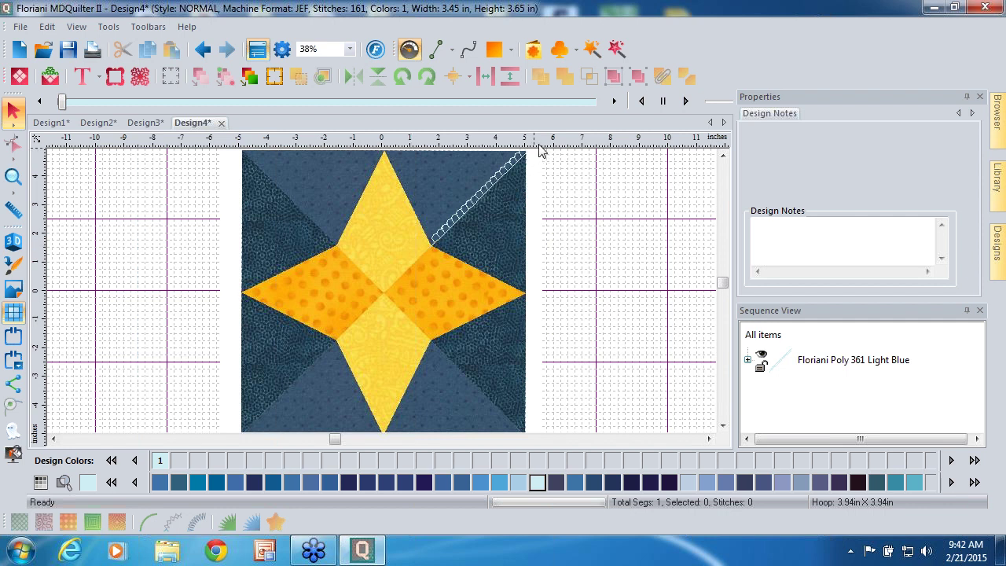
# Step: Delete the Crazy Quilting line from the block
pyautogui.click(445, 233)
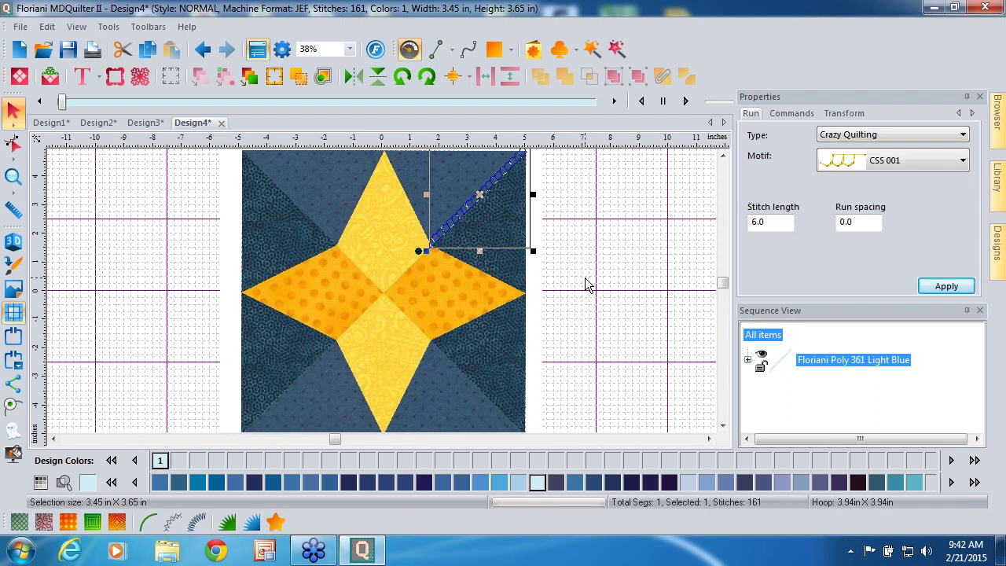
pyautogui.press('Delete')
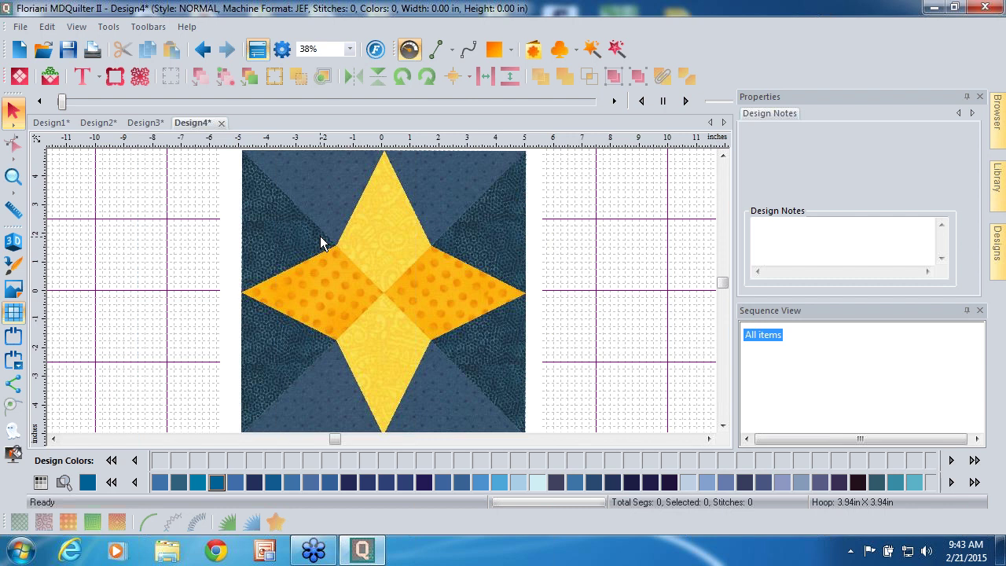
# Step: Trace a closed triangular artwork, about 4.9 × 3.3 in, over the blue patch between the block's upper-left corner and the star's upper point
pyautogui.click(436, 48)
pyautogui.click(439, 58)
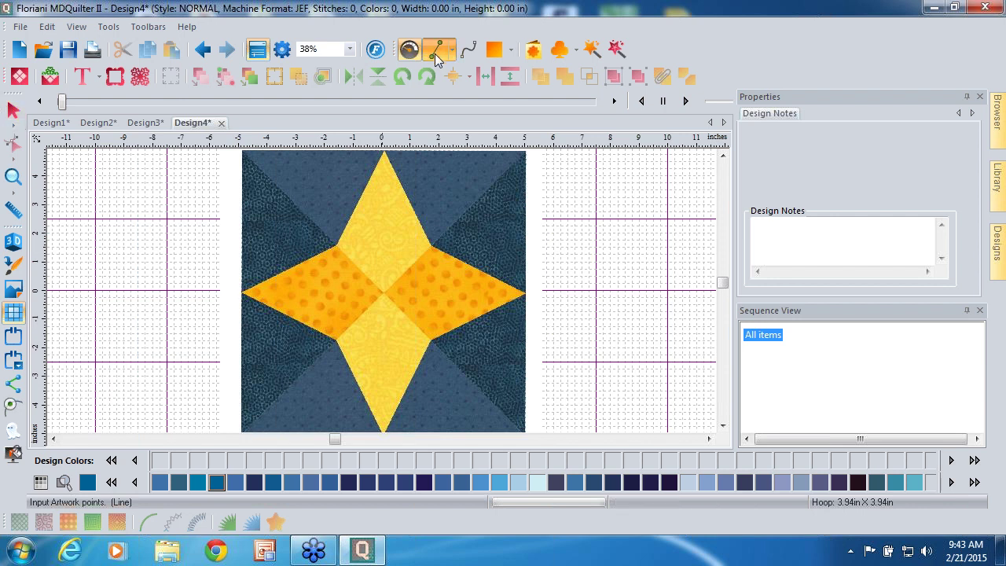
pyautogui.click(242, 152)
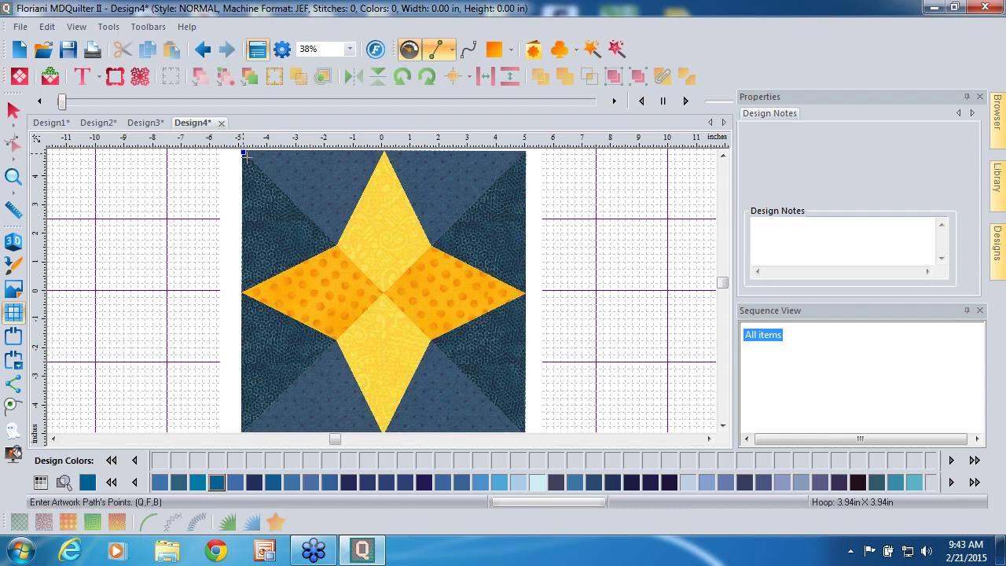
pyautogui.click(337, 245)
pyautogui.click(384, 152)
pyautogui.click(245, 153)
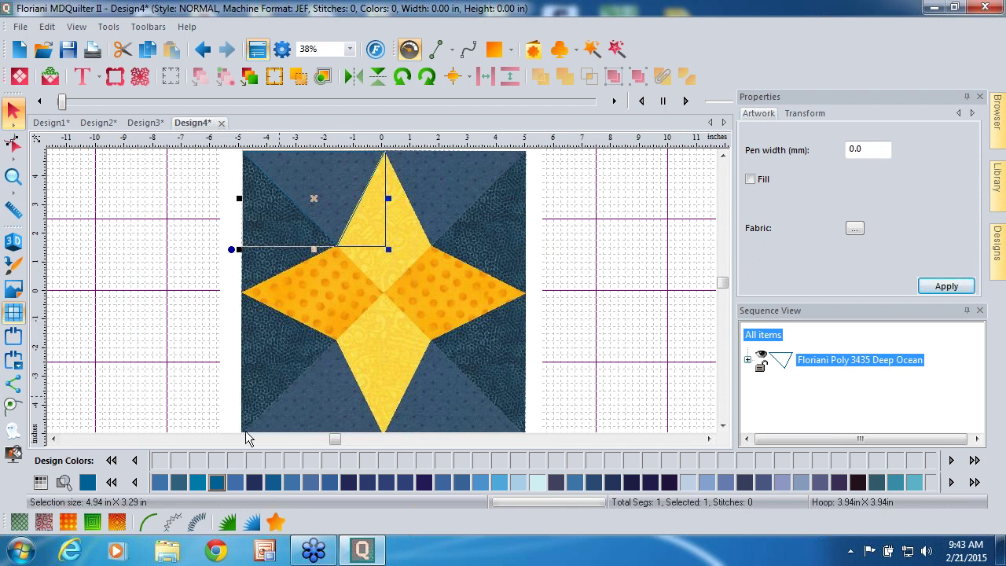
# Step: Find yellow among the thread colours and recolour the triangle artwork to Floriani Poly 544 Amber Yellow
pyautogui.click(64, 482)
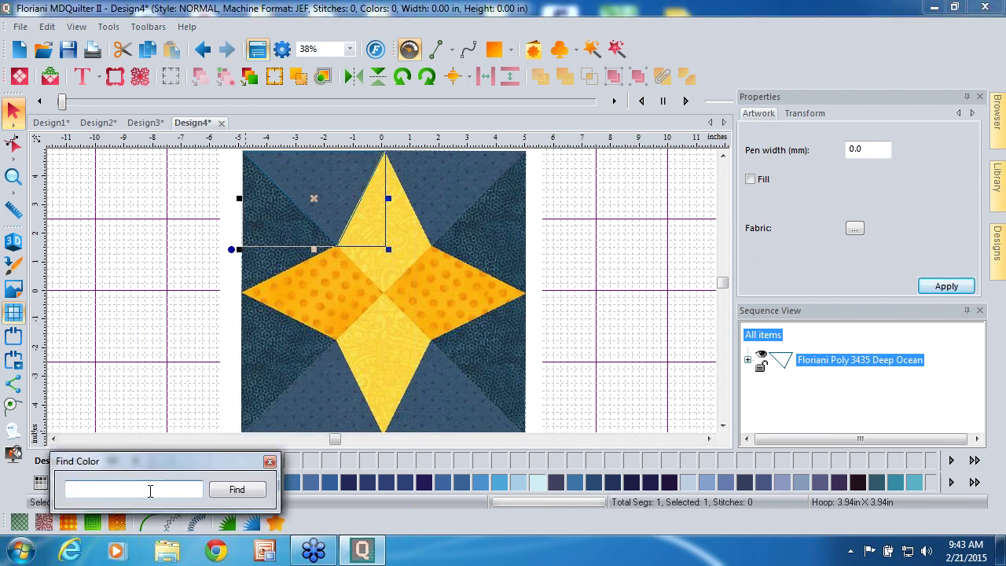
pyautogui.write('yelle')
pyautogui.press('BackSpace')
pyautogui.press('BackSpace')
pyautogui.write('ow')
pyautogui.press('BackSpace')
pyautogui.press('BackSpace')
pyautogui.write('low')
pyautogui.click(236, 491)
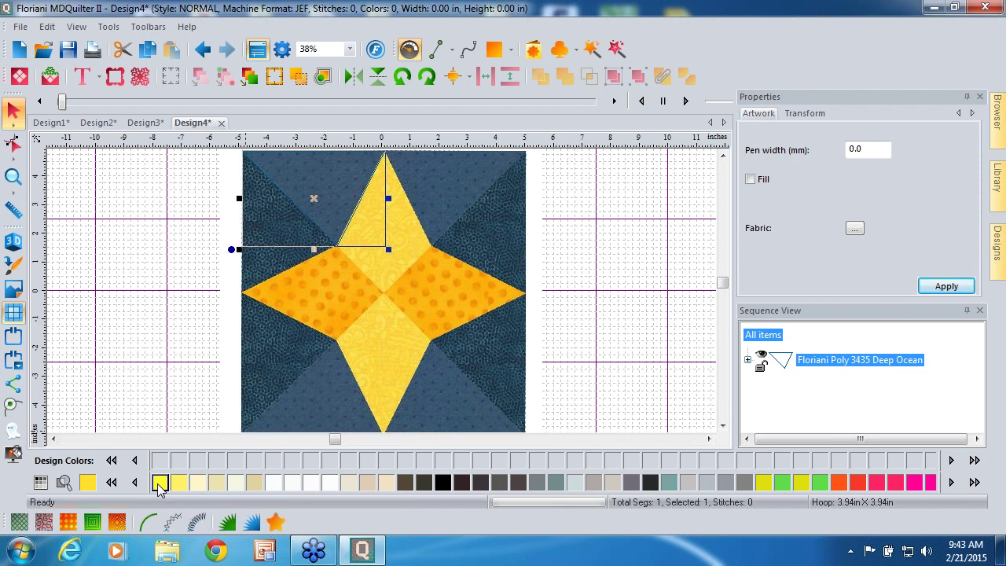
pyautogui.click(160, 483)
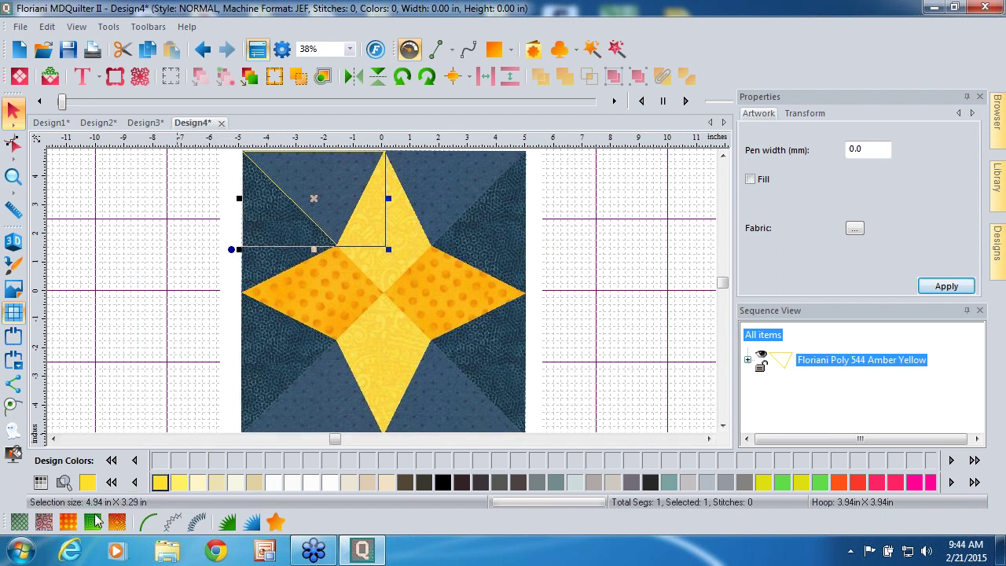
# Step: Apply Auto Stipple to the triangle artwork in the block's upper-left patch and deselect it
pyautogui.click(45, 525)
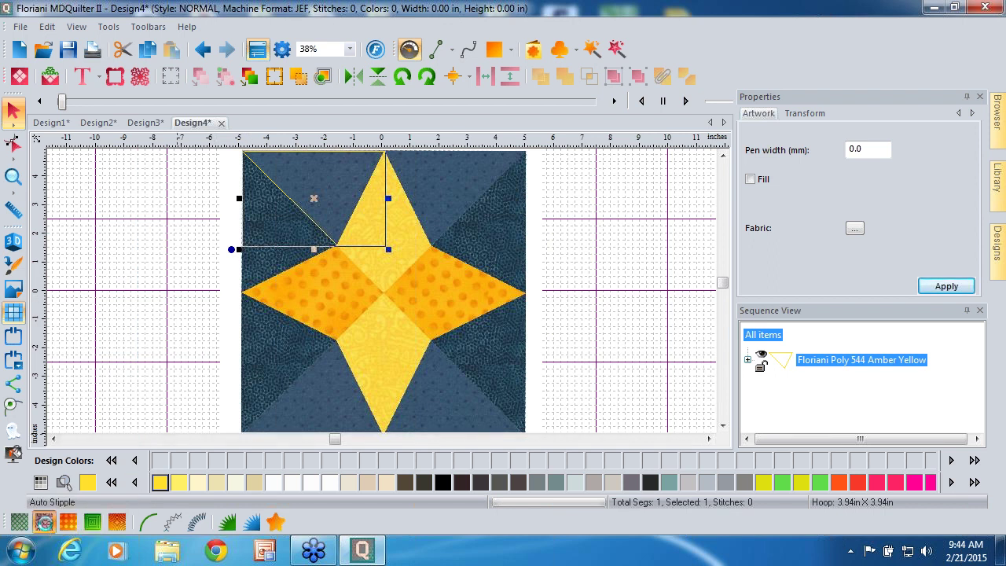
pyautogui.click(165, 290)
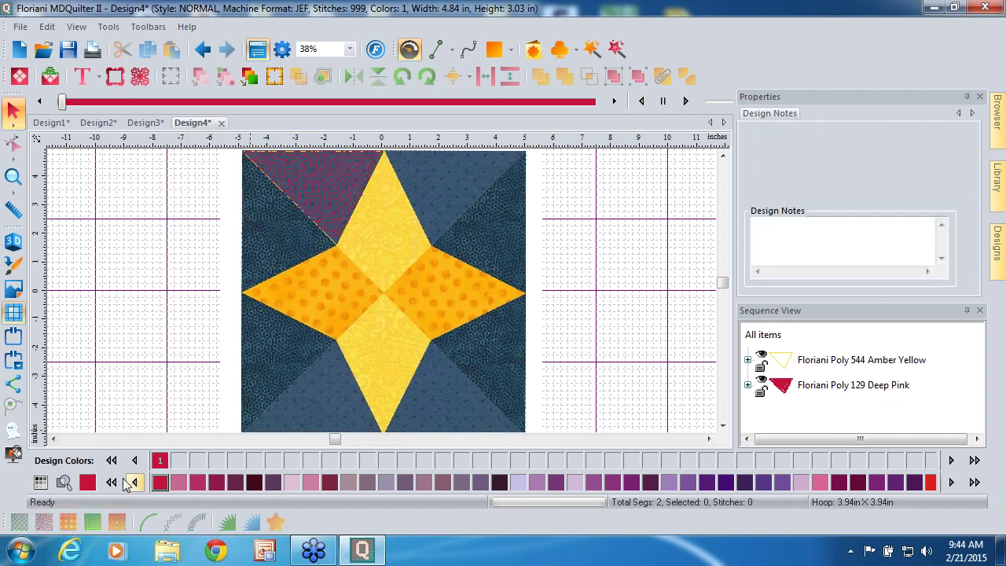
pyautogui.click(64, 483)
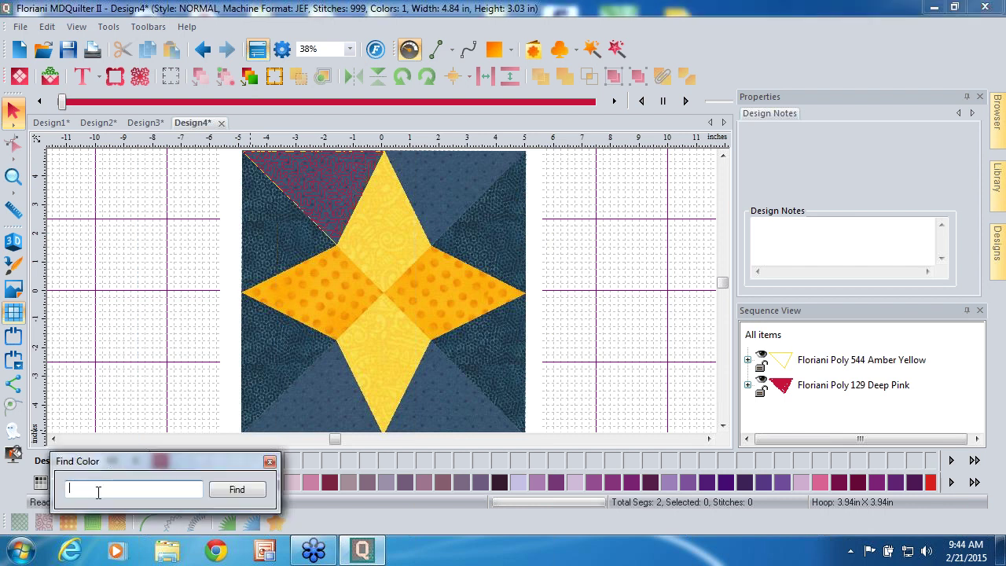
pyautogui.write('yellow')
pyautogui.click(256, 488)
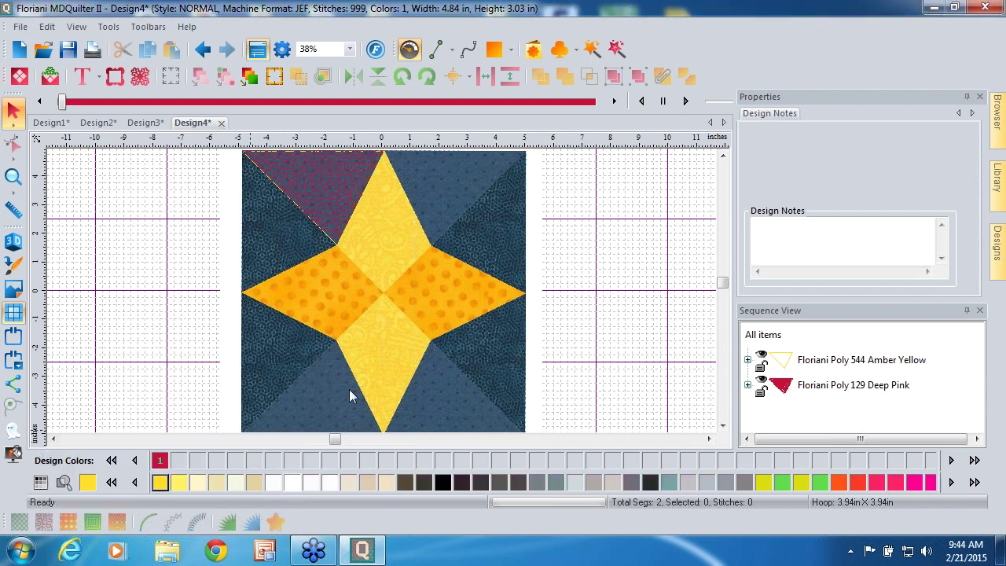
# Step: Find yellow among the thread colours, add Floriani Poly 544 Amber Yellow to the design palette and recolour the stipple fill with it
pyautogui.click(350, 223)
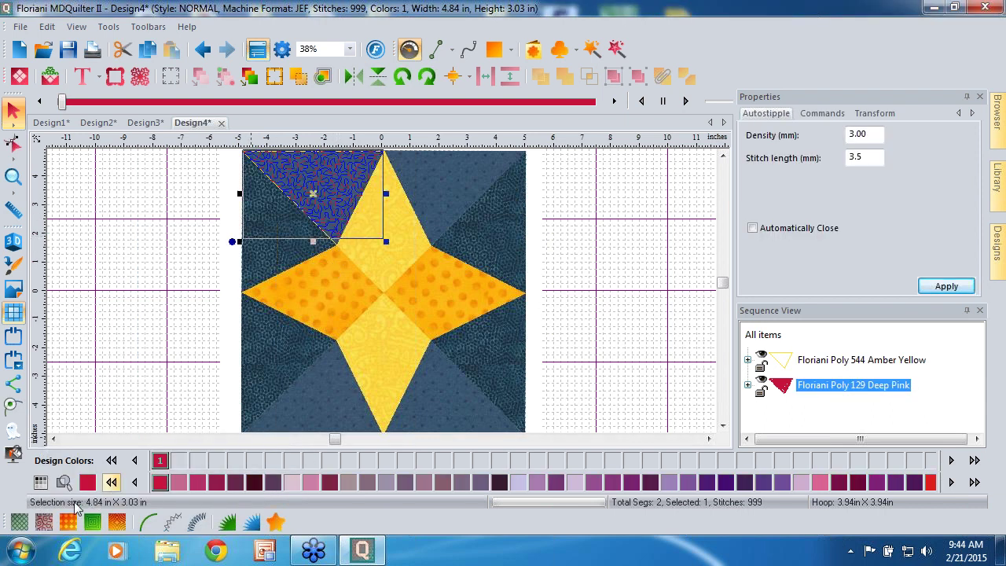
pyautogui.click(64, 482)
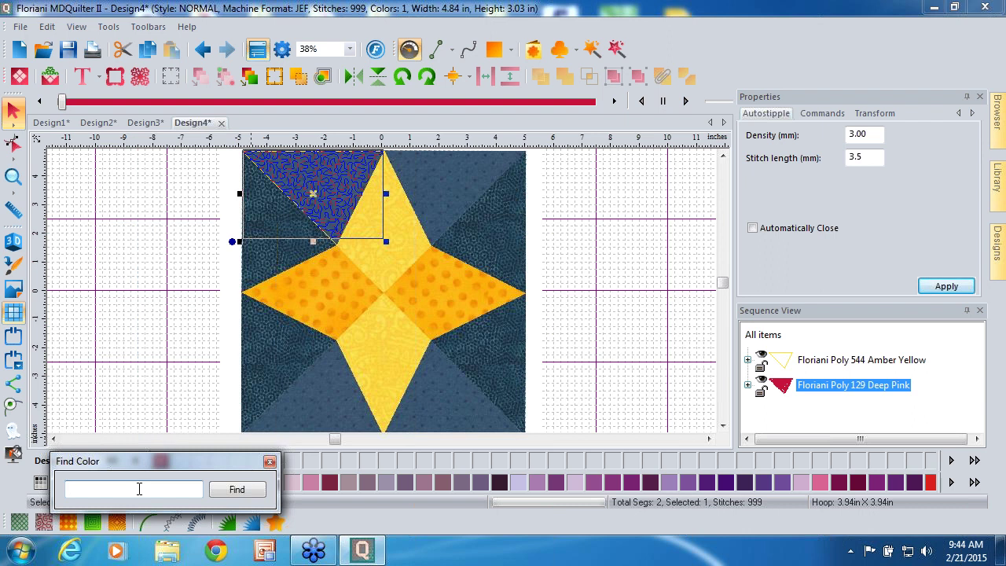
pyautogui.write('yellow')
pyautogui.click(233, 490)
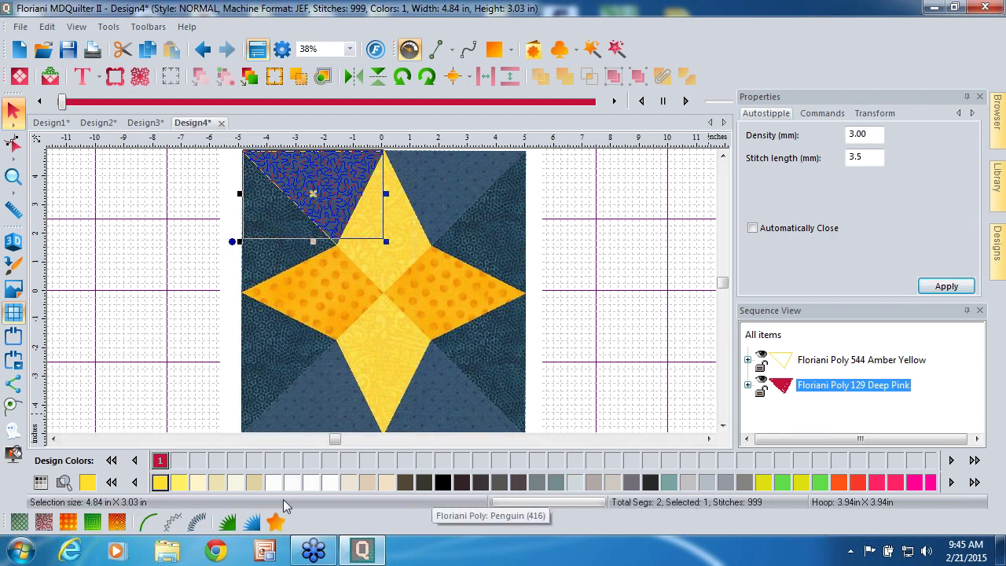
pyautogui.rightClick(161, 487)
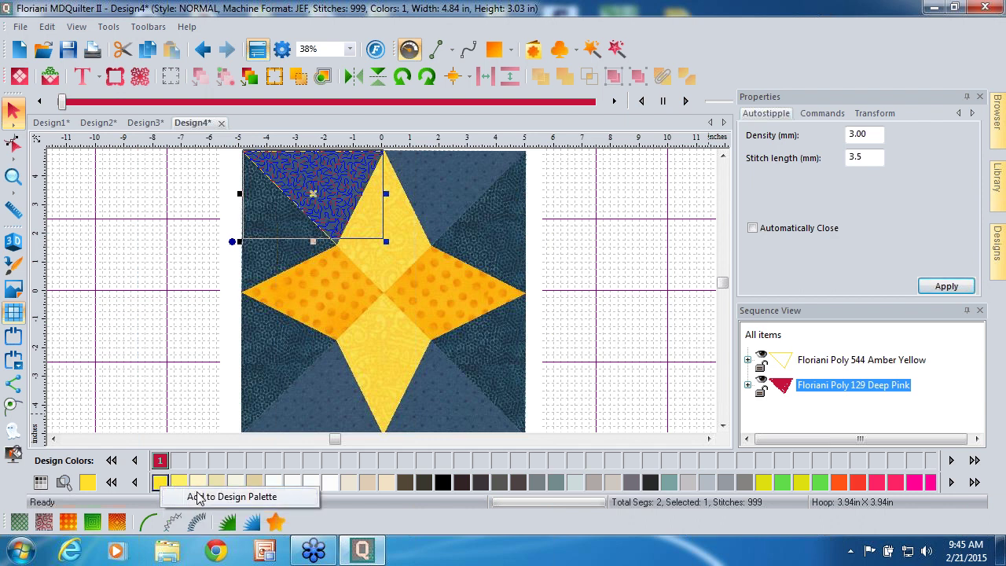
pyautogui.click(203, 496)
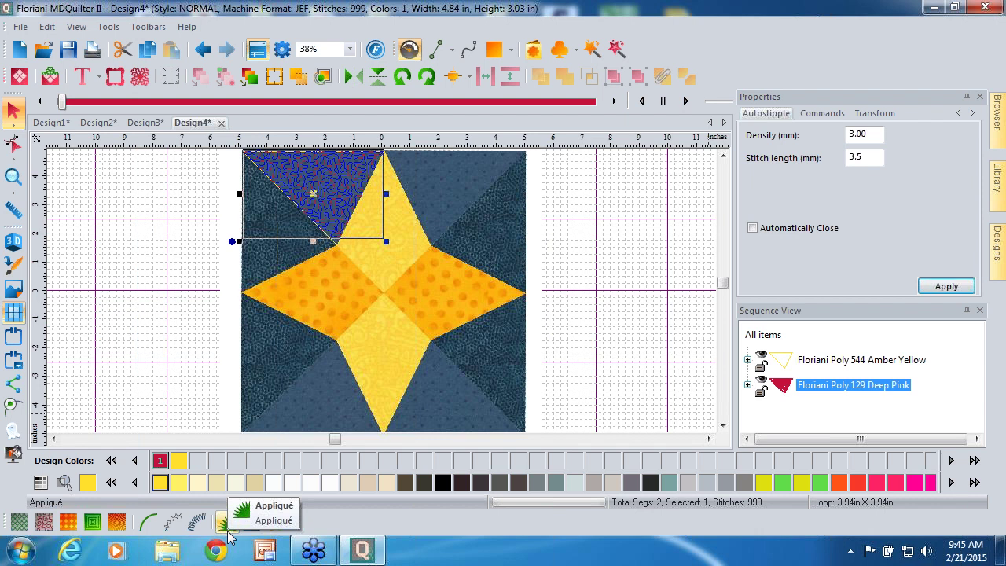
pyautogui.click(182, 460)
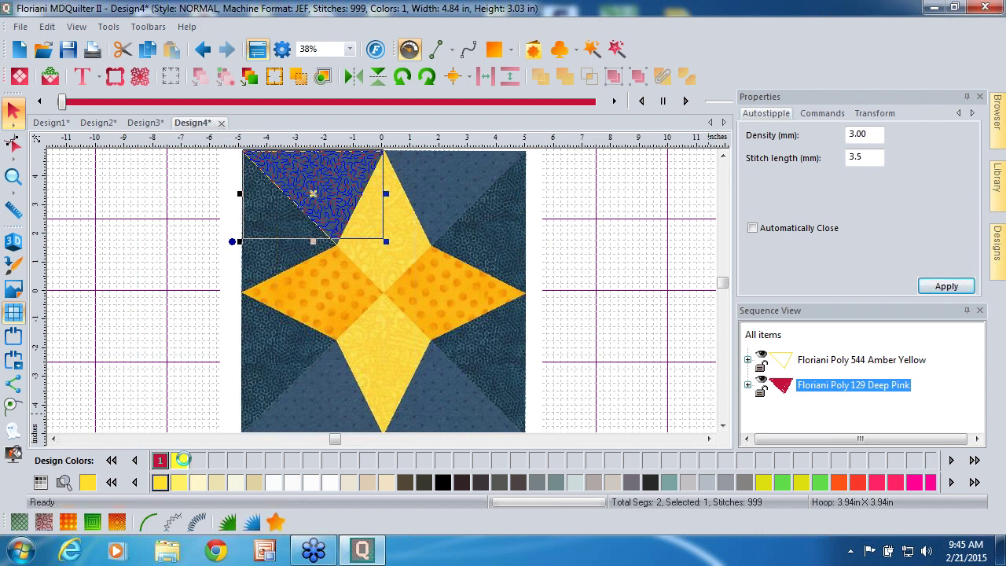
pyautogui.click(162, 385)
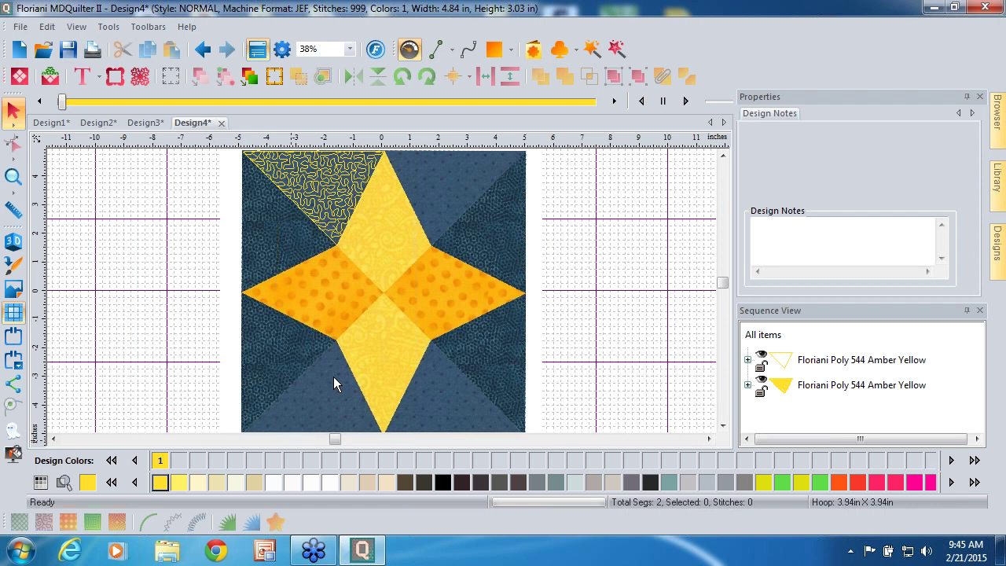
# Step: Set the stipple fill's density to 6.00 mm and apply it, then deselect the fill
pyautogui.click(322, 210)
pyautogui.doubleClick(879, 138)
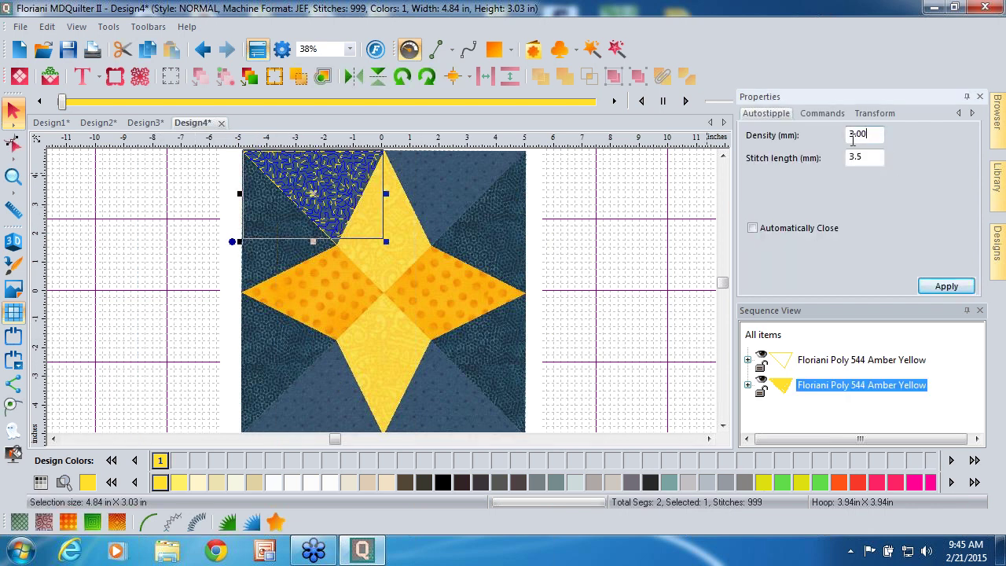
pyautogui.write('6')
pyautogui.click(950, 287)
pyautogui.click(721, 317)
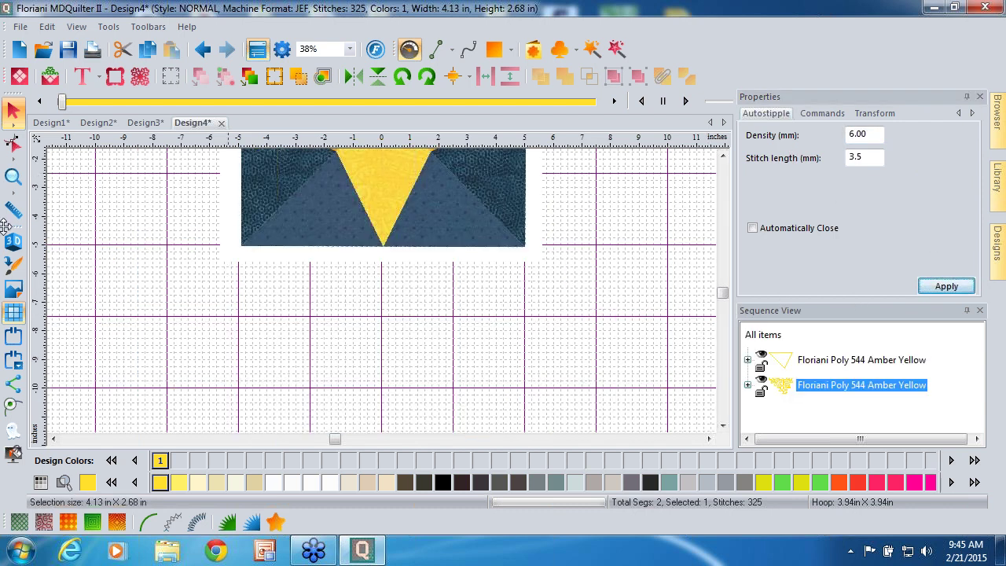
pyautogui.click(948, 286)
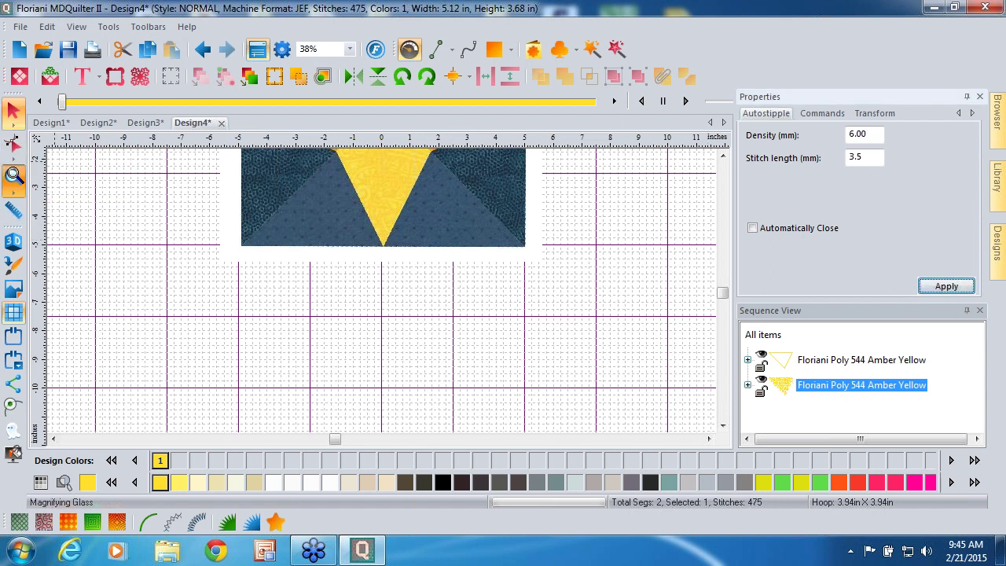
pyautogui.click(13, 177)
pyautogui.click(135, 252)
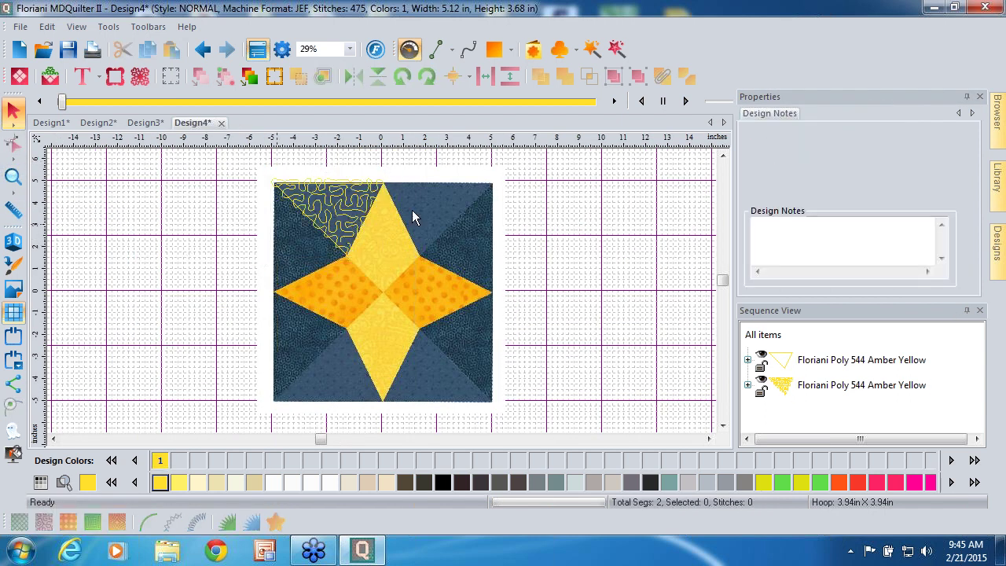
# Step: Try to shrink the stipple fill freehand from its sides to about 4.05 × 2.57 in within the upper-left blue patch
pyautogui.click(318, 198)
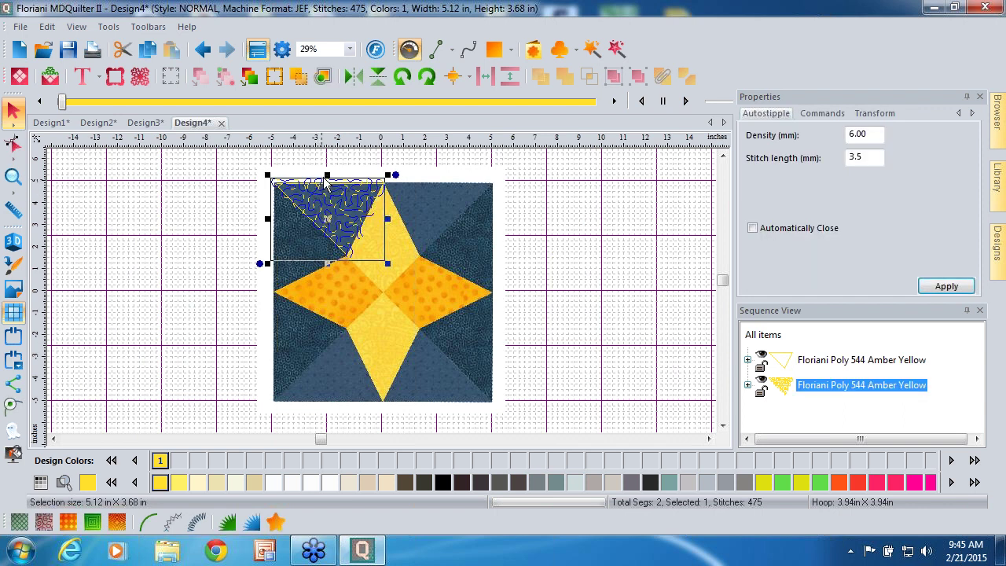
pyautogui.moveTo(327, 173); pyautogui.dragTo(327, 180)
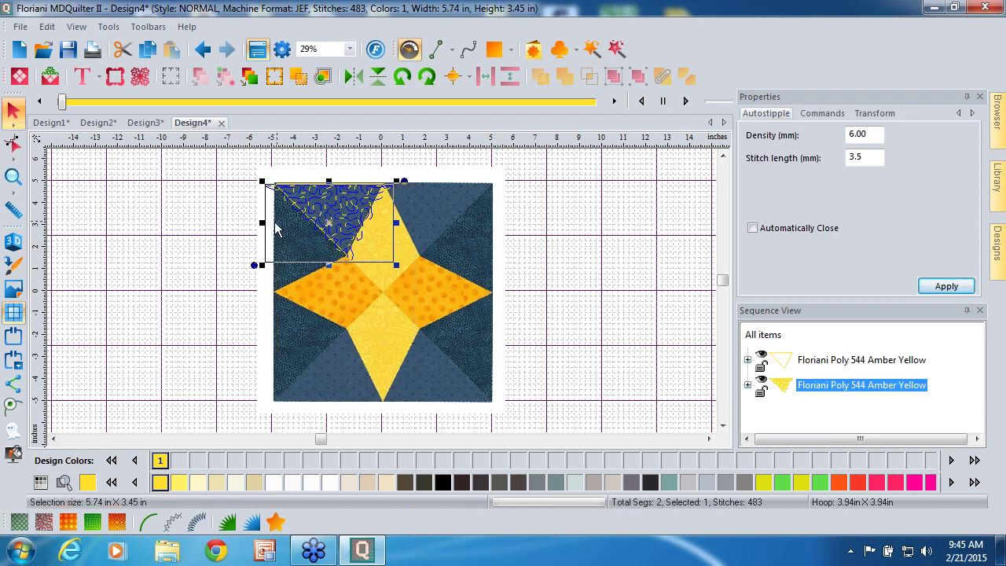
pyautogui.moveTo(266, 223); pyautogui.dragTo(279, 223)
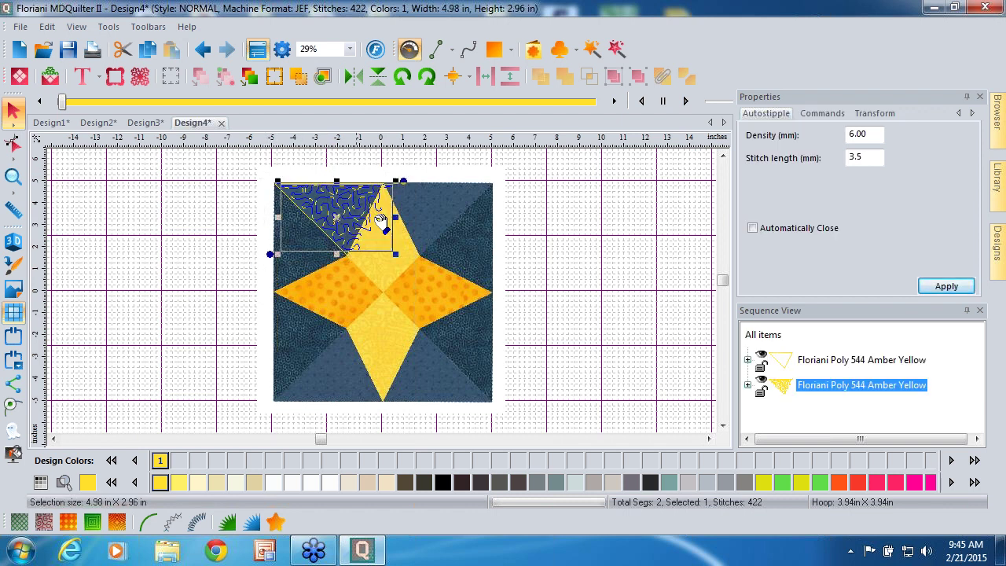
pyautogui.moveTo(396, 218); pyautogui.dragTo(377, 217)
pyautogui.moveTo(327, 252); pyautogui.dragTo(328, 242)
pyautogui.click(562, 275)
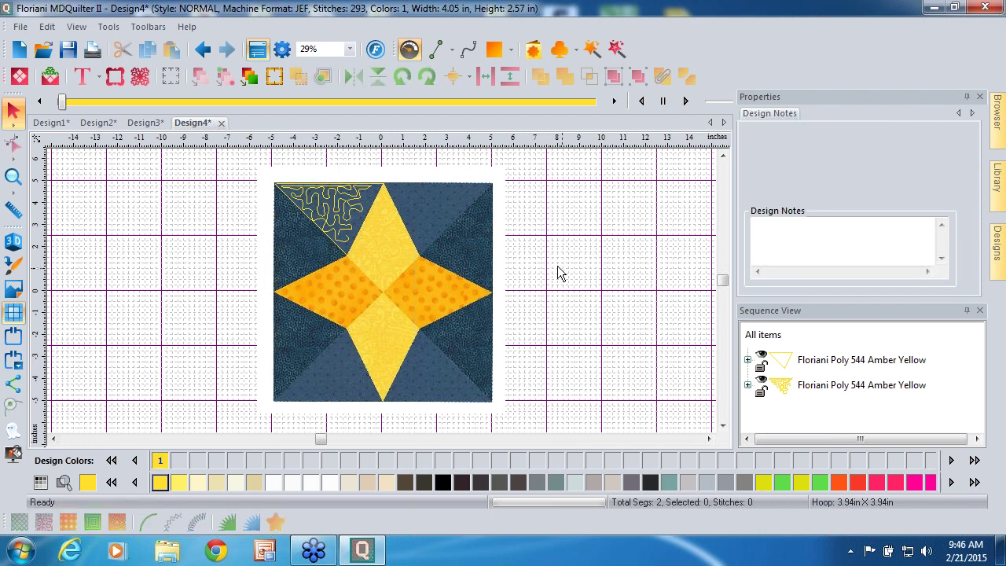
# Step: Undo the freehand resizing of the stipple fill
pyautogui.click(202, 49)
pyautogui.click(202, 49)
pyautogui.click(203, 49)
pyautogui.click(203, 49)
pyautogui.click(202, 50)
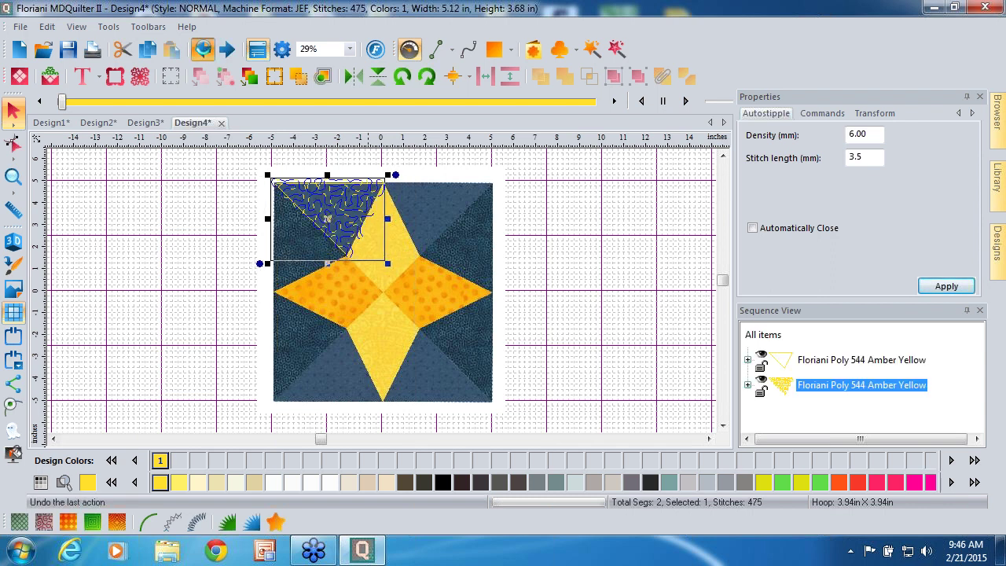
pyautogui.click(227, 51)
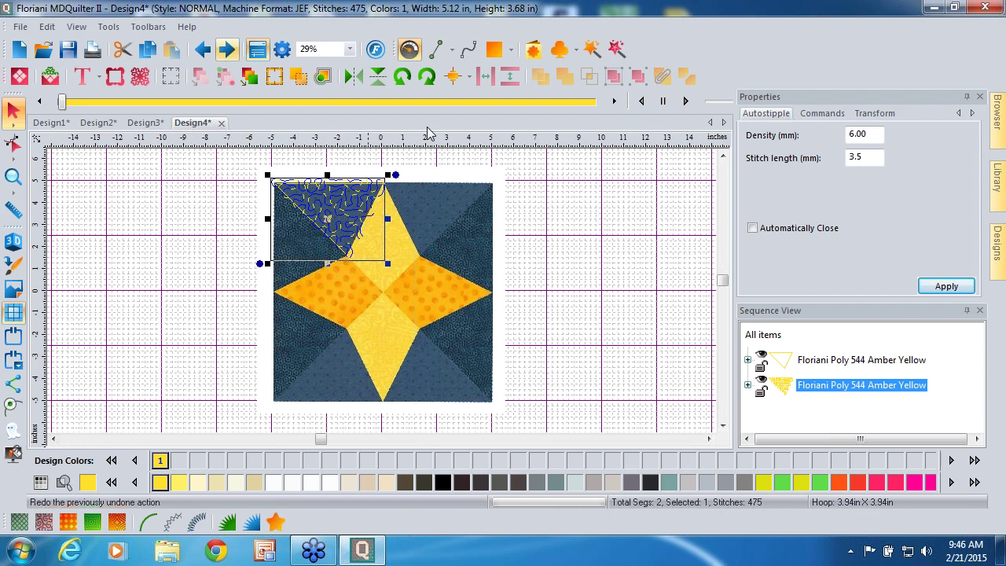
# Step: Scale the stipple fill to 90% in width and height with its aspect ratio maintained, and deselect it
pyautogui.click(879, 114)
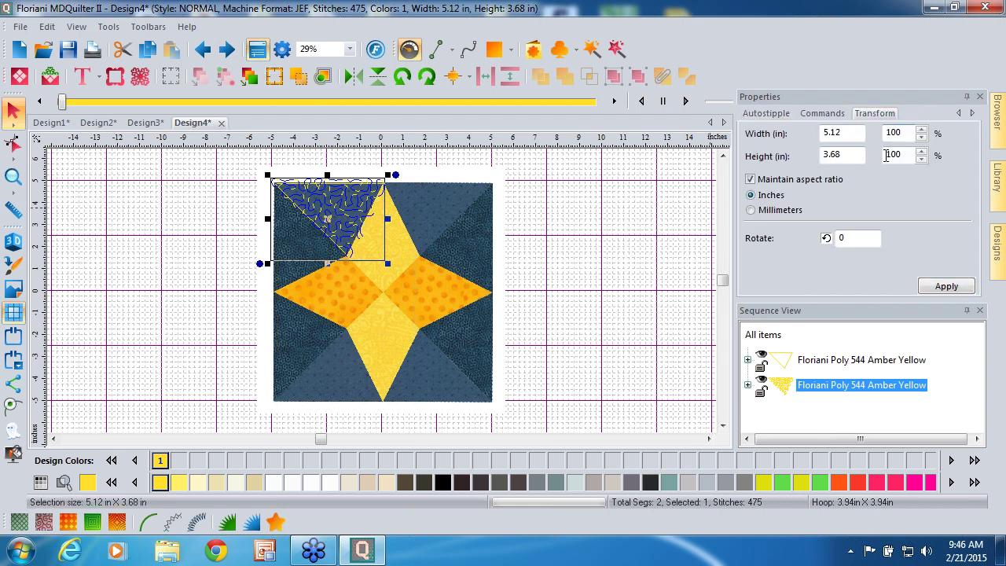
pyautogui.doubleClick(895, 133)
pyautogui.write('90')
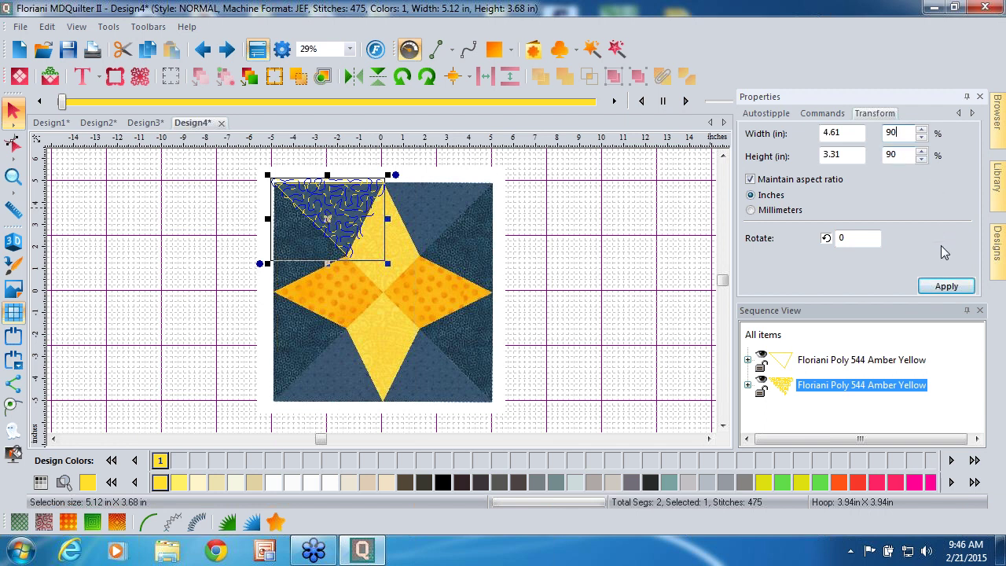
pyautogui.click(946, 286)
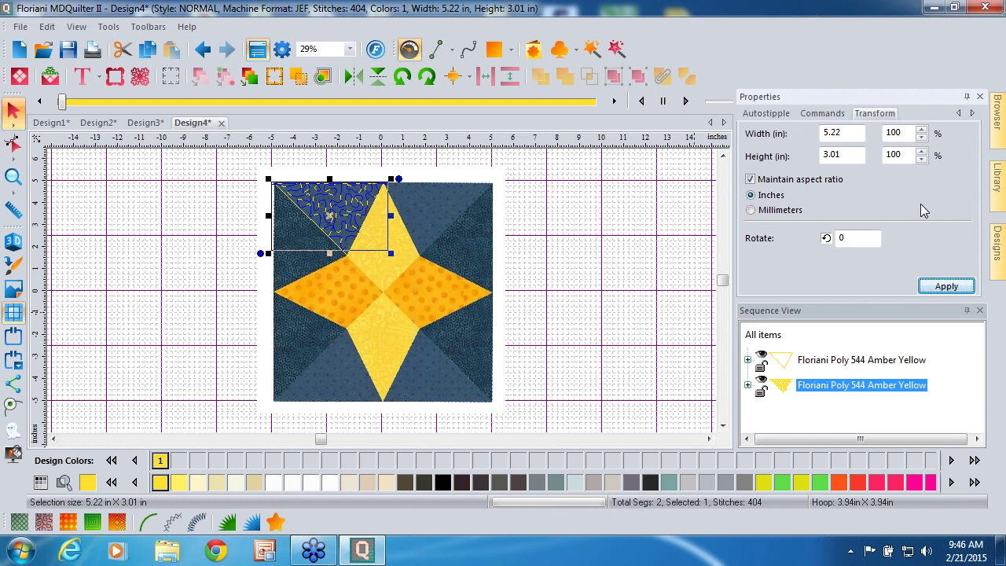
pyautogui.click(95, 313)
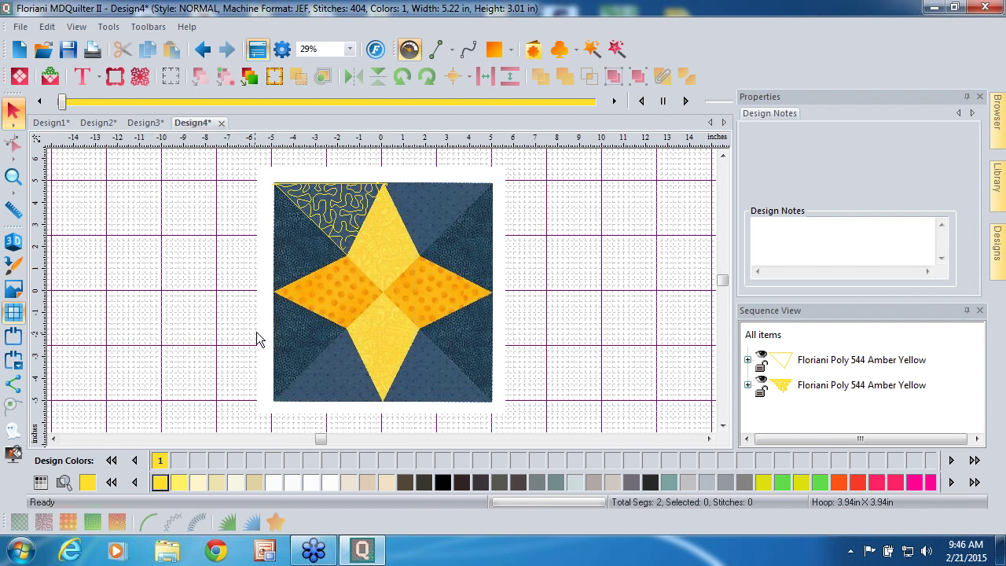
# Step: Reduce the stipple fill once more to 90% of its size so it fits inside the traced triangle
pyautogui.click(347, 209)
pyautogui.click(875, 113)
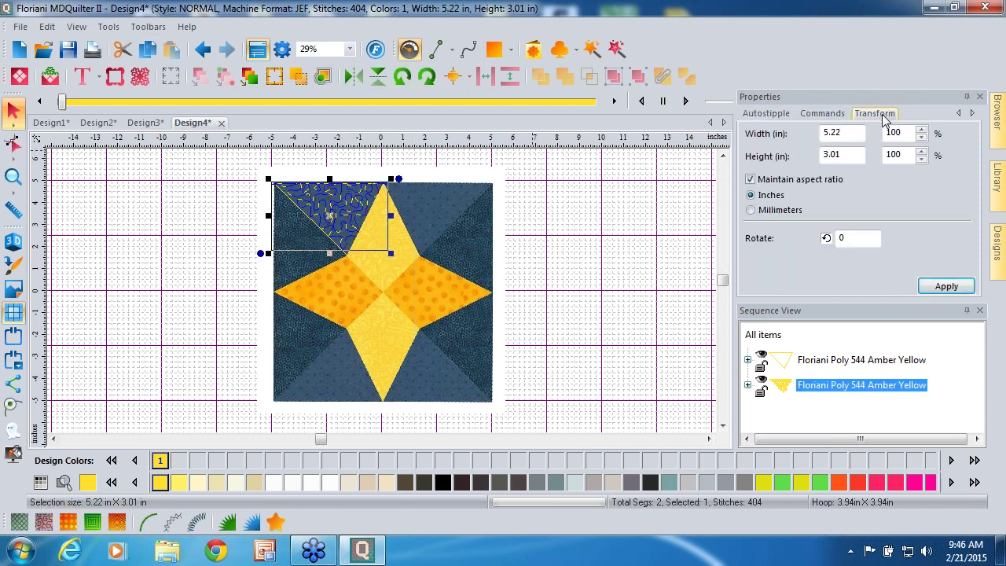
pyautogui.doubleClick(896, 132)
pyautogui.write('90')
pyautogui.click(945, 285)
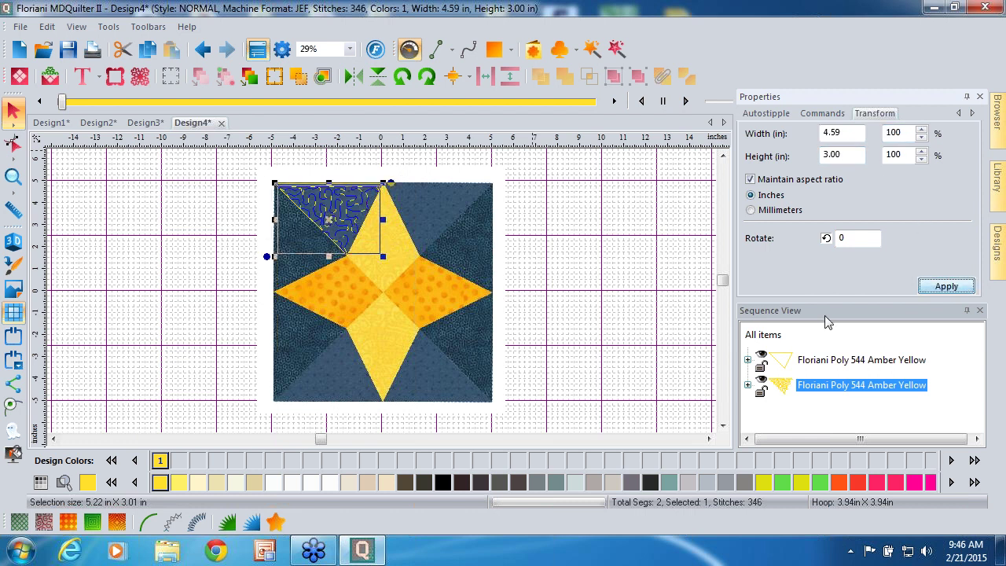
pyautogui.click(658, 332)
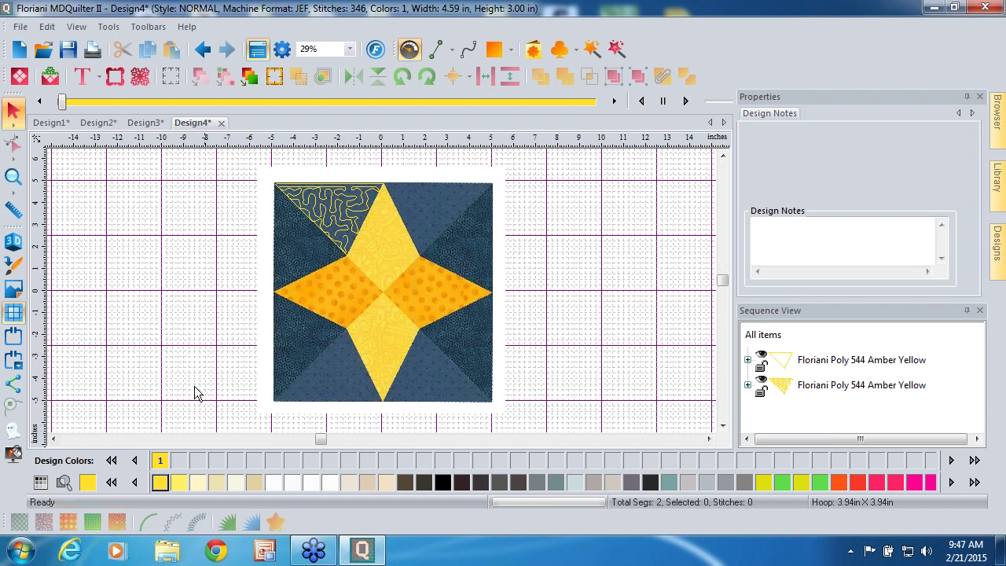
# Step: Place a horizontally flipped copy of the stipple fill over the blue patch between the star's upper point and the block's upper-right corner
pyautogui.click(320, 196)
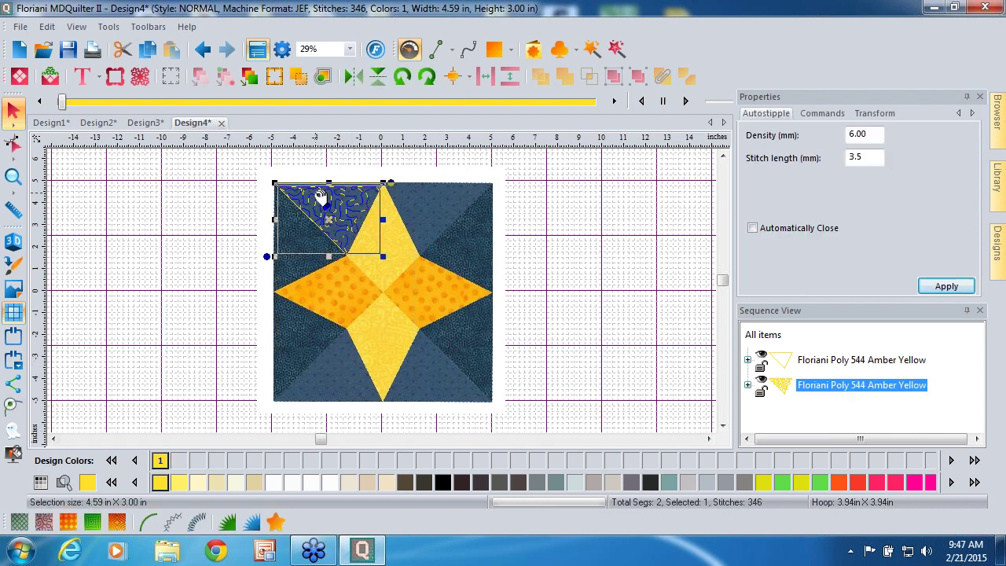
pyautogui.click(147, 51)
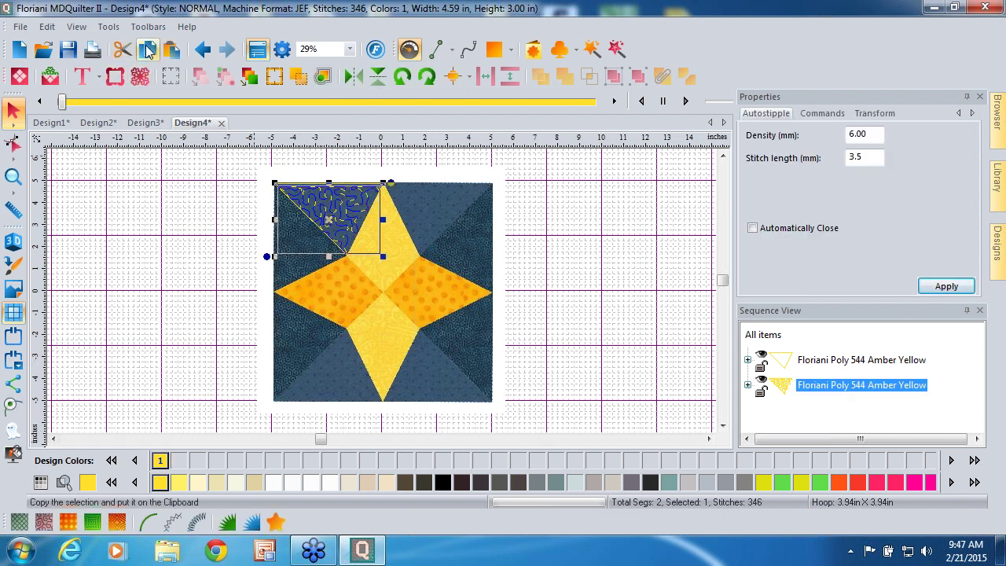
pyautogui.click(171, 49)
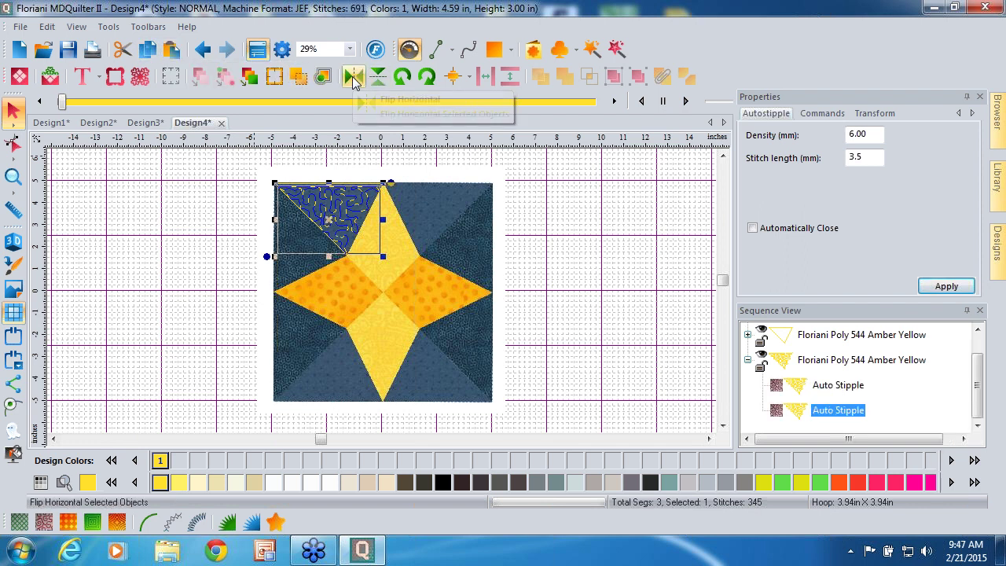
pyautogui.click(352, 76)
pyautogui.moveTo(366, 197); pyautogui.dragTo(462, 192)
pyautogui.click(534, 213)
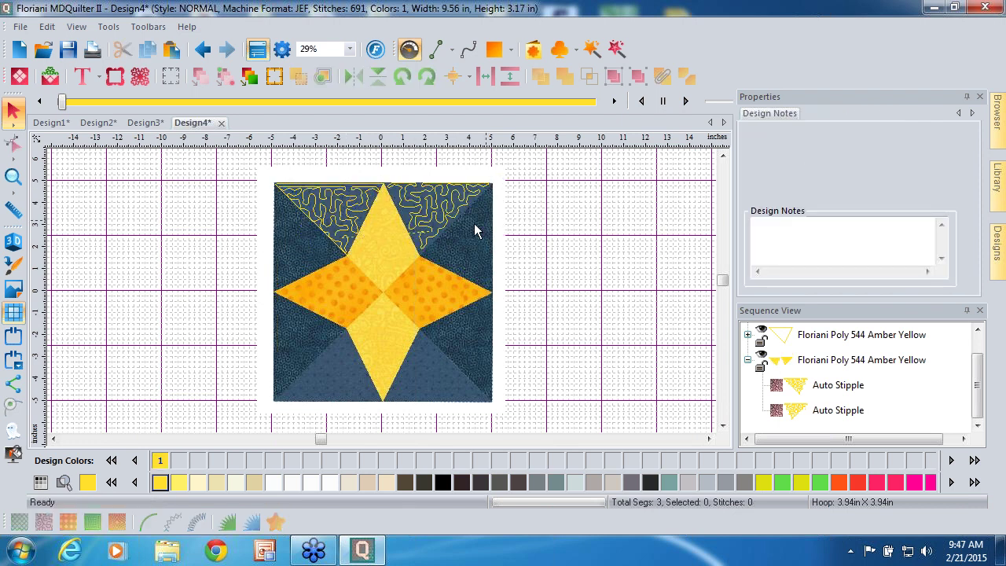
# Step: Copy both upper stipple fills, flip the copies vertically and move them about 6.72 in down onto the lower blue patches
pyautogui.click(343, 220)
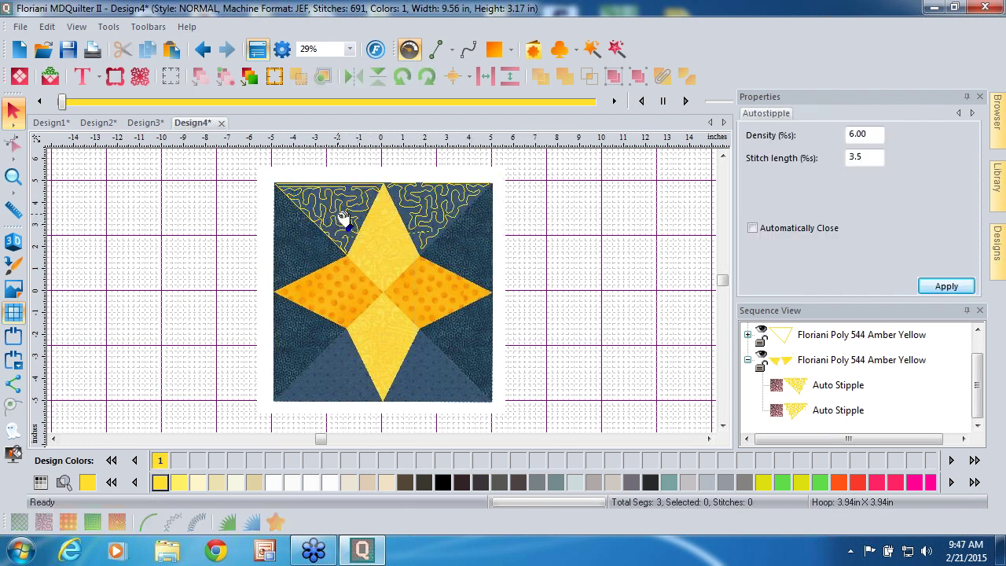
pyautogui.keyDown('ctrl'); pyautogui.click(469, 212); pyautogui.keyUp('ctrl')
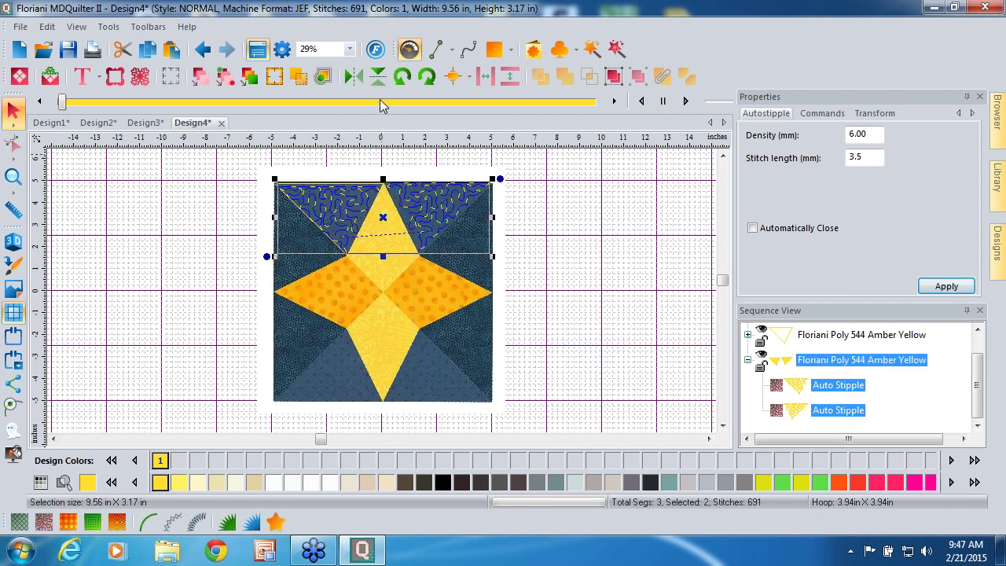
pyautogui.click(147, 52)
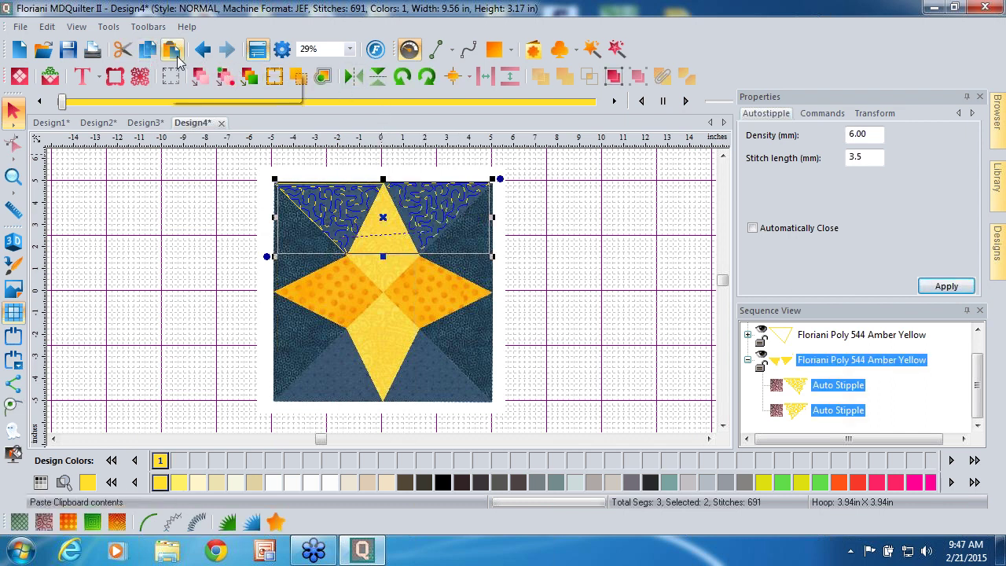
pyautogui.click(172, 49)
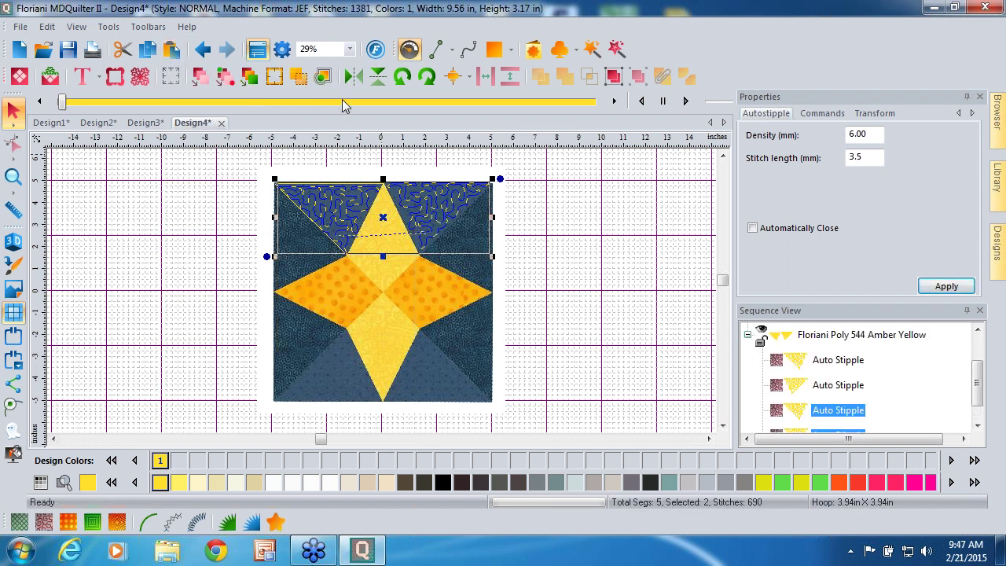
pyautogui.click(377, 76)
pyautogui.moveTo(407, 210); pyautogui.dragTo(411, 361)
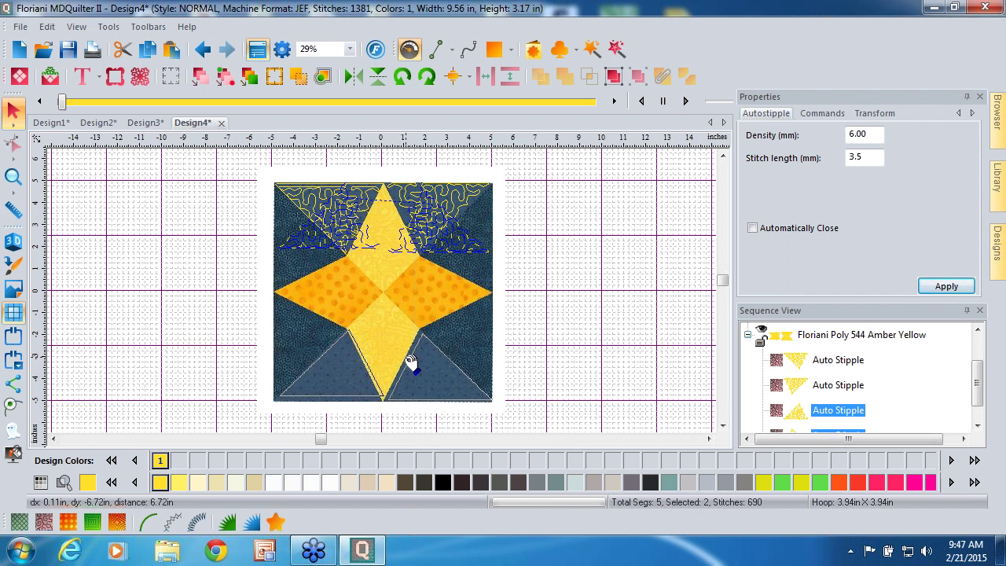
# Step: Deselect the lower stipple fills and insert the FQD-HME002 butterfly decor into the star block design
pyautogui.click(543, 360)
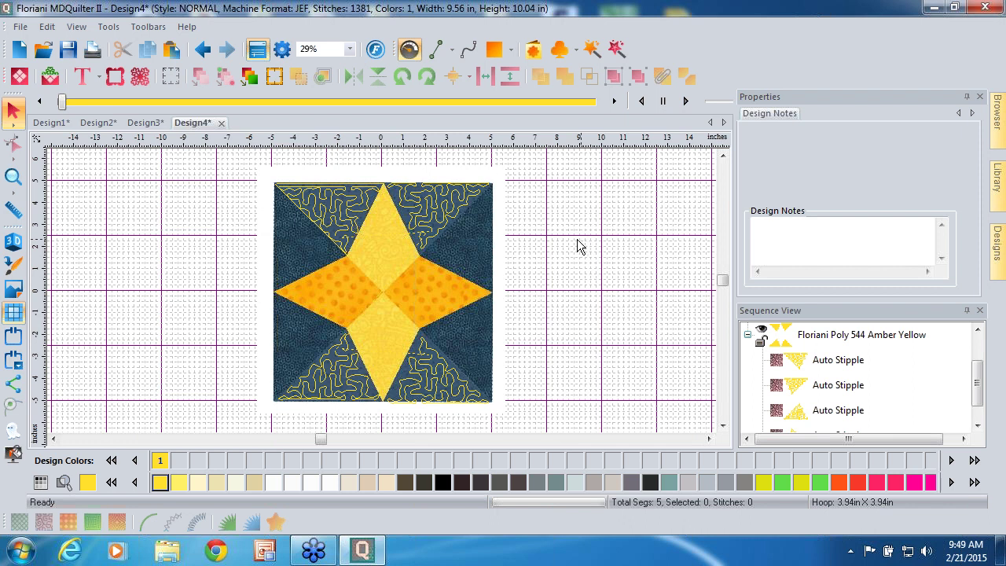
pyautogui.click(141, 77)
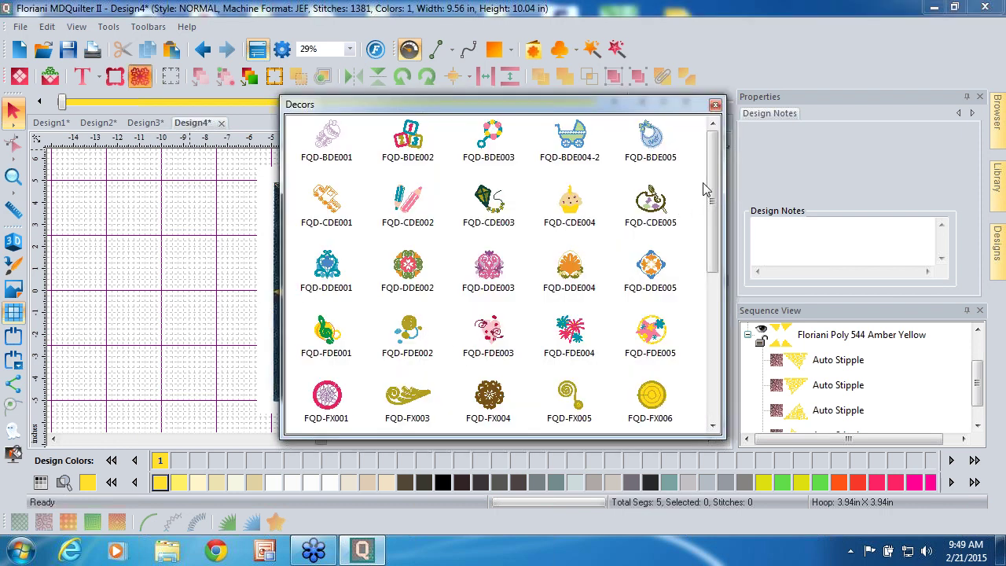
pyautogui.moveTo(712, 191); pyautogui.dragTo(731, 346)
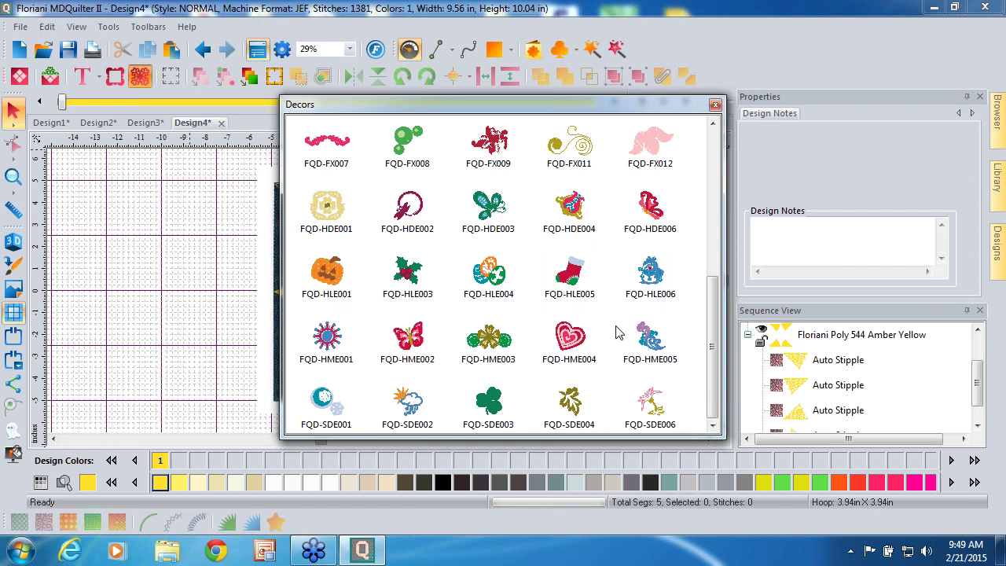
pyautogui.doubleClick(410, 345)
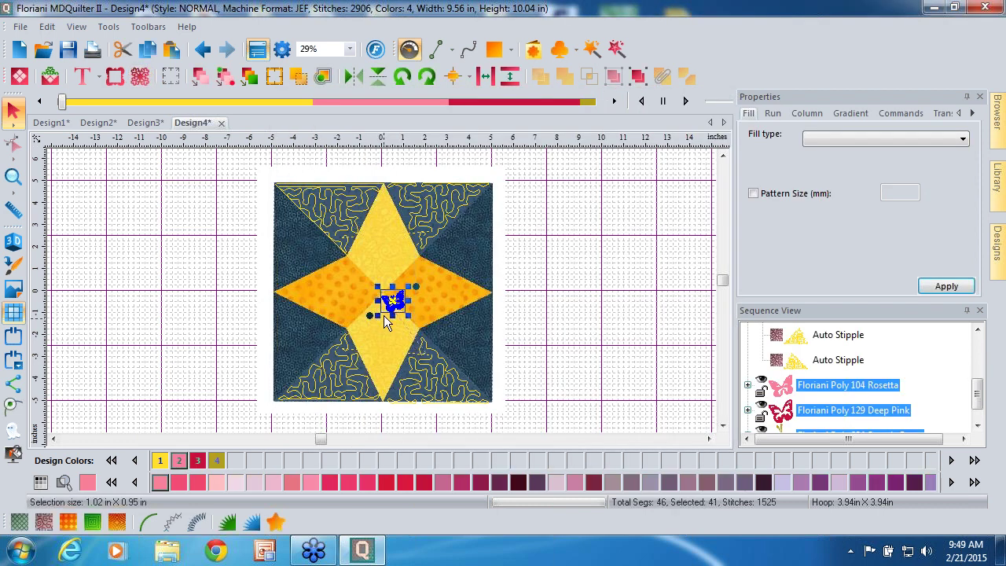
# Step: Enlarge the butterfly to about 4.01 x 3.71 in, position it over the star's center and deselect it
pyautogui.moveTo(372, 315); pyautogui.dragTo(341, 350)
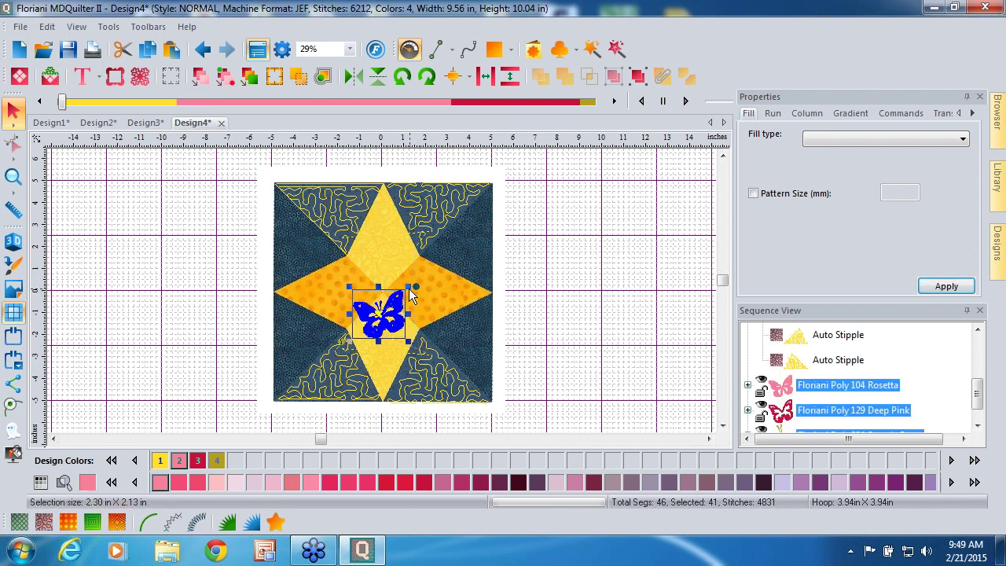
pyautogui.moveTo(407, 288); pyautogui.dragTo(424, 257)
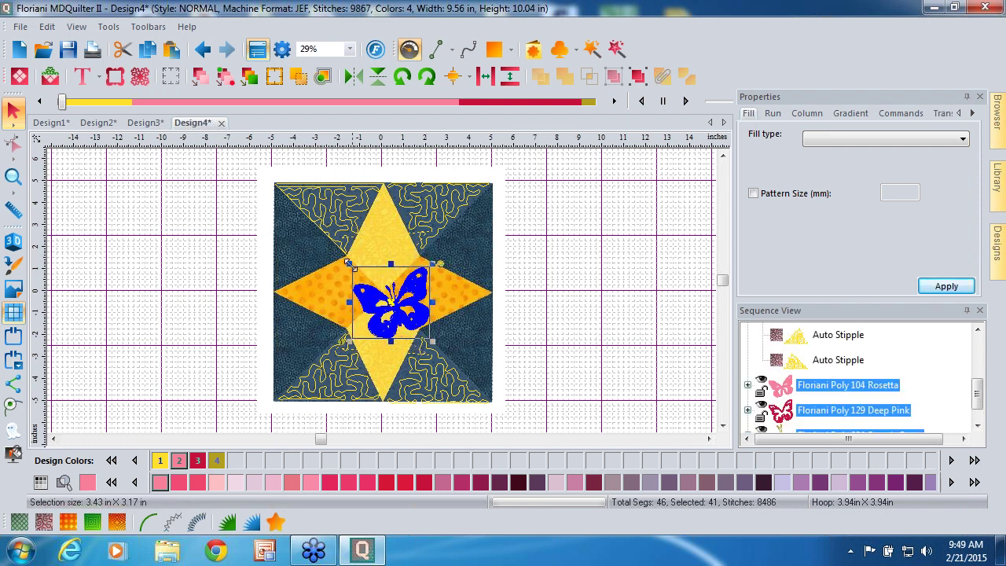
pyautogui.moveTo(348, 262); pyautogui.dragTo(339, 255)
pyautogui.moveTo(405, 292); pyautogui.dragTo(390, 293)
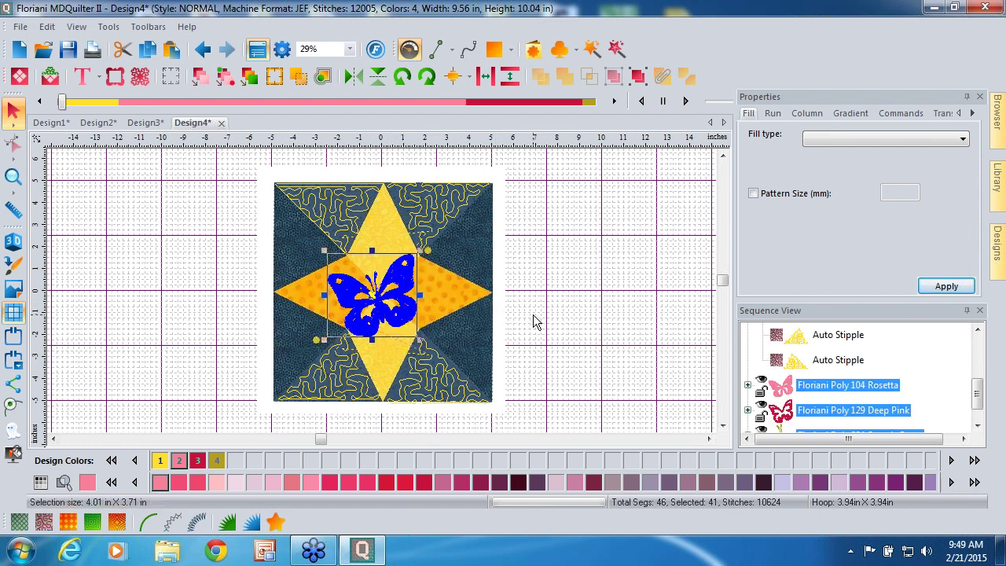
pyautogui.click(534, 340)
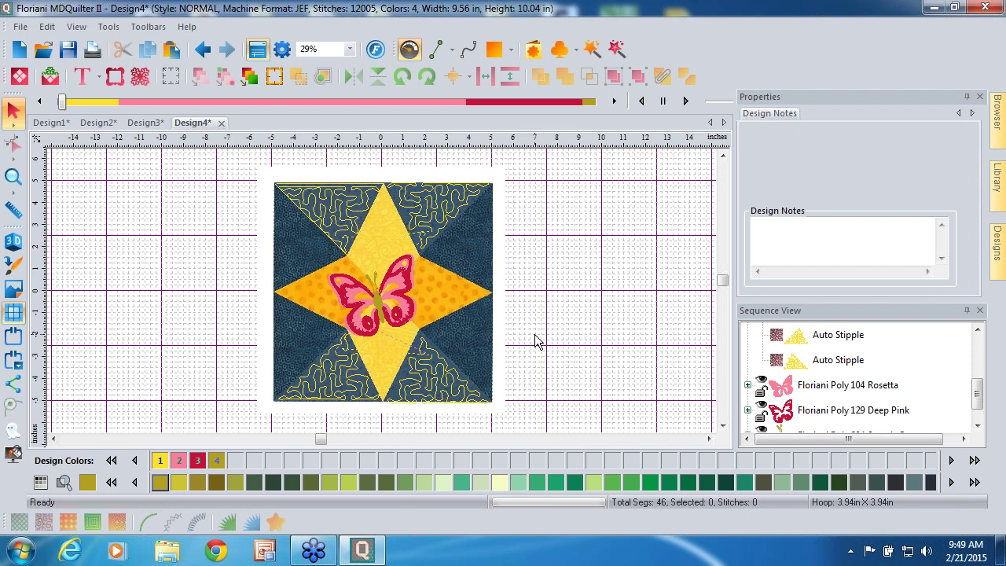